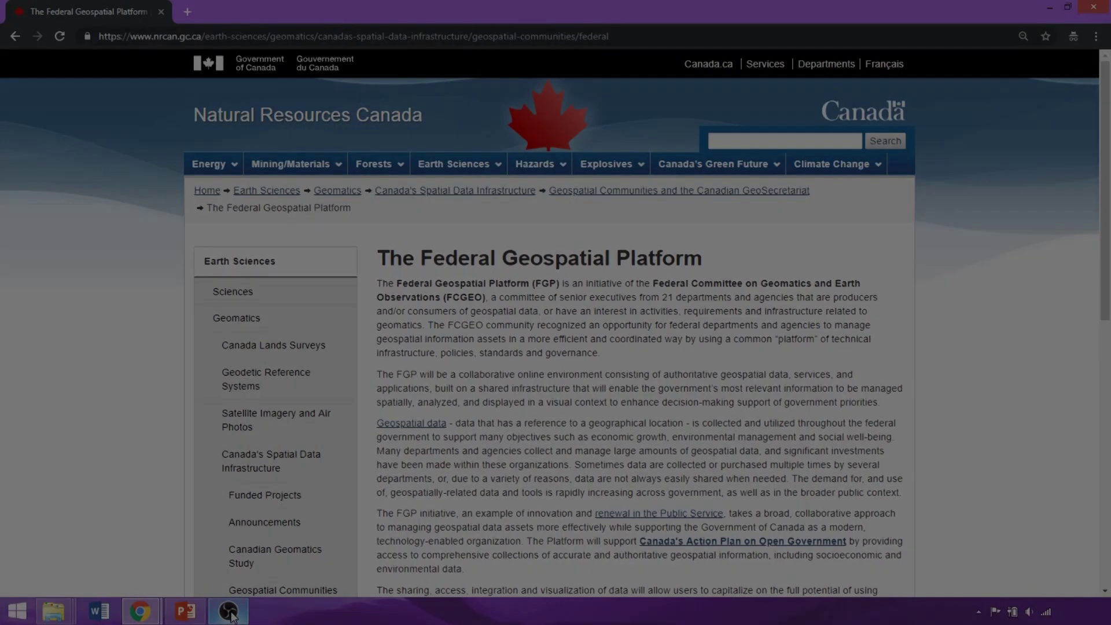
Search the portal's Open Maps records for 'Transport'.
{"action": "scroll", "coordinate": [566, 352], "scroll_direction": "down", "scroll_amount": 6}
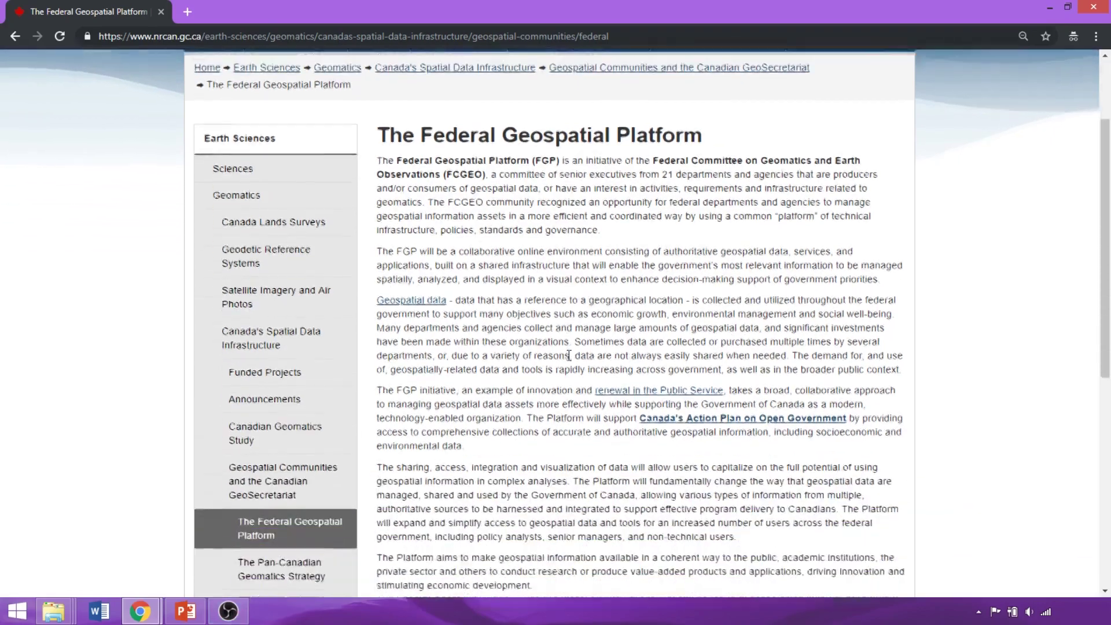
{"action": "left_click", "coordinate": [565, 397]}
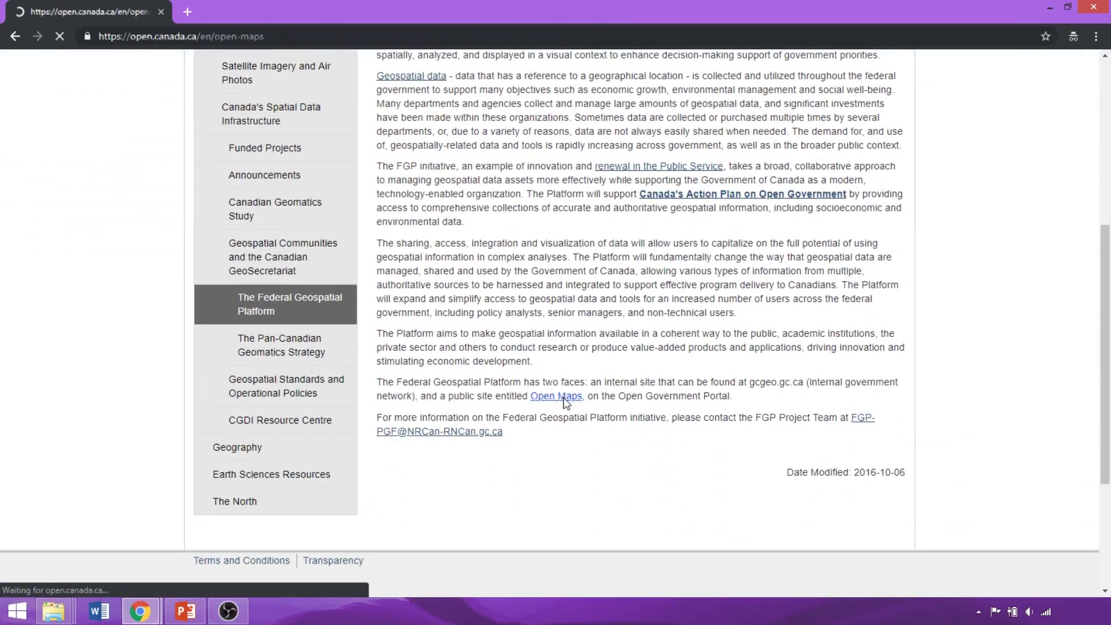
{"action": "scroll", "coordinate": [554, 410], "scroll_direction": "down", "scroll_amount": 4}
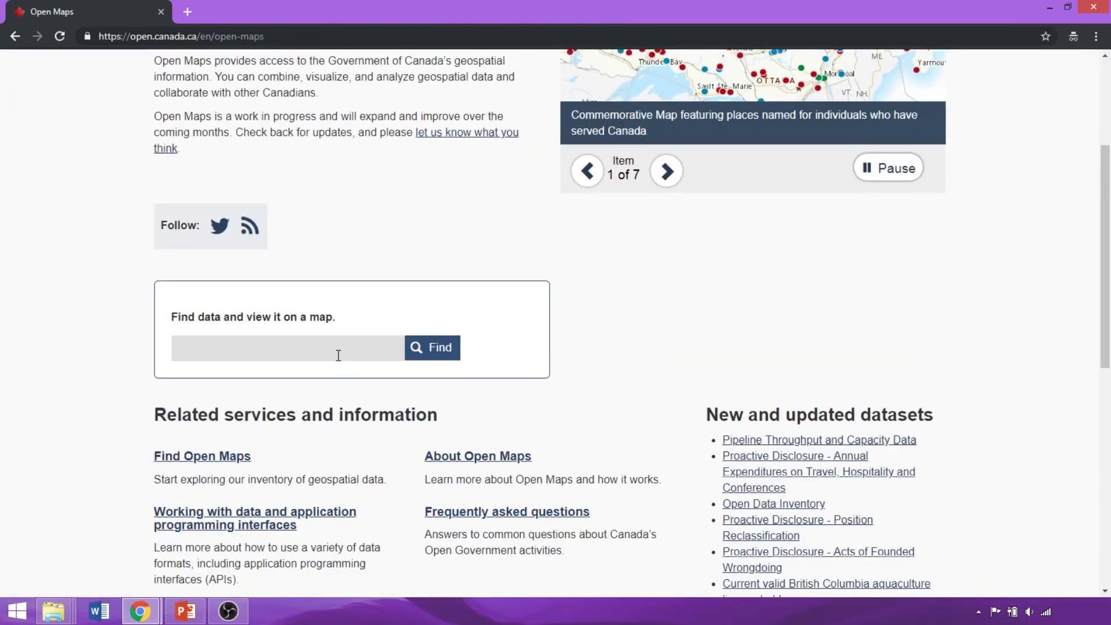
{"action": "left_click", "coordinate": [339, 355]}
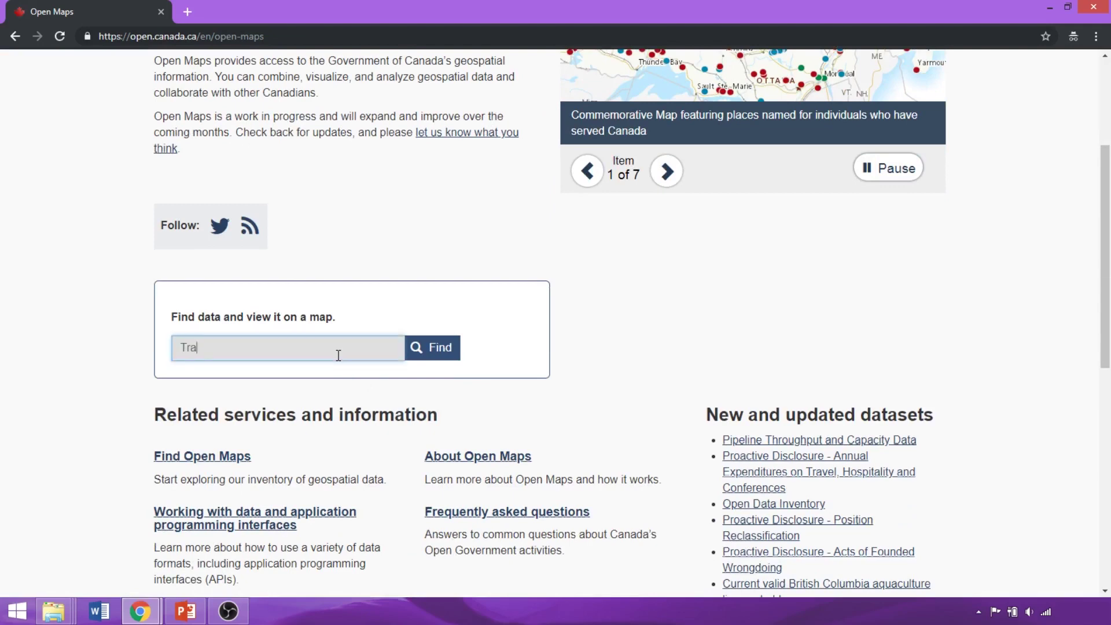
{"action": "key", "text": "Return"}
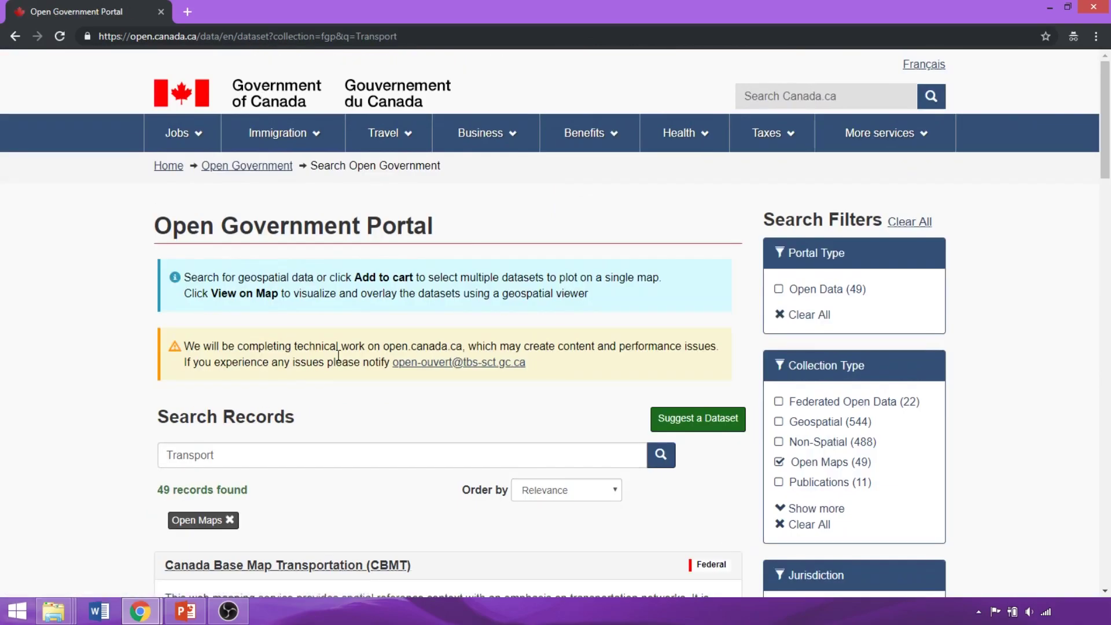
Filter the Transport results to FGDB/GDB format and Natural Resources Canada, leaving 3 records.
{"action": "scroll", "coordinate": [367, 350], "scroll_direction": "down", "scroll_amount": 5}
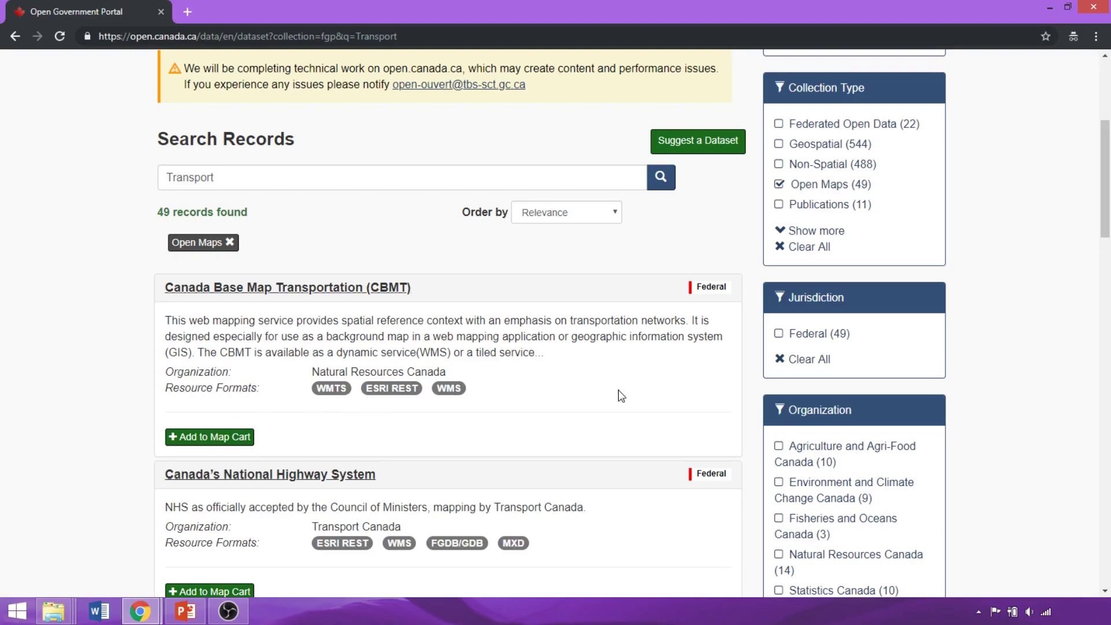
{"action": "scroll", "coordinate": [620, 397], "scroll_direction": "up", "scroll_amount": 5}
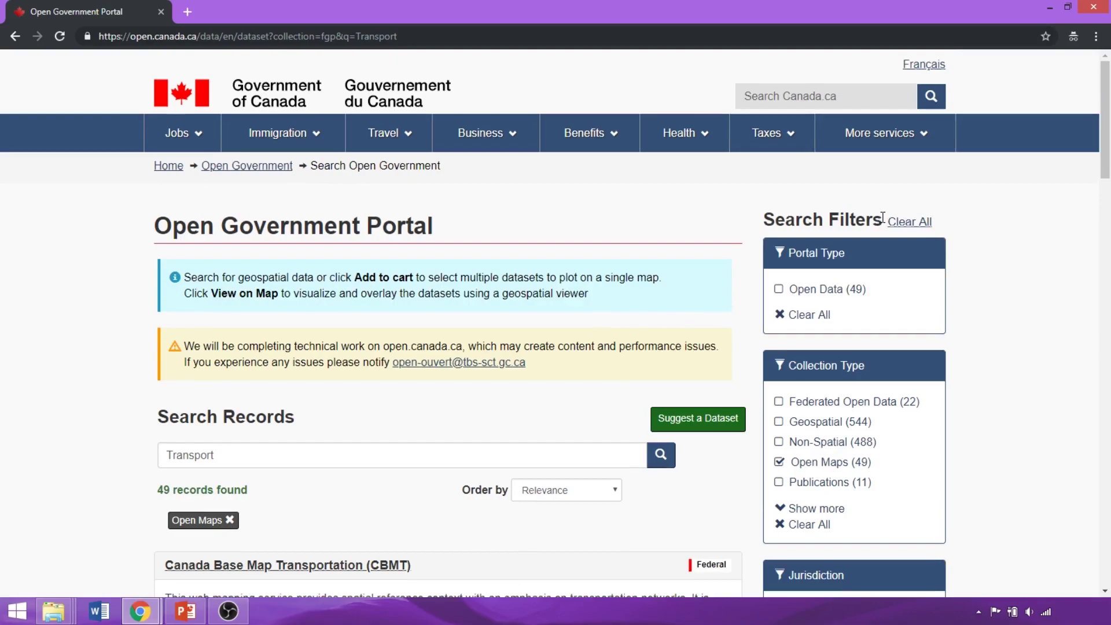
{"action": "scroll", "coordinate": [882, 219], "scroll_direction": "down", "scroll_amount": 20}
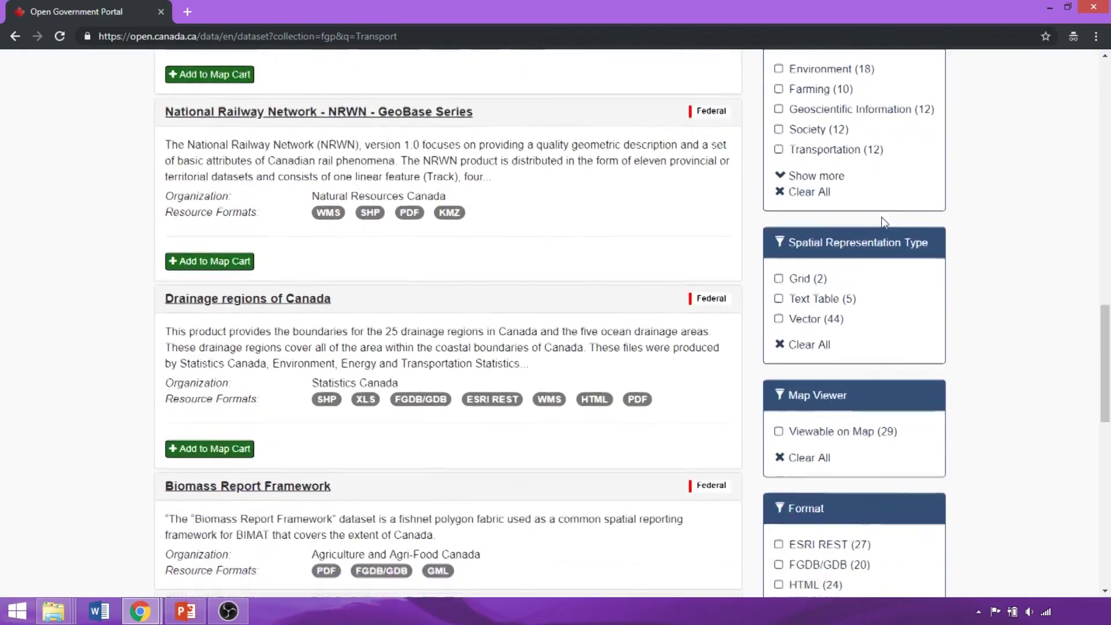
{"action": "scroll", "coordinate": [880, 217], "scroll_direction": "down", "scroll_amount": 4}
{"action": "left_click", "coordinate": [810, 315]}
{"action": "scroll", "coordinate": [812, 315], "scroll_direction": "down", "scroll_amount": 3}
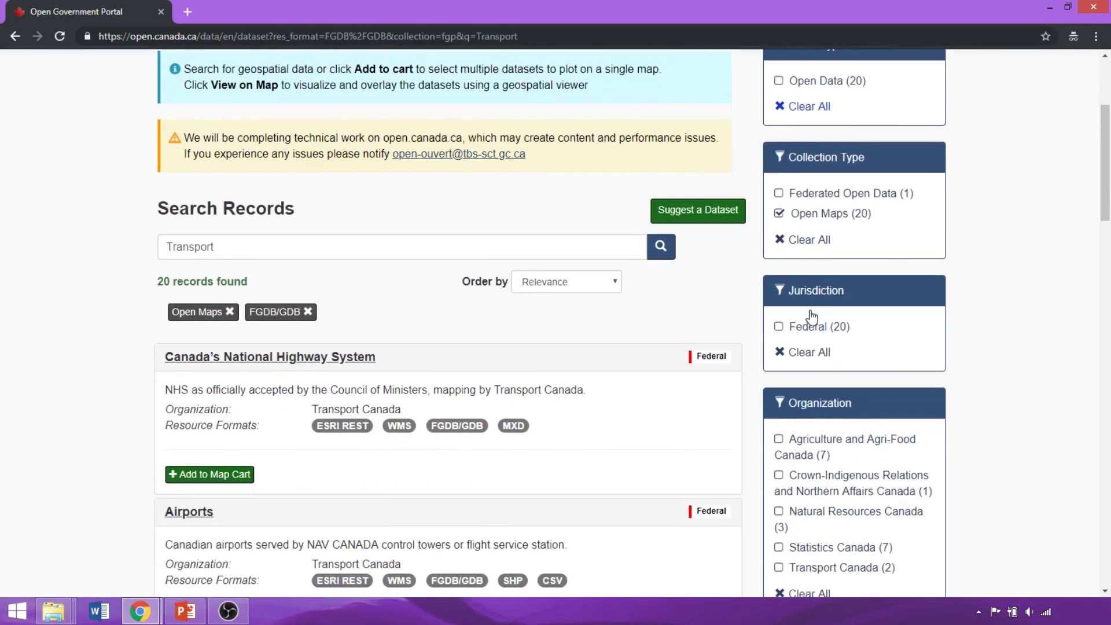
{"action": "scroll", "coordinate": [812, 315], "scroll_direction": "down", "scroll_amount": 1}
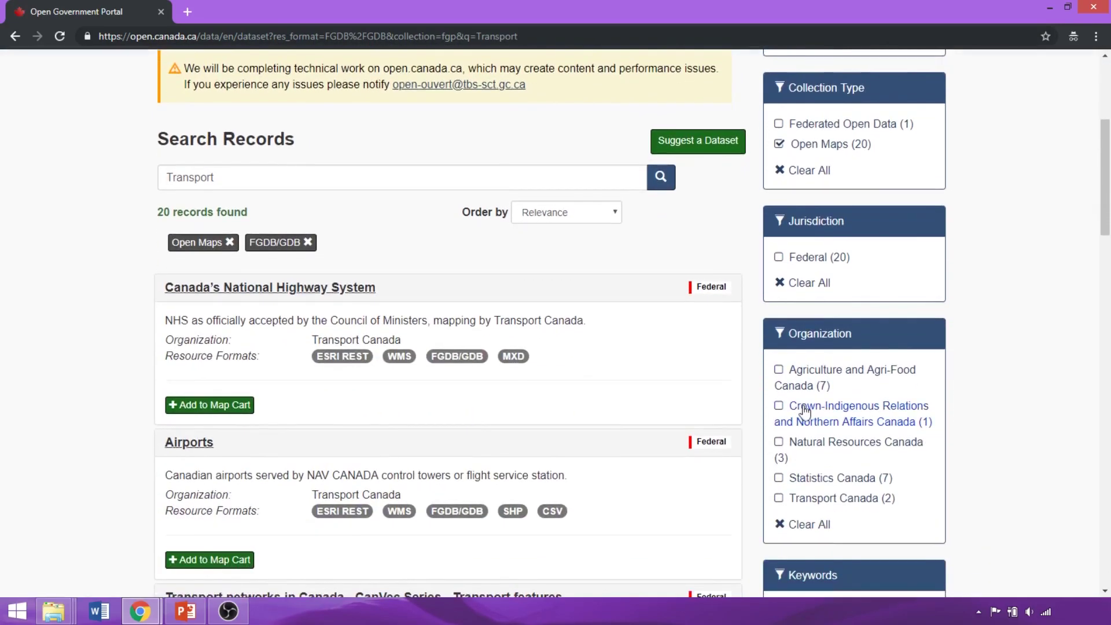
{"action": "left_click", "coordinate": [779, 448]}
{"action": "scroll", "coordinate": [660, 404], "scroll_direction": "down", "scroll_amount": 2}
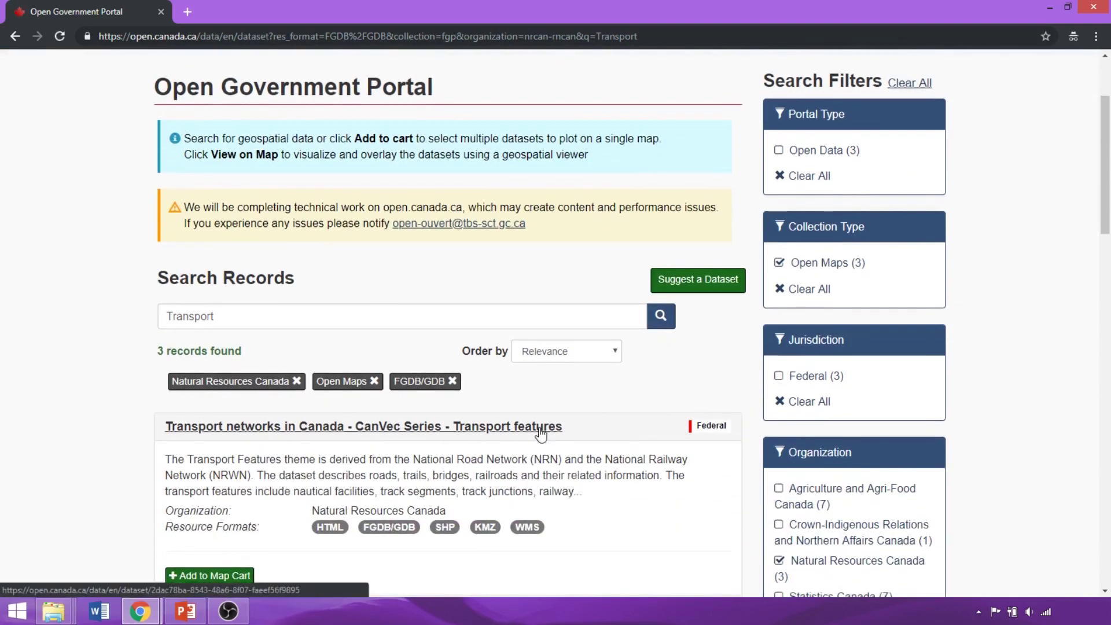
Open the 'Transport networks in Canada - CanVec Series' record and its Prepackaged FGDB files directory.
{"action": "left_click", "coordinate": [540, 433]}
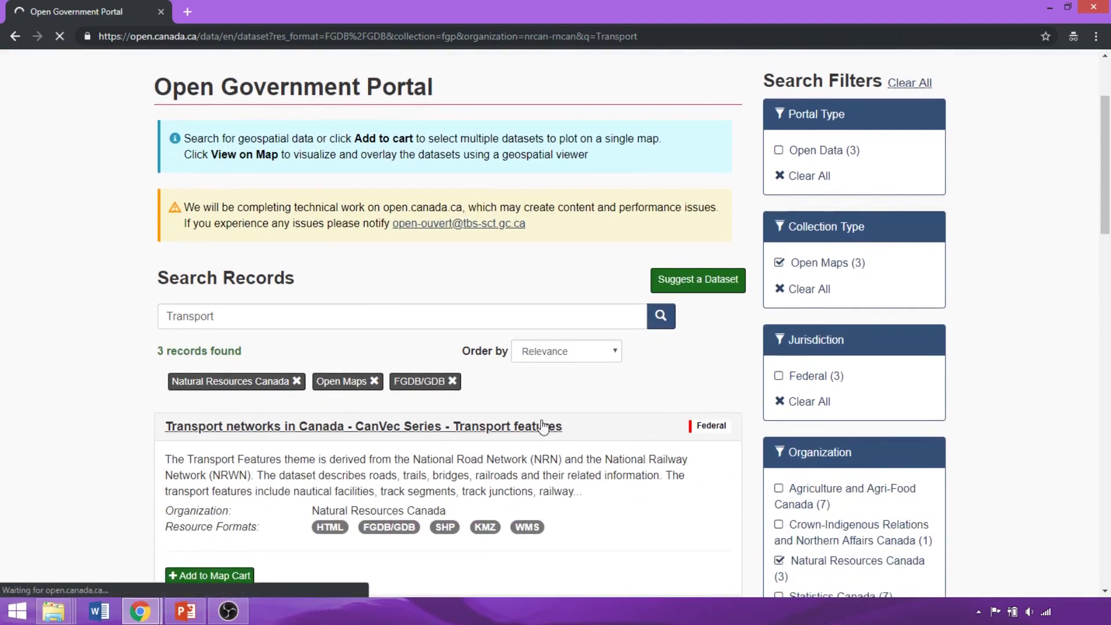
{"action": "scroll", "coordinate": [538, 408], "scroll_direction": "down", "scroll_amount": 7}
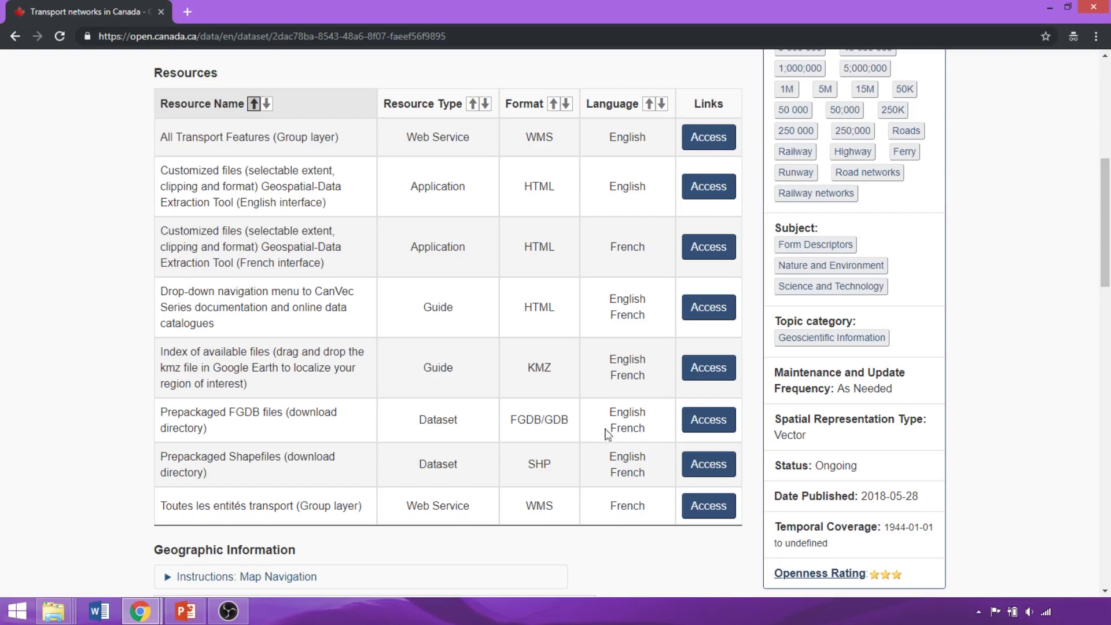
{"action": "left_click", "coordinate": [719, 429]}
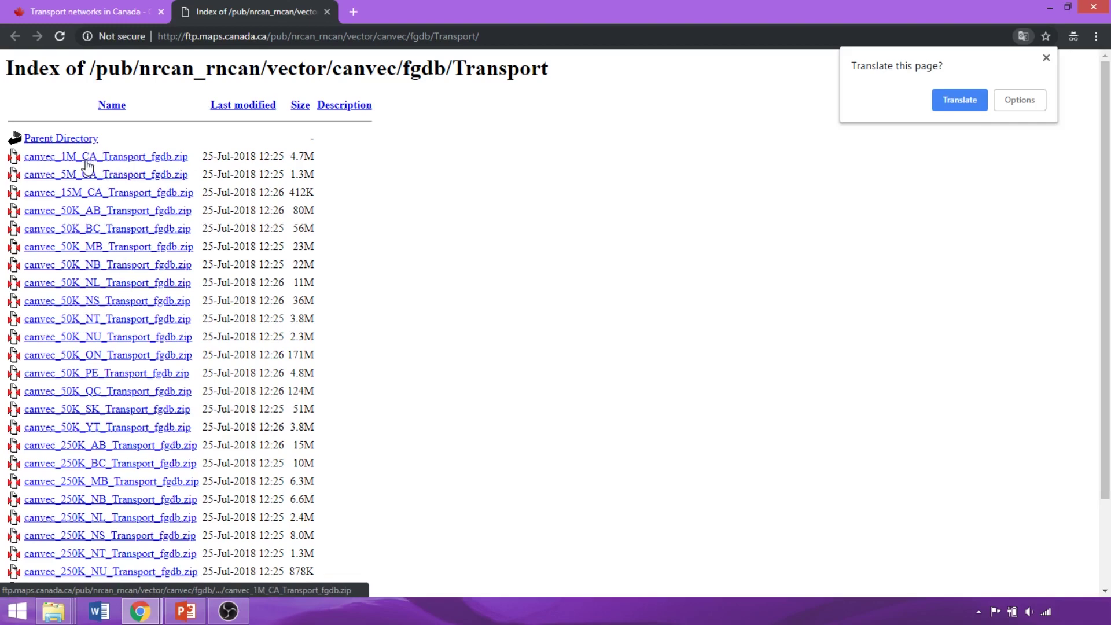
{"action": "scroll", "coordinate": [78, 147], "scroll_direction": "down", "scroll_amount": 1}
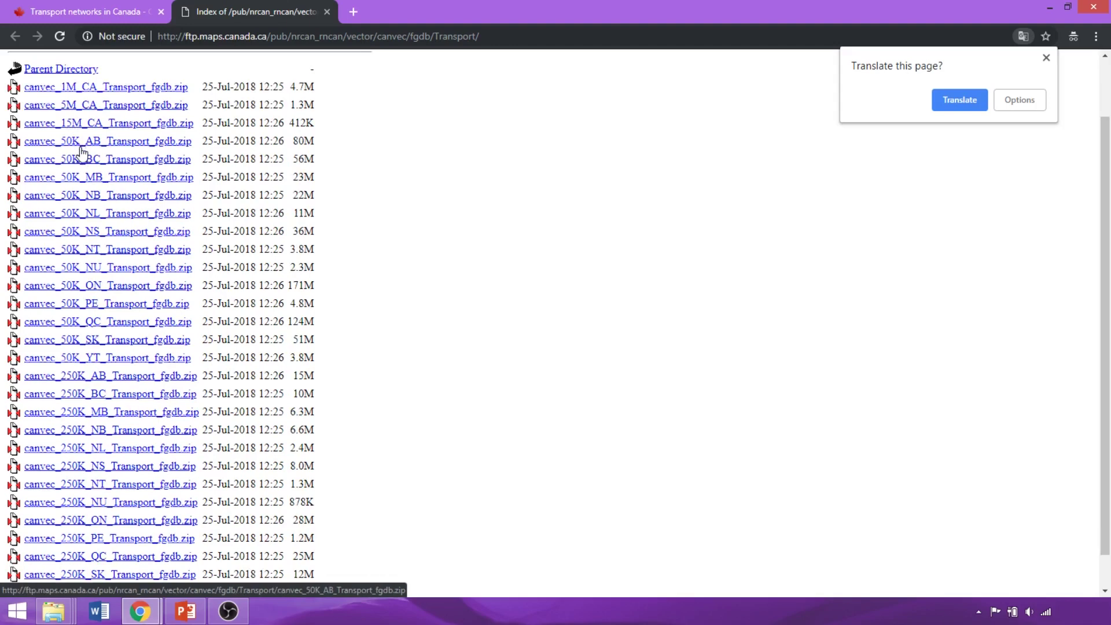
{"action": "scroll", "coordinate": [81, 152], "scroll_direction": "down", "scroll_amount": 1}
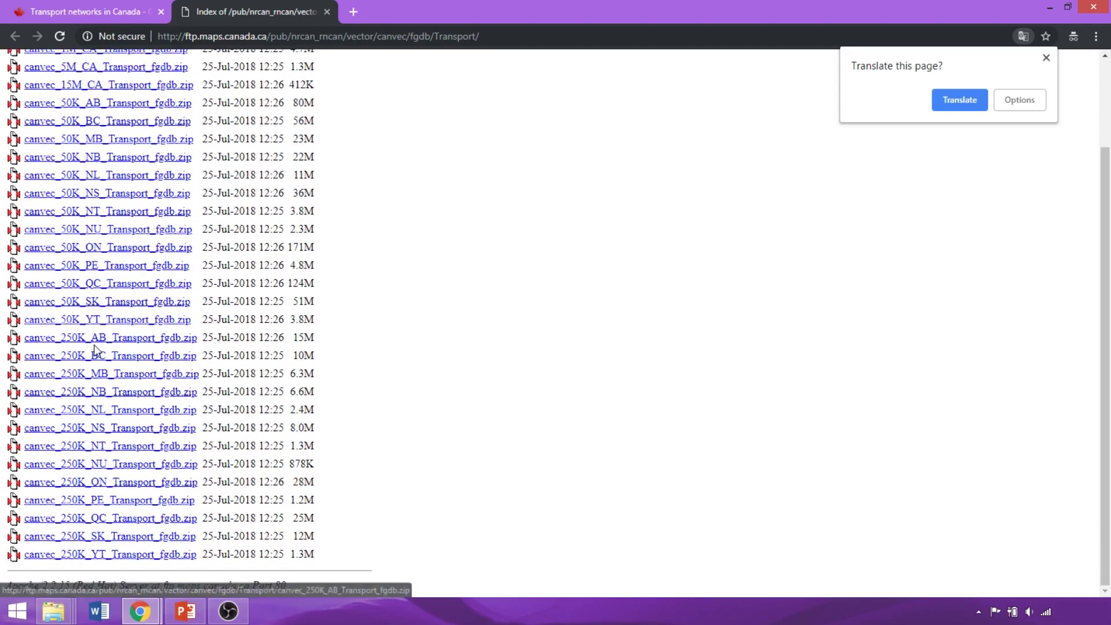
{"action": "scroll", "coordinate": [96, 350], "scroll_direction": "up", "scroll_amount": 3}
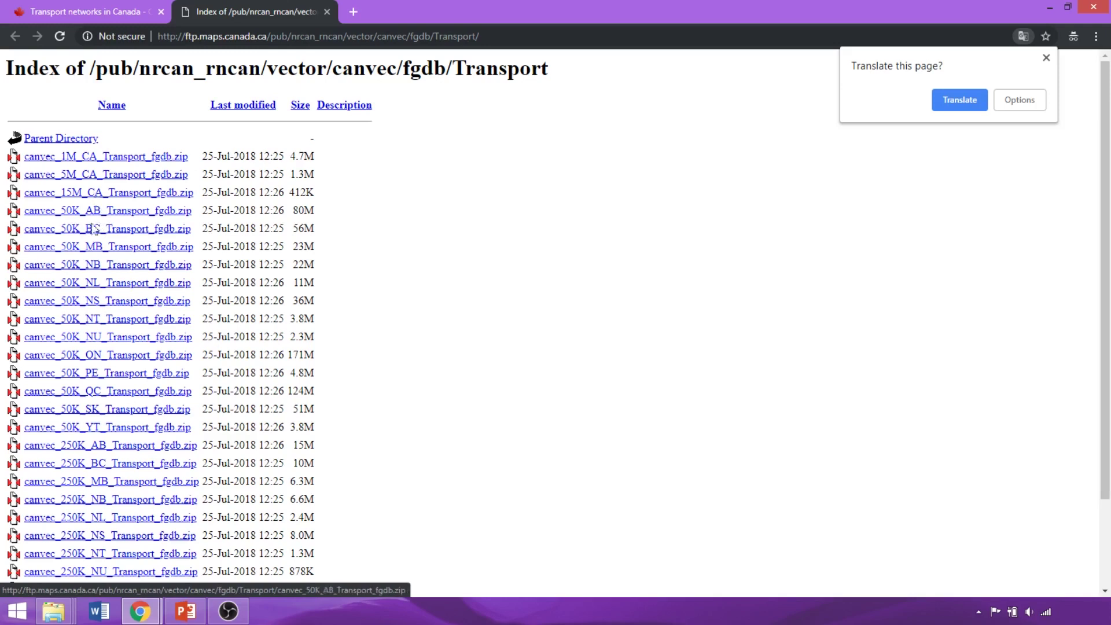
Download canvec_50K_MB_Transport_fgdb.zip and open the CanVec guide's Transport features catalogue.
{"action": "left_click", "coordinate": [96, 253]}
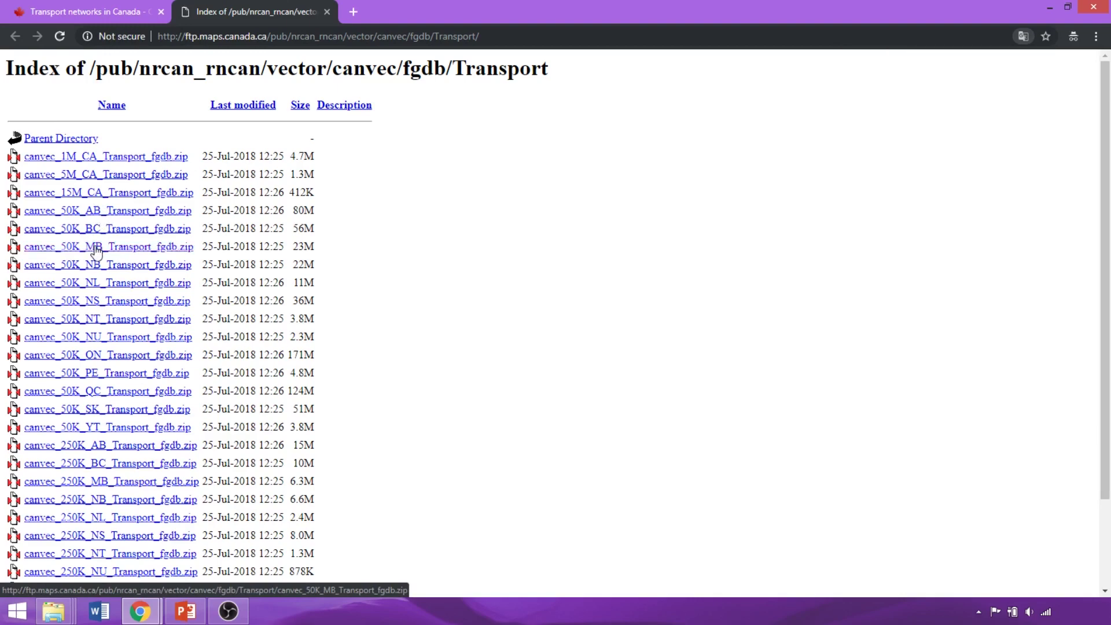
{"action": "left_click", "coordinate": [327, 12]}
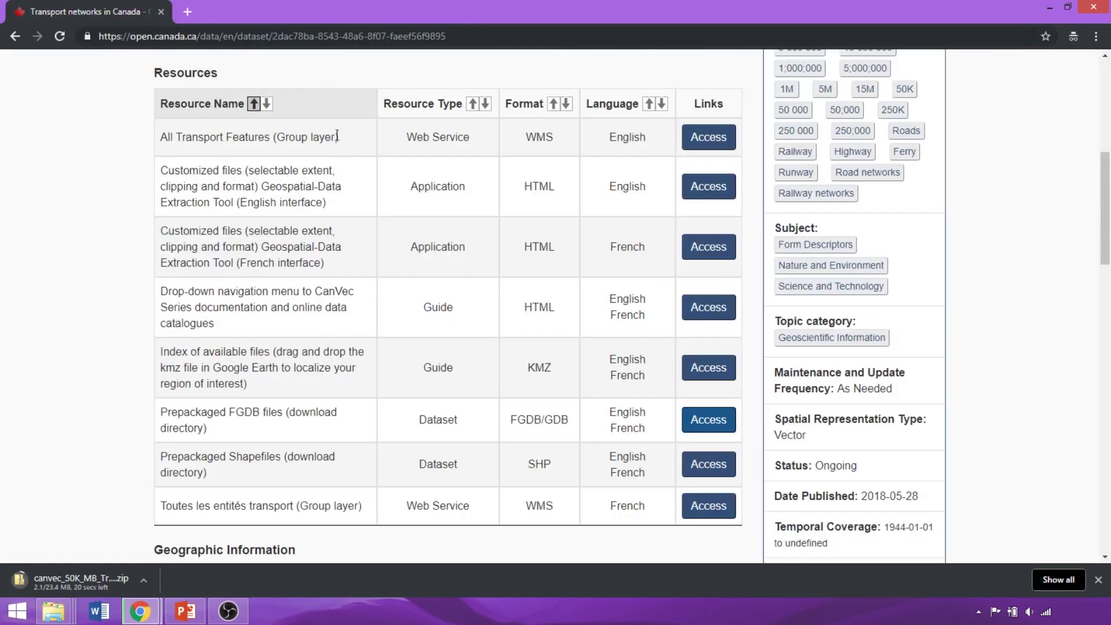
{"action": "left_click", "coordinate": [689, 320]}
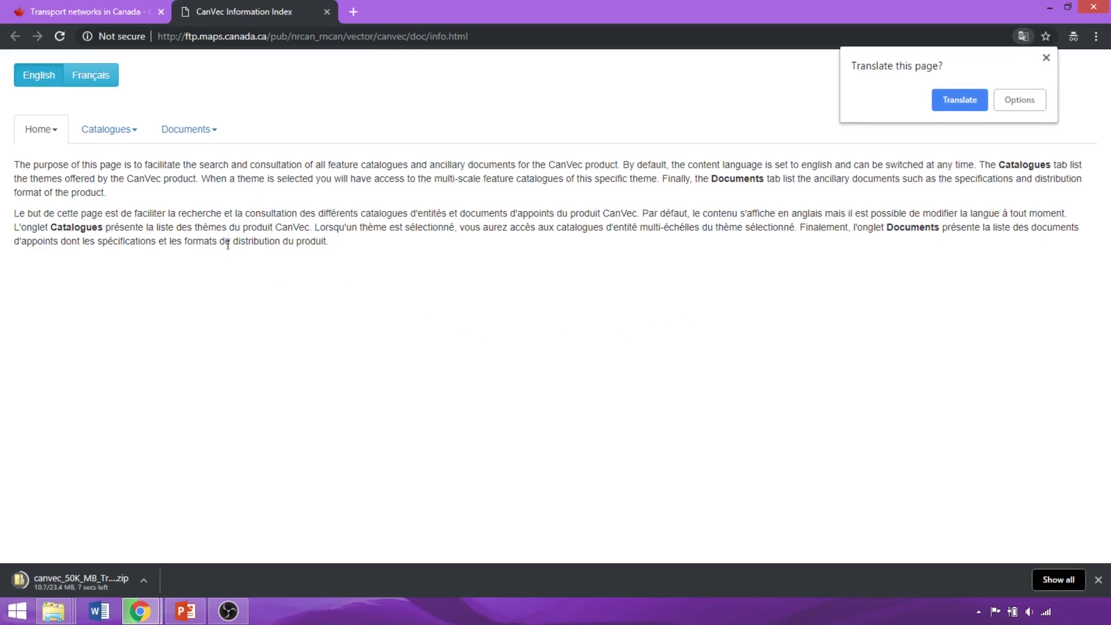
{"action": "left_click", "coordinate": [97, 134]}
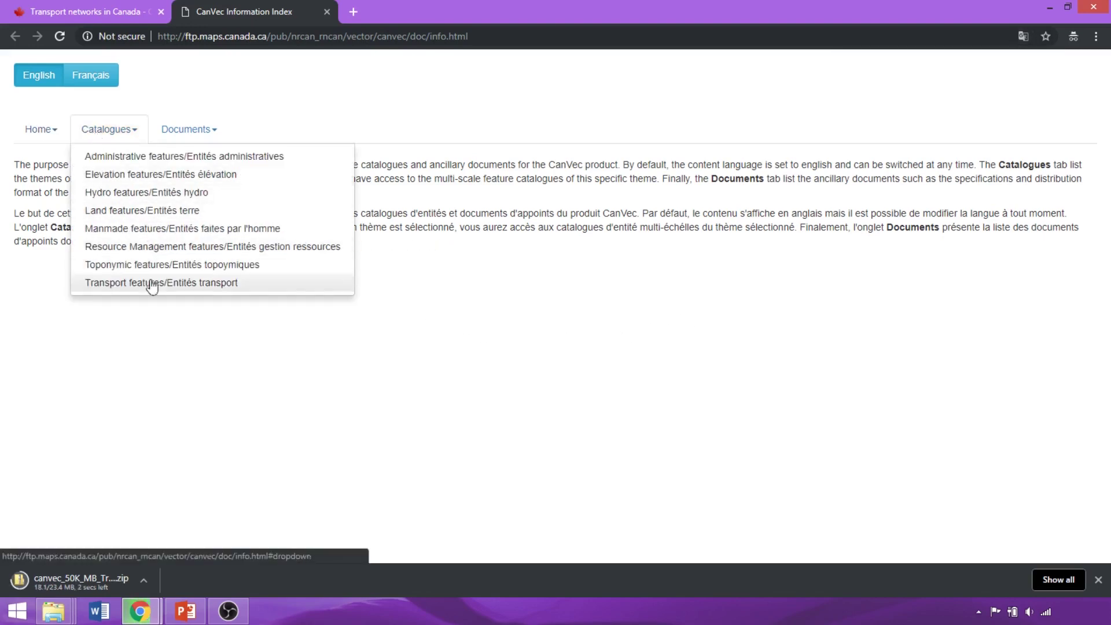
{"action": "left_click", "coordinate": [151, 284]}
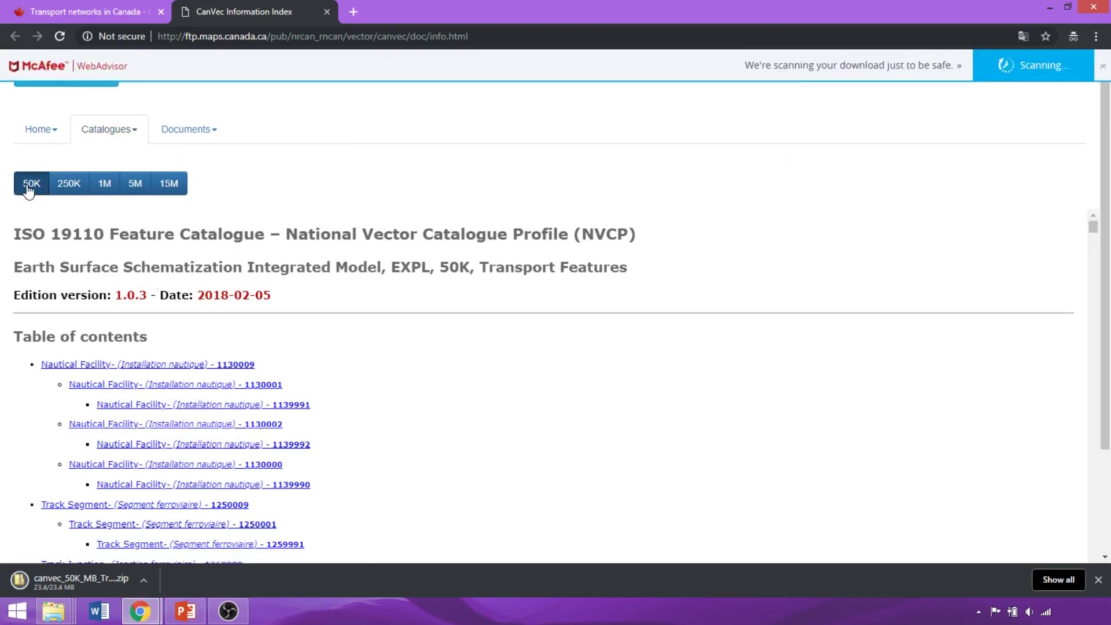
Look up the Road Segment ROAD_CLASS code values, then close the catalogue tab.
{"action": "scroll", "coordinate": [27, 189], "scroll_direction": "down", "scroll_amount": 3}
{"action": "scroll", "coordinate": [230, 325], "scroll_direction": "down", "scroll_amount": 8}
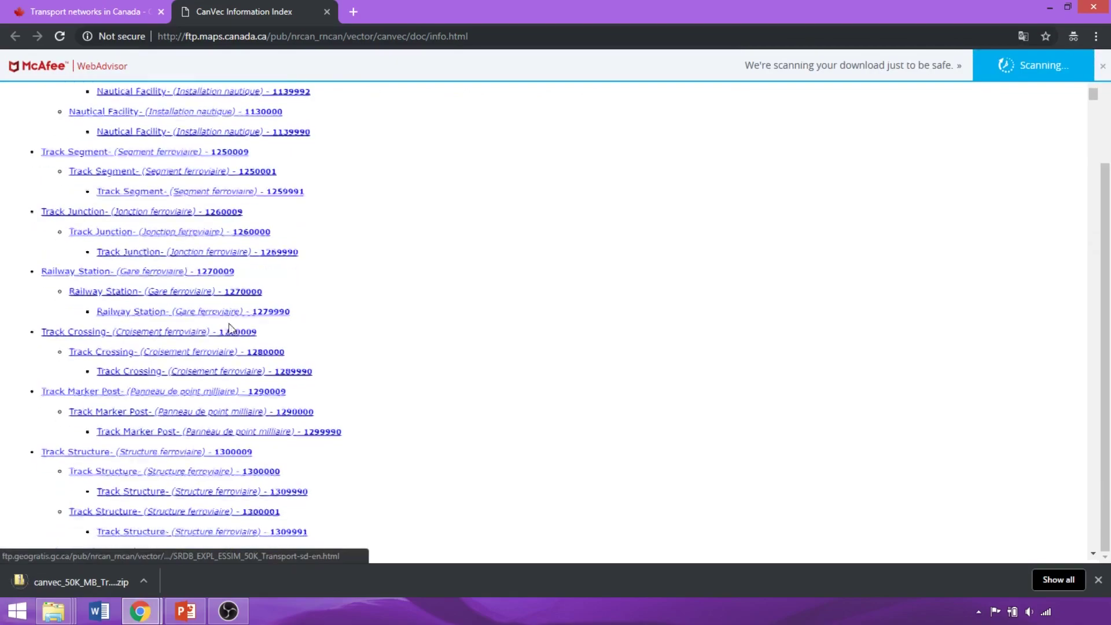
{"action": "left_click", "coordinate": [174, 347]}
{"action": "scroll", "coordinate": [299, 341], "scroll_direction": "down", "scroll_amount": 15}
{"action": "scroll", "coordinate": [300, 340], "scroll_direction": "down", "scroll_amount": 20}
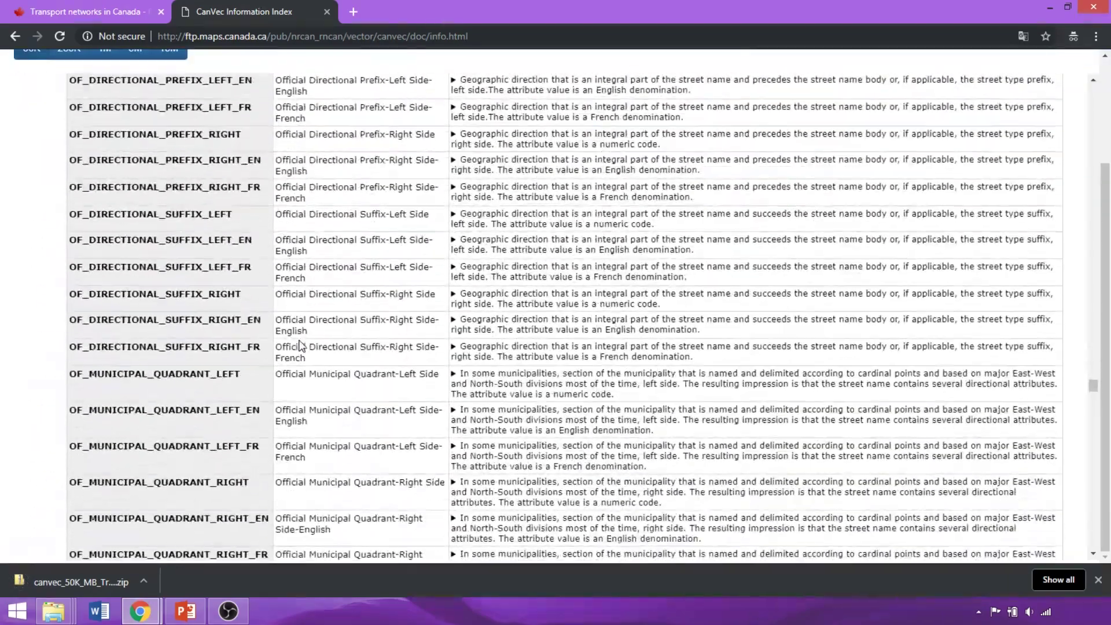
{"action": "scroll", "coordinate": [299, 338], "scroll_direction": "down", "scroll_amount": 3}
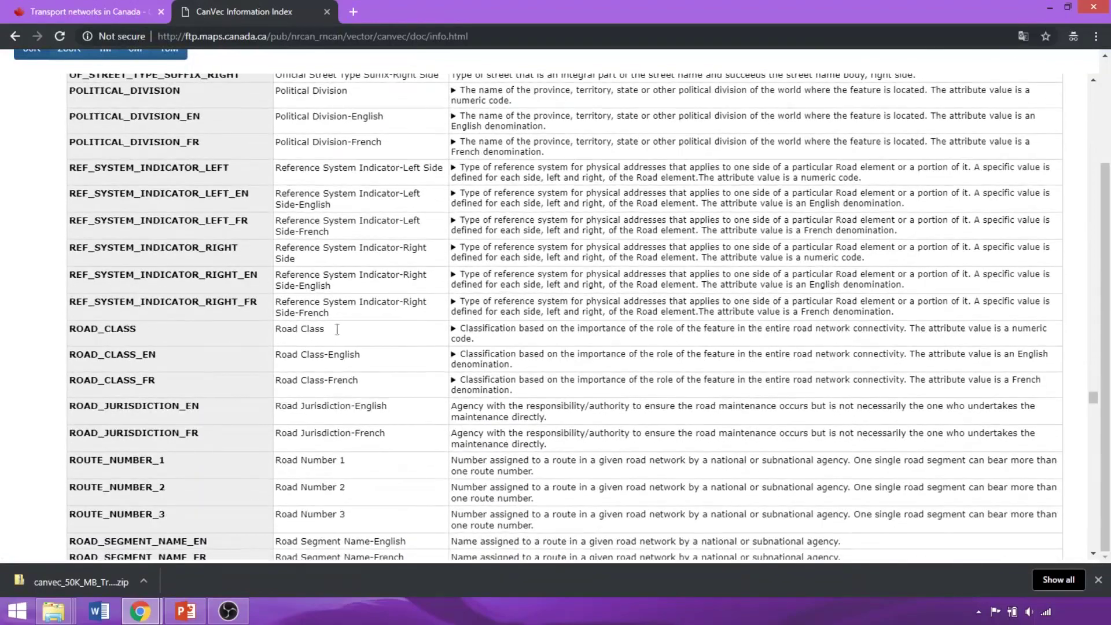
{"action": "left_click", "coordinate": [456, 330]}
{"action": "scroll", "coordinate": [463, 339], "scroll_direction": "down", "scroll_amount": 3}
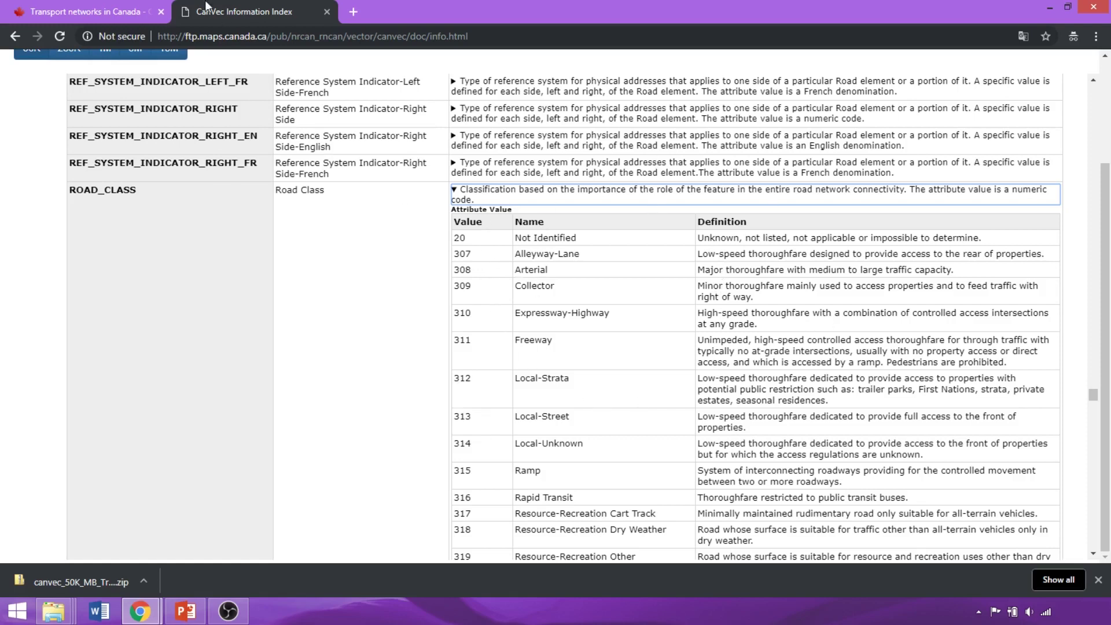
{"action": "left_click", "coordinate": [327, 11]}
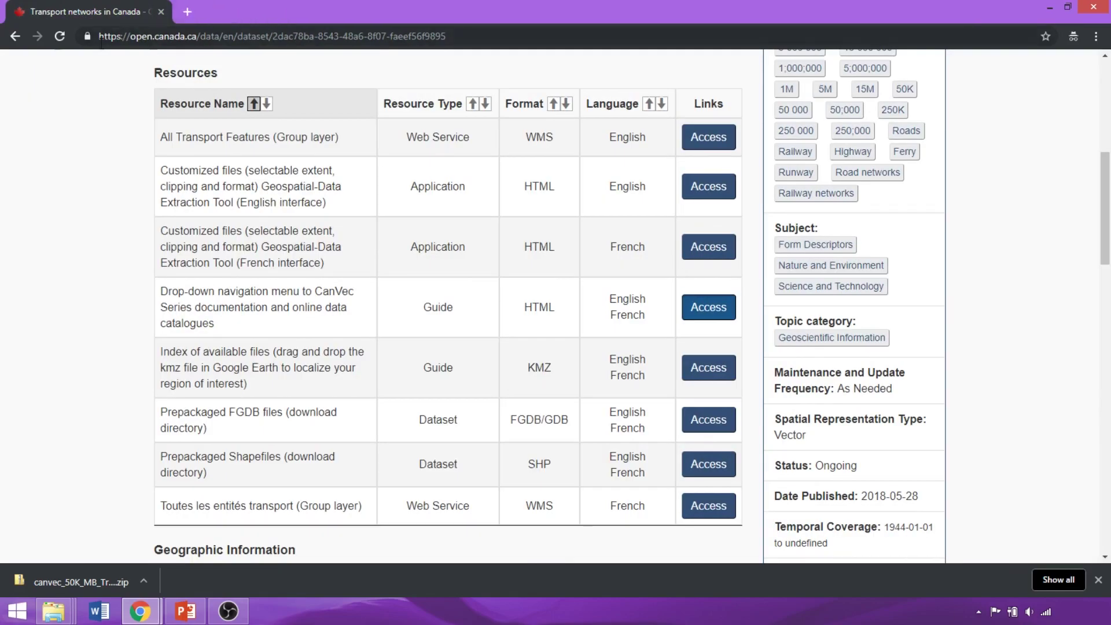
Return to the search results and remove the Natural Resources Canada and FGDB/GDB filters.
{"action": "left_click", "coordinate": [15, 35]}
{"action": "scroll", "coordinate": [197, 155], "scroll_direction": "down", "scroll_amount": 3}
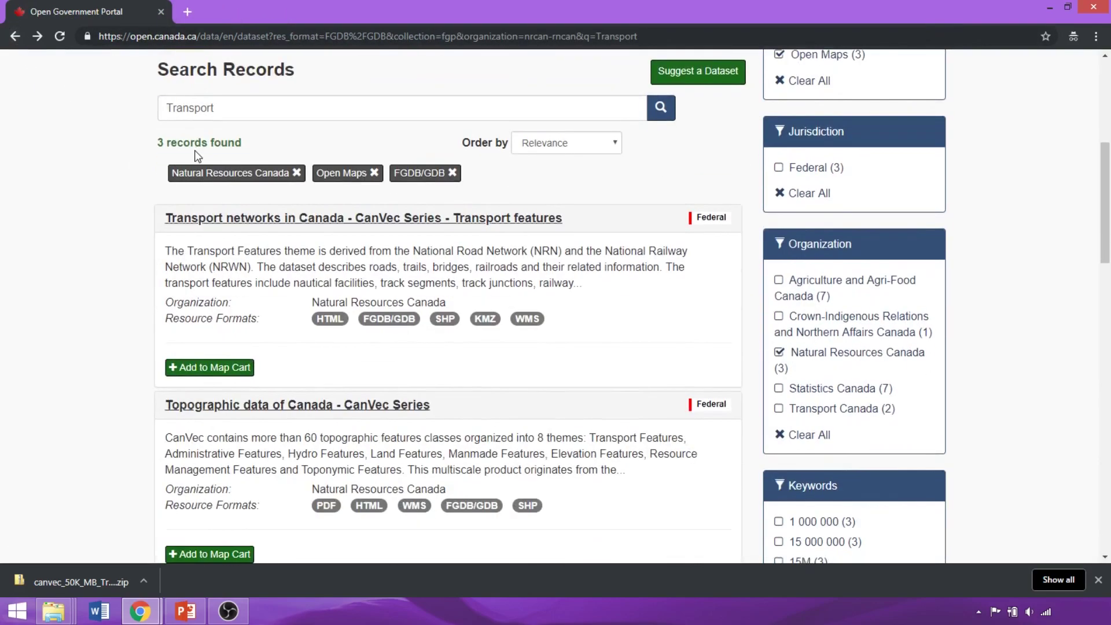
{"action": "left_click", "coordinate": [296, 173]}
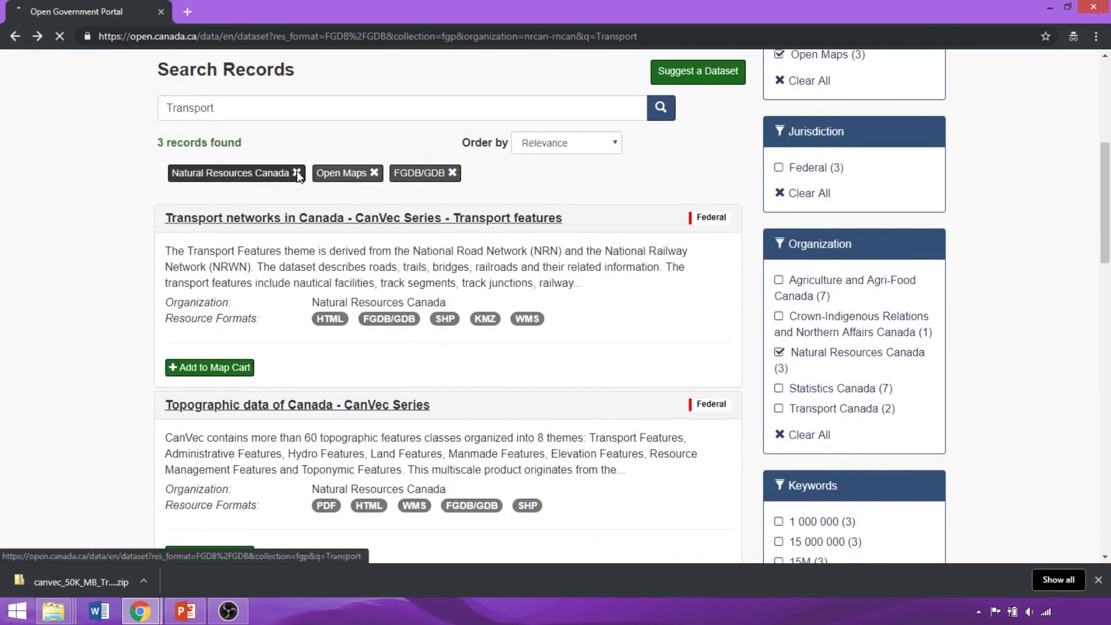
{"action": "scroll", "coordinate": [297, 176], "scroll_direction": "down", "scroll_amount": 2}
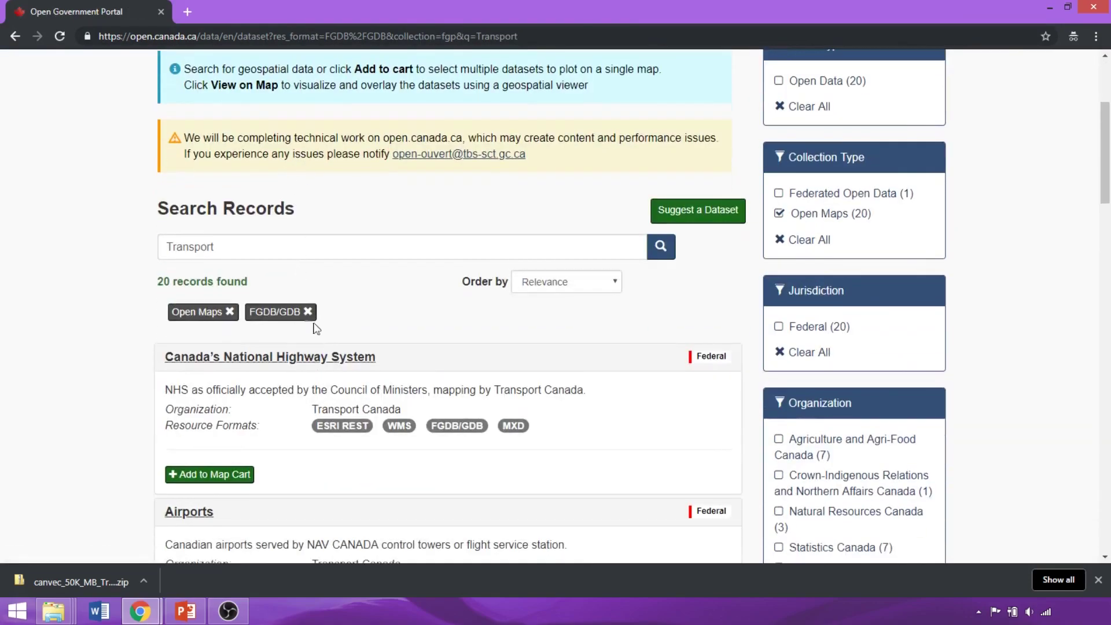
{"action": "left_click", "coordinate": [308, 312]}
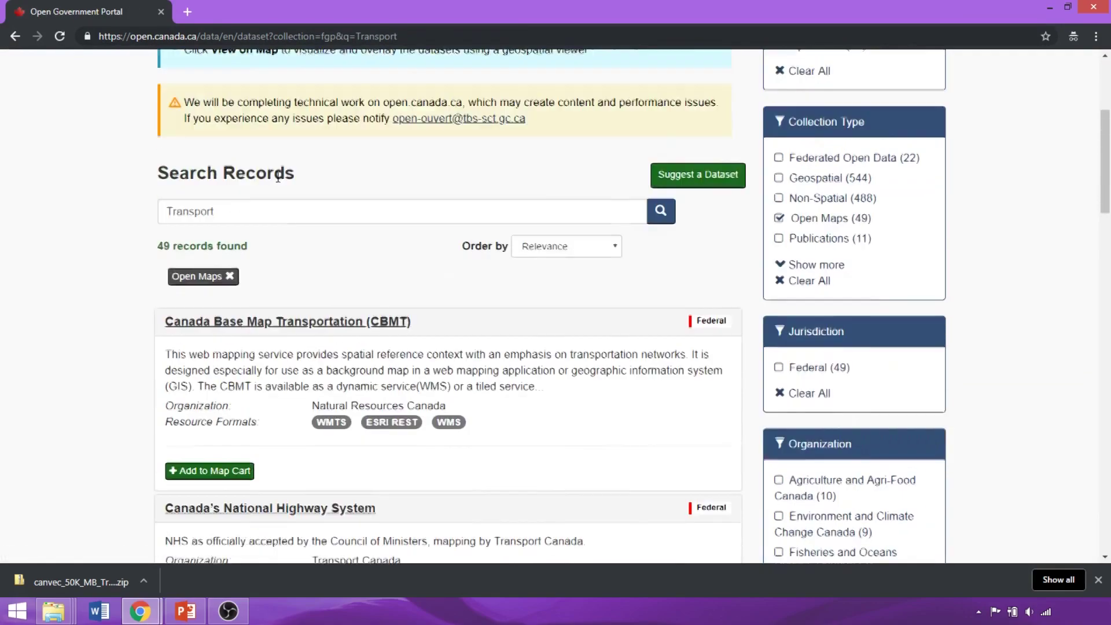
{"action": "scroll", "coordinate": [272, 203], "scroll_direction": "up", "scroll_amount": 1}
Search for 'Annual Crop Inventory' and open the Annual Crop Inventory dataset record.
{"action": "triple_click", "coordinate": [266, 244]}
{"action": "type", "text": "Annual Crop Inventor"}
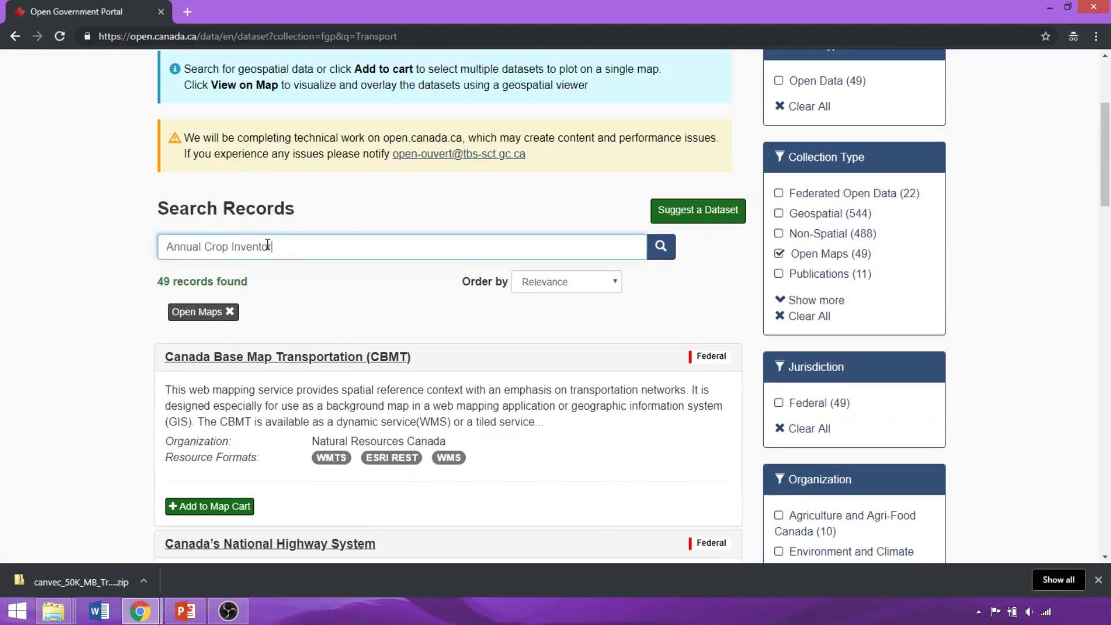
{"action": "type", "text": "y"}
{"action": "key", "text": "Return"}
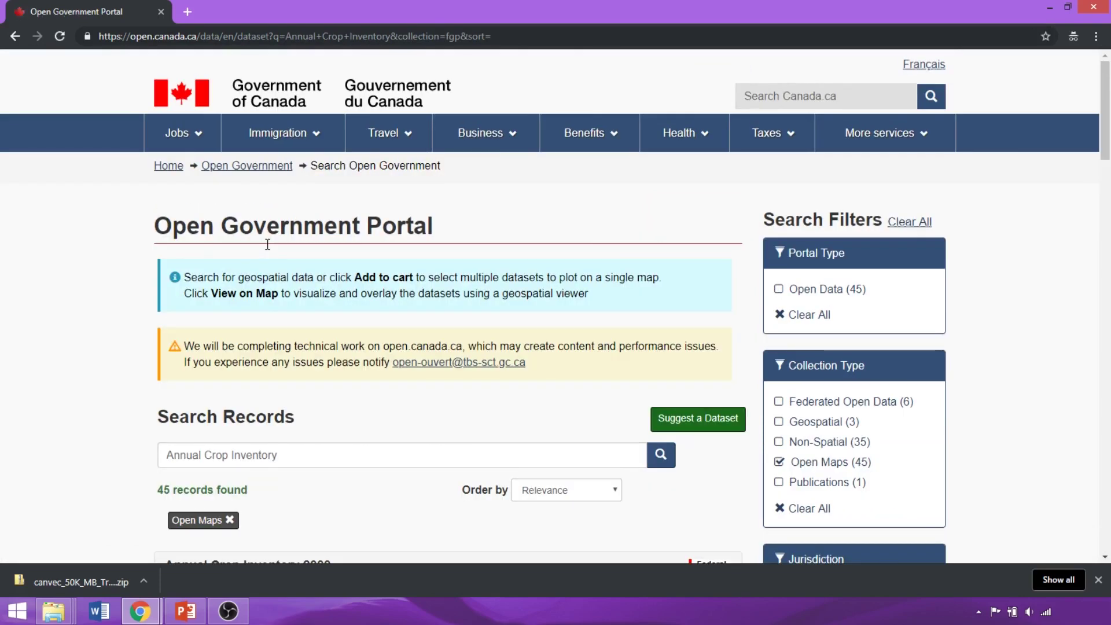
{"action": "scroll", "coordinate": [269, 387], "scroll_direction": "down", "scroll_amount": 7}
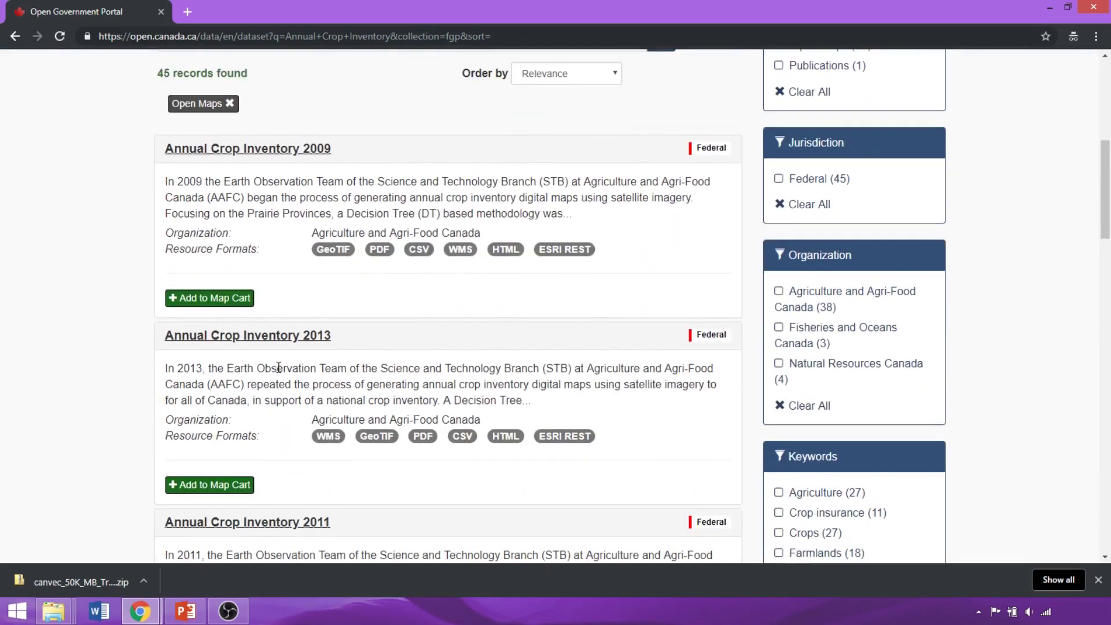
{"action": "scroll", "coordinate": [278, 367], "scroll_direction": "down", "scroll_amount": 10}
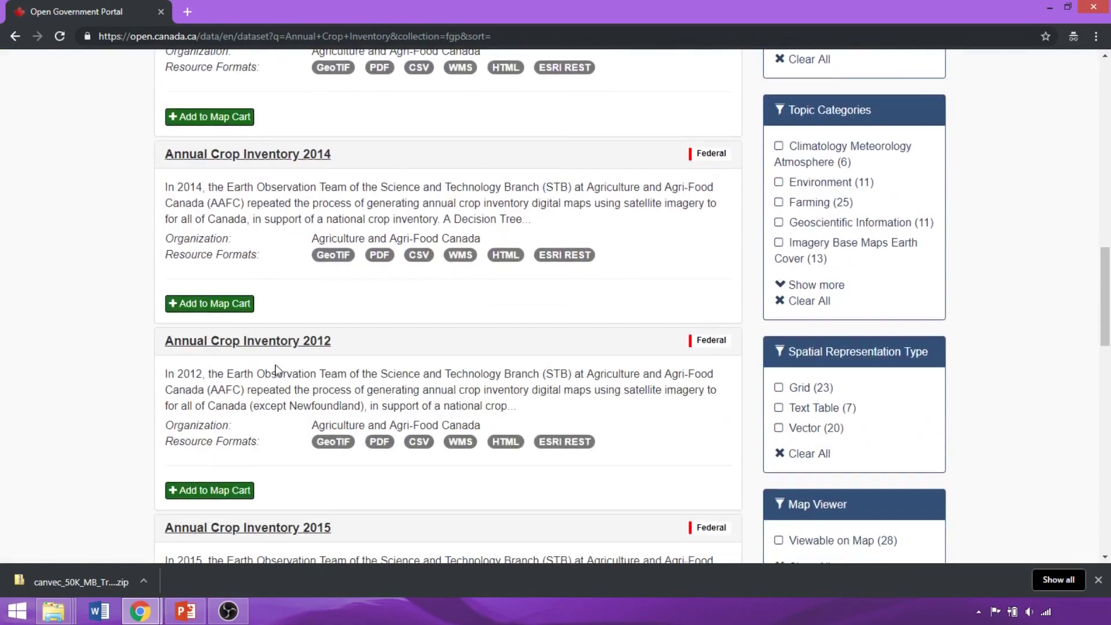
{"action": "scroll", "coordinate": [284, 269], "scroll_direction": "down", "scroll_amount": 6}
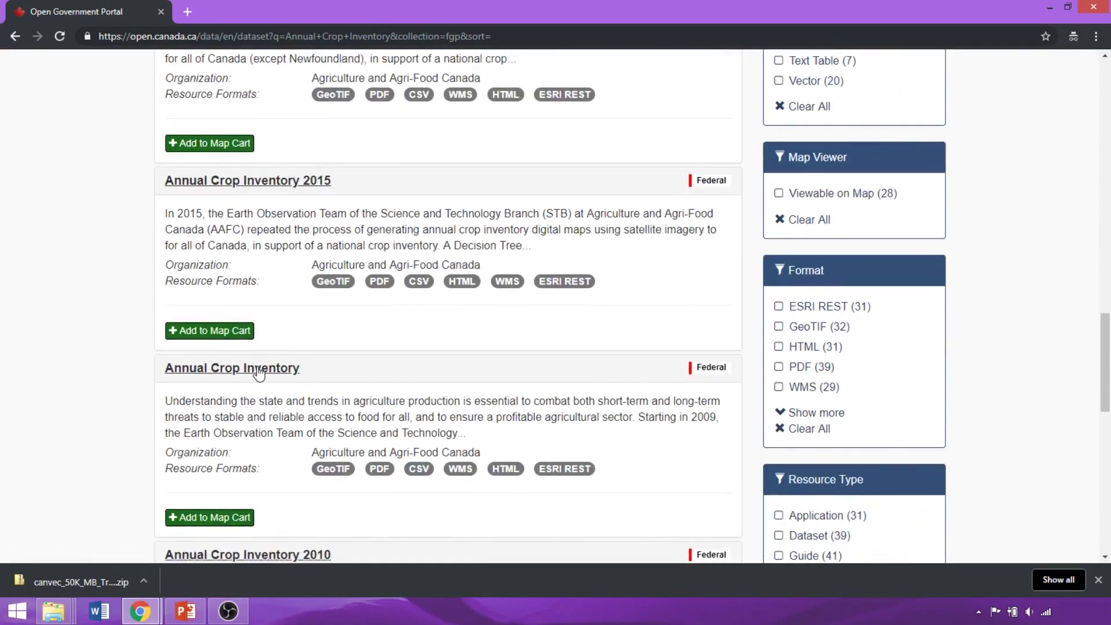
{"action": "left_click", "coordinate": [256, 373]}
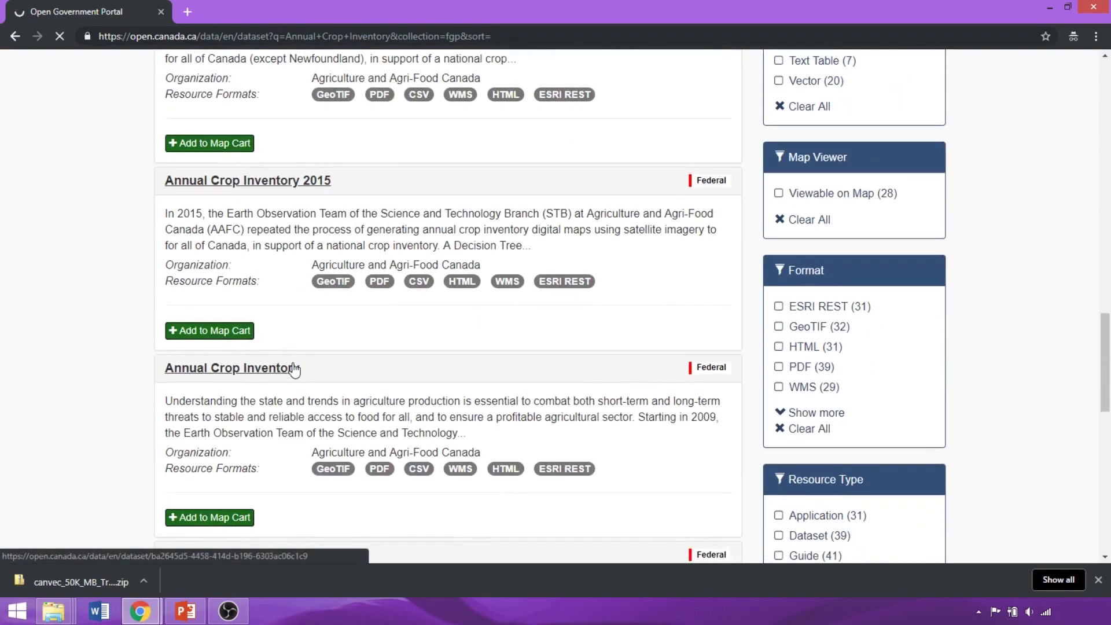
Download the Crop classifications CSV from the Annual Crop Inventory resources.
{"action": "scroll", "coordinate": [385, 351], "scroll_direction": "down", "scroll_amount": 13}
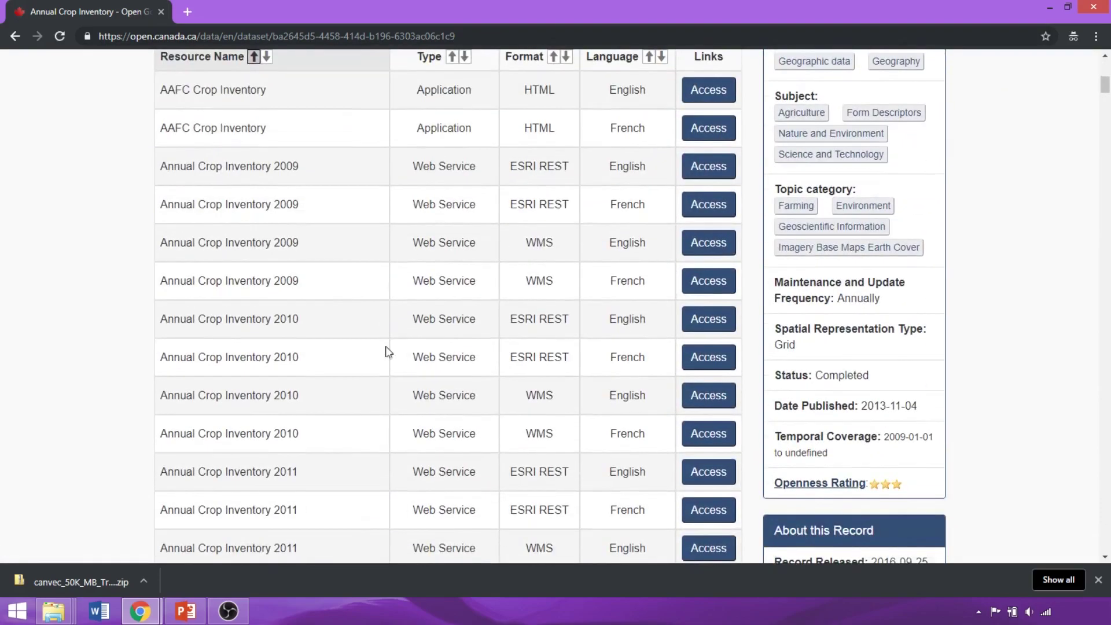
{"action": "scroll", "coordinate": [385, 352], "scroll_direction": "down", "scroll_amount": 11}
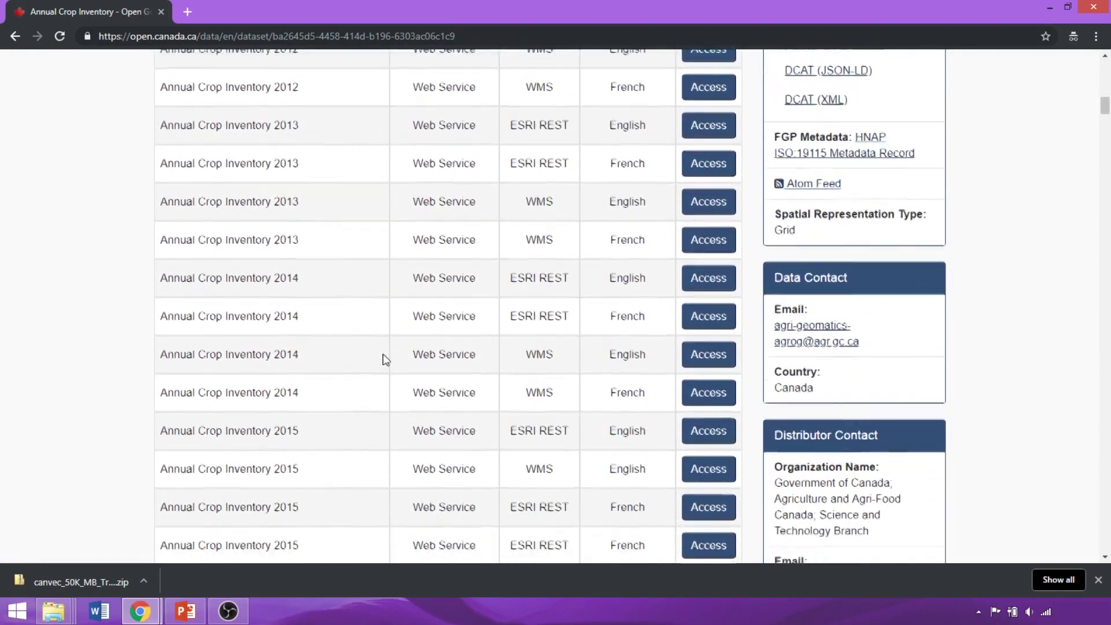
{"action": "scroll", "coordinate": [383, 360], "scroll_direction": "down", "scroll_amount": 3}
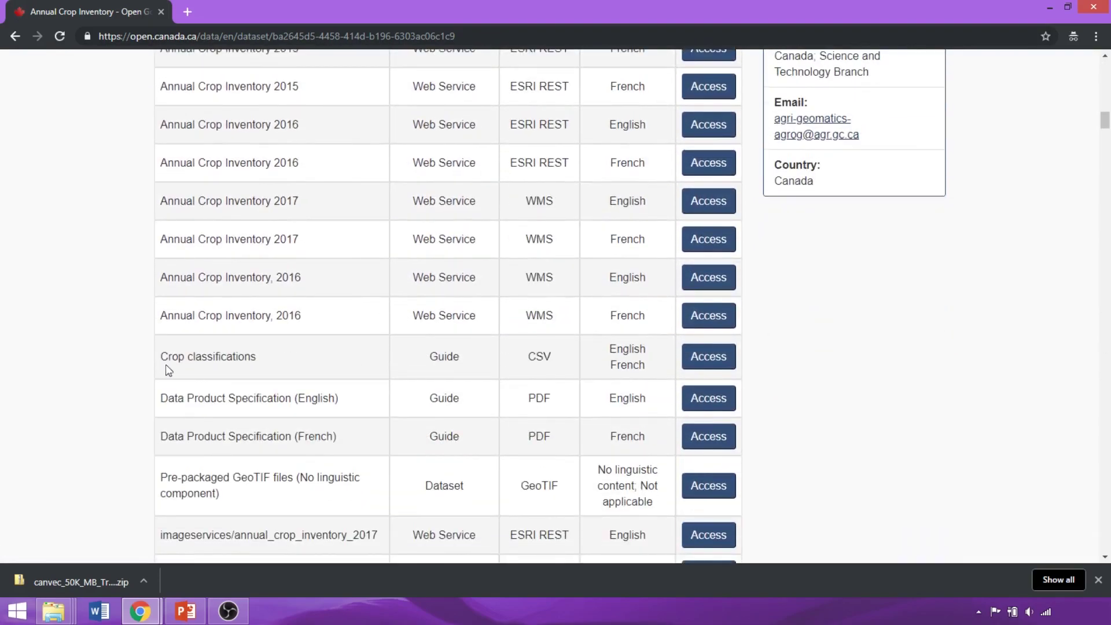
{"action": "left_click", "coordinate": [711, 357]}
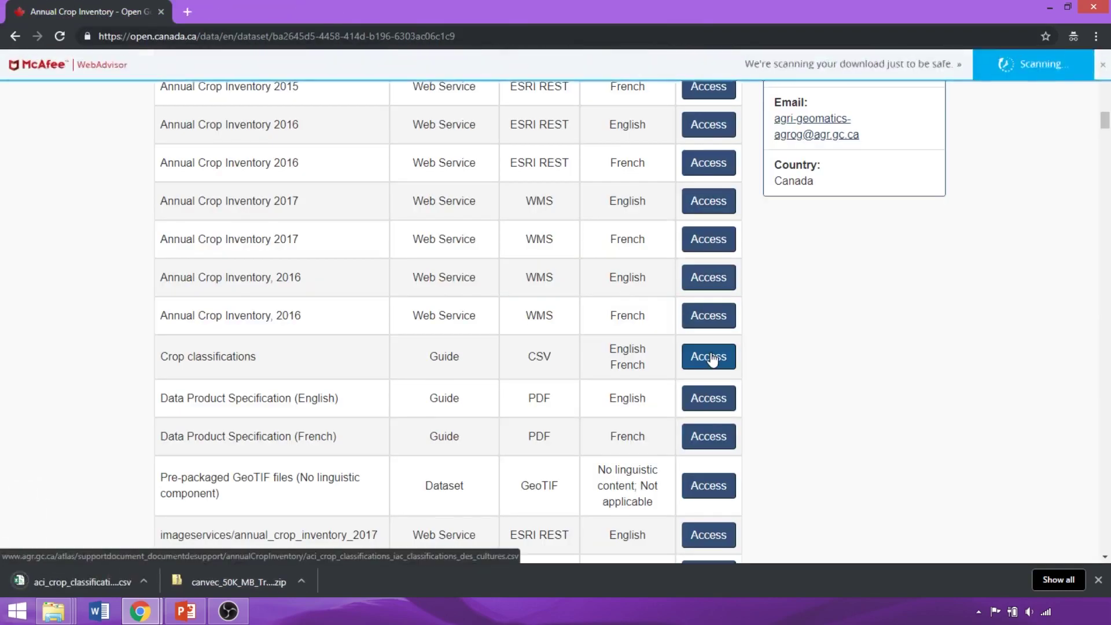
Read the English Data Product Specification PDF, then close its tab.
{"action": "scroll", "coordinate": [710, 357], "scroll_direction": "down", "scroll_amount": 1}
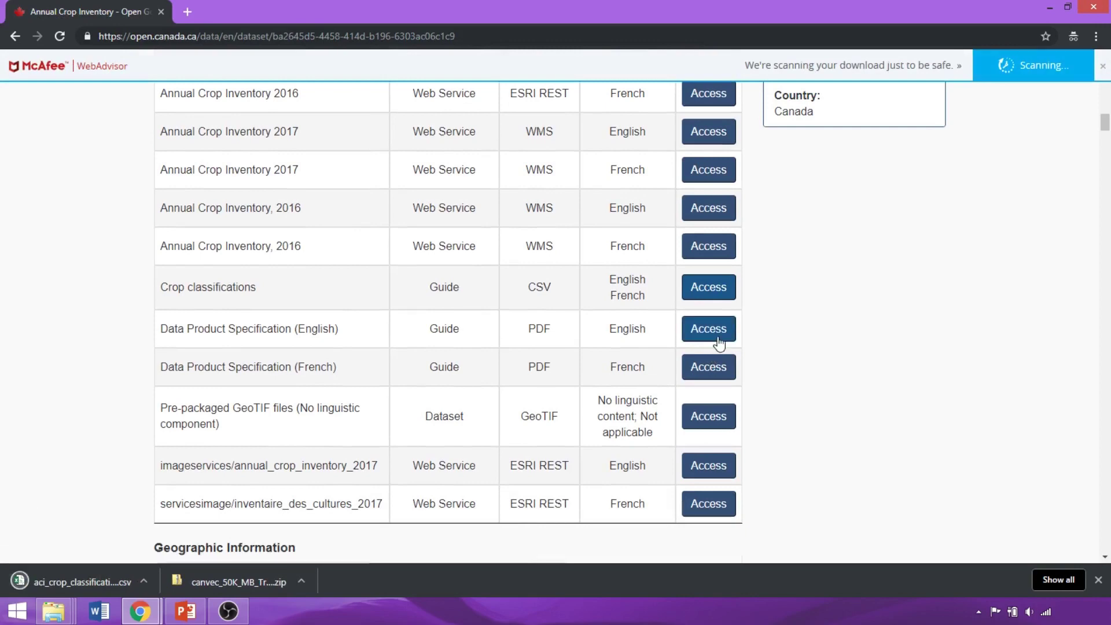
{"action": "left_click", "coordinate": [717, 335]}
{"action": "scroll", "coordinate": [710, 351], "scroll_direction": "down", "scroll_amount": 3}
{"action": "scroll", "coordinate": [709, 351], "scroll_direction": "down", "scroll_amount": 20}
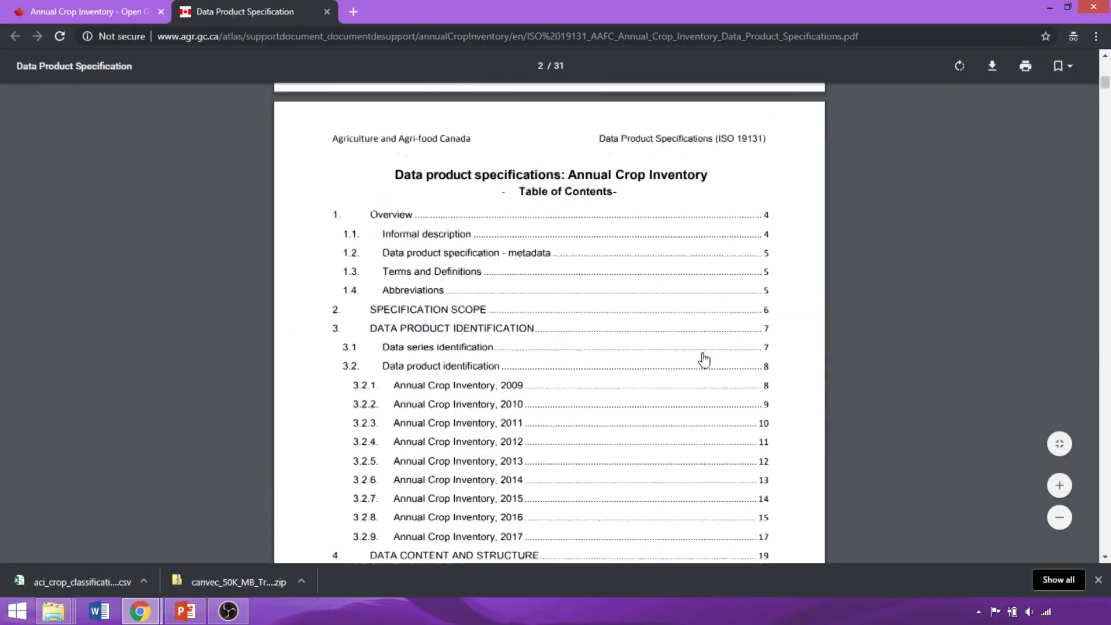
{"action": "scroll", "coordinate": [703, 362], "scroll_direction": "down", "scroll_amount": 3}
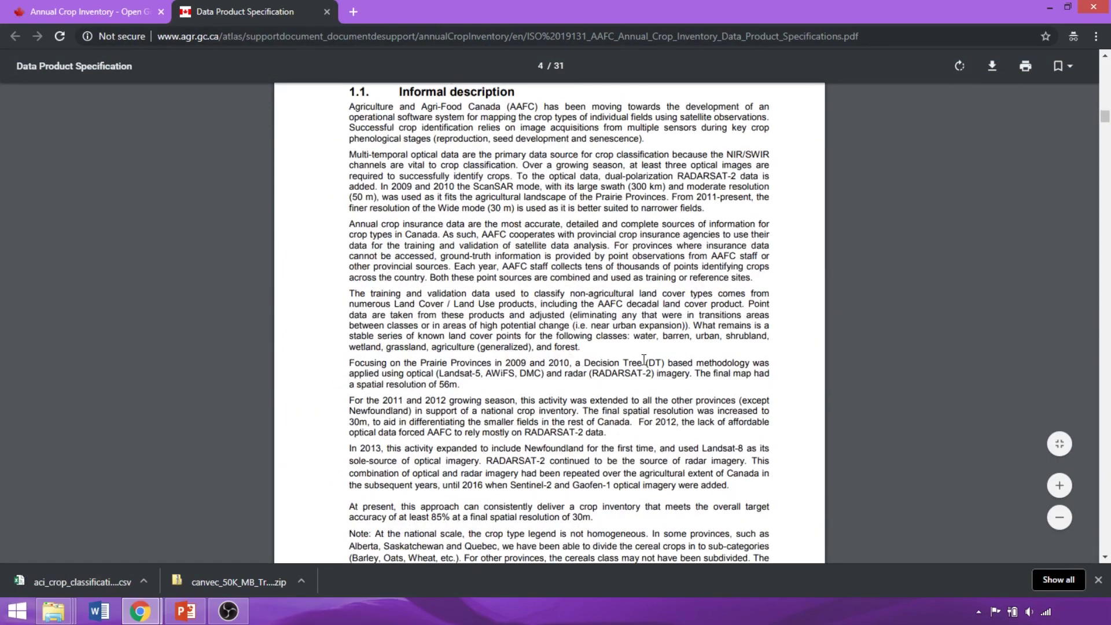
{"action": "scroll", "coordinate": [644, 359], "scroll_direction": "down", "scroll_amount": 2}
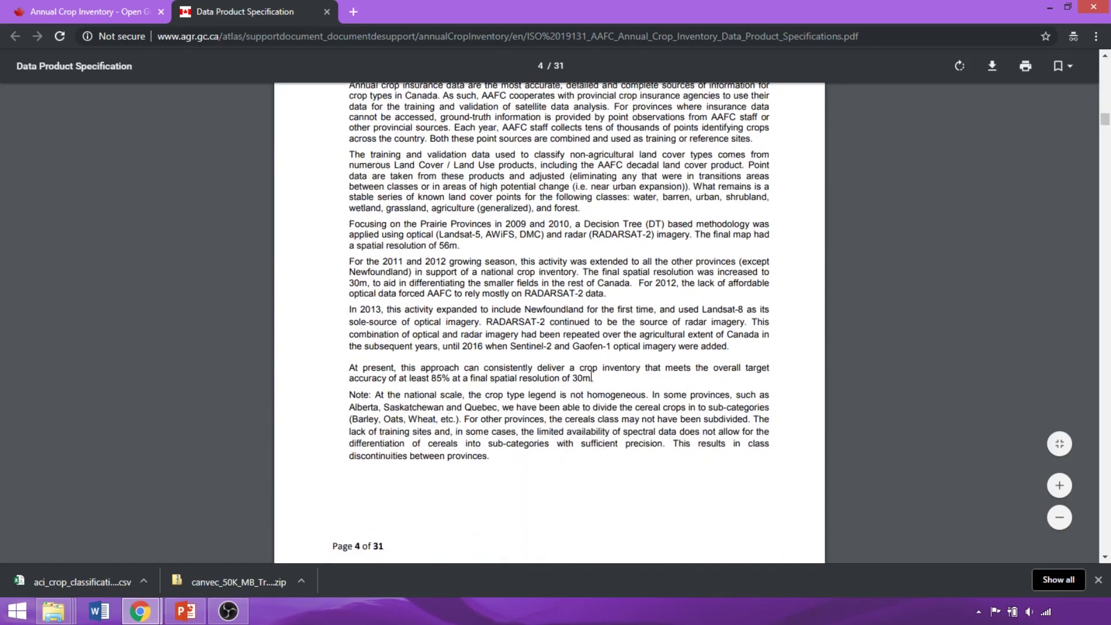
{"action": "left_click", "coordinate": [327, 12]}
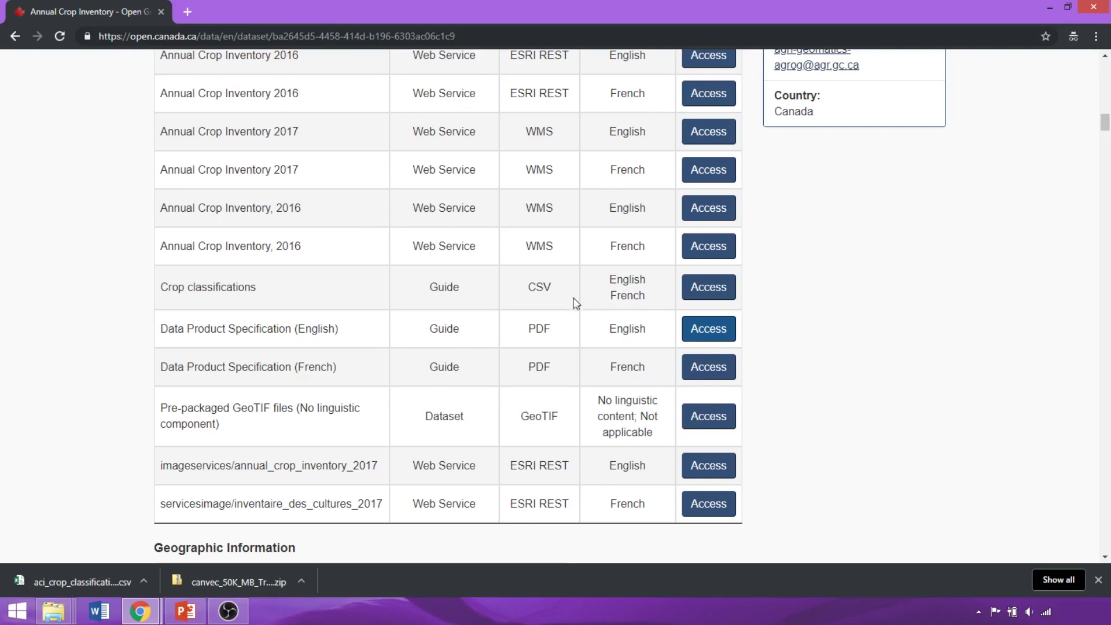
Download aci_2017_mb.zip from the 2017 pre-packaged GeoTIF folder and return to the search results.
{"action": "left_click", "coordinate": [706, 421]}
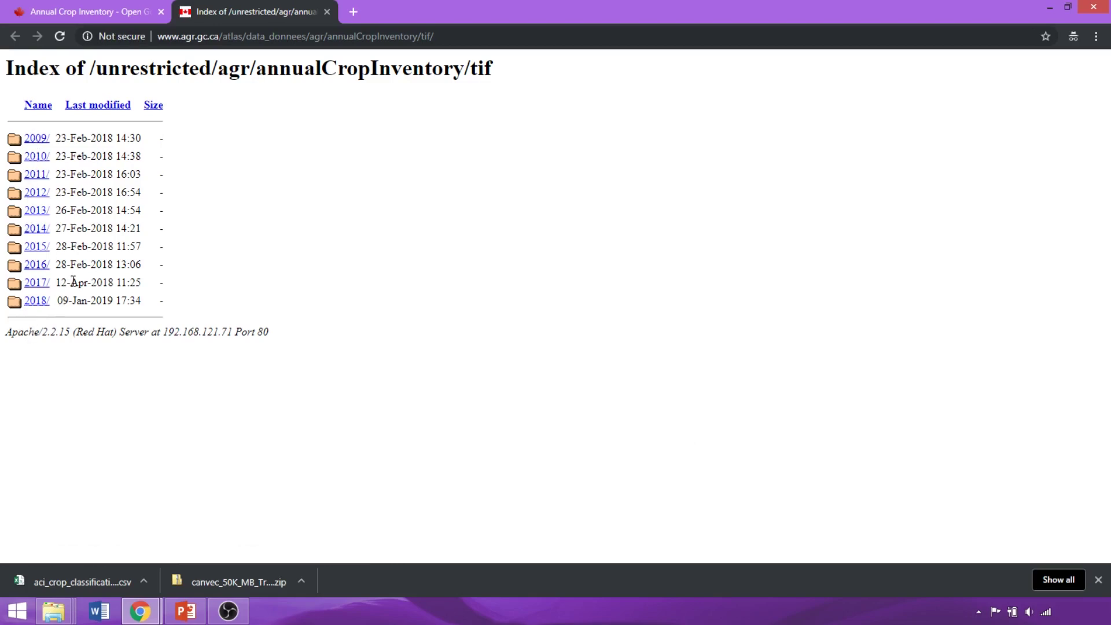
{"action": "left_click", "coordinate": [36, 283]}
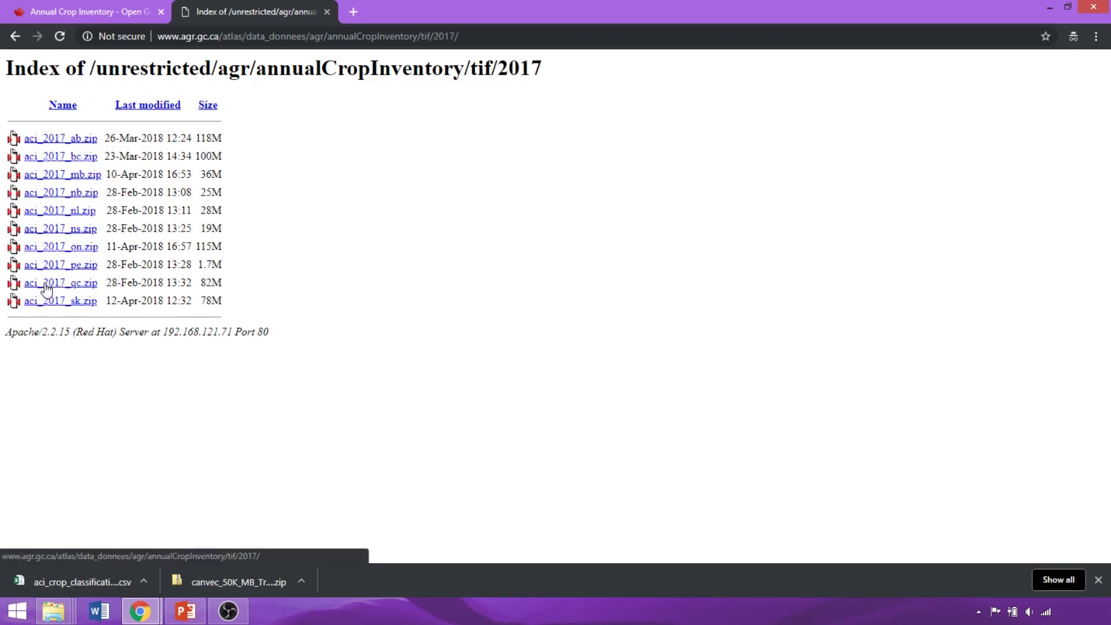
{"action": "left_click", "coordinate": [88, 175]}
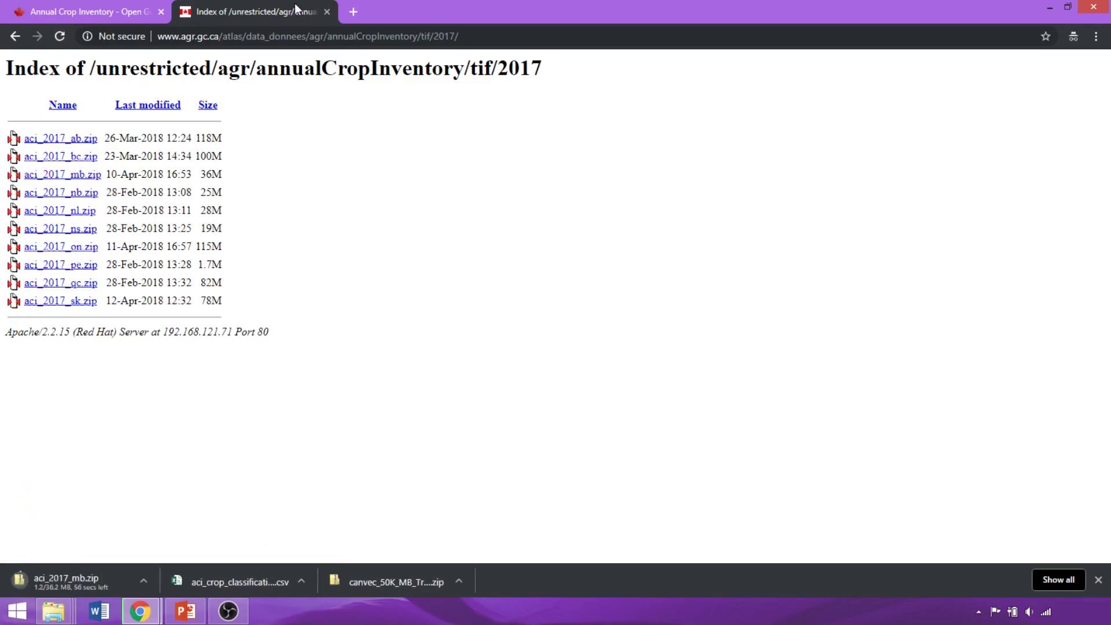
{"action": "left_click", "coordinate": [328, 12]}
{"action": "left_click", "coordinate": [15, 36]}
{"action": "scroll", "coordinate": [245, 219], "scroll_direction": "up", "scroll_amount": 5}
{"action": "scroll", "coordinate": [246, 231], "scroll_direction": "up", "scroll_amount": 15}
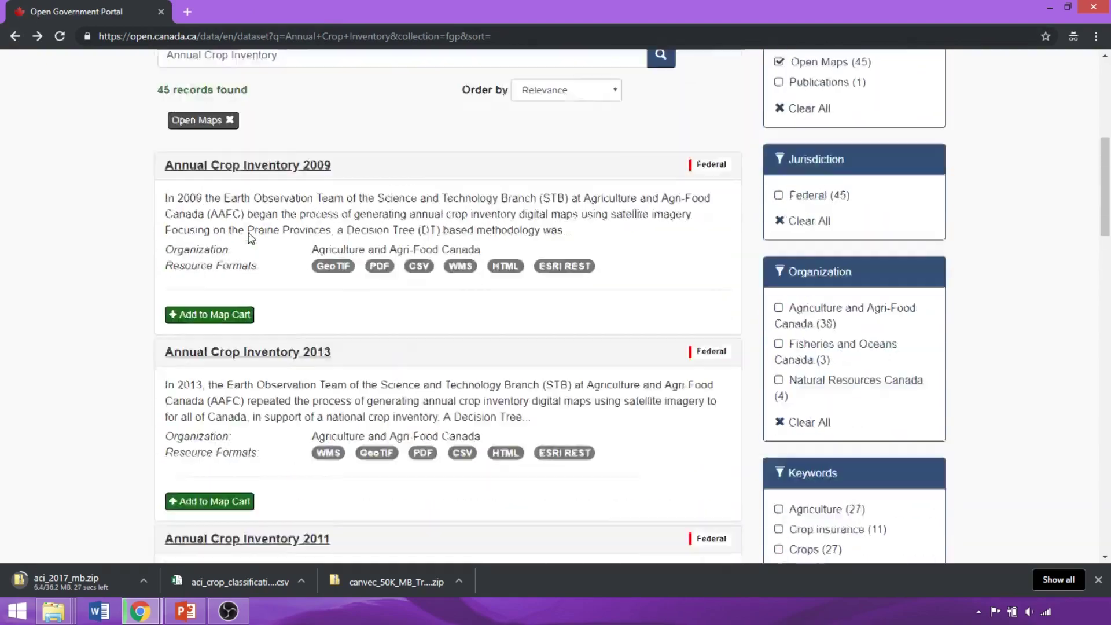
Replace the search query with 'land-cover' and run it.
{"action": "left_click", "coordinate": [293, 463]}
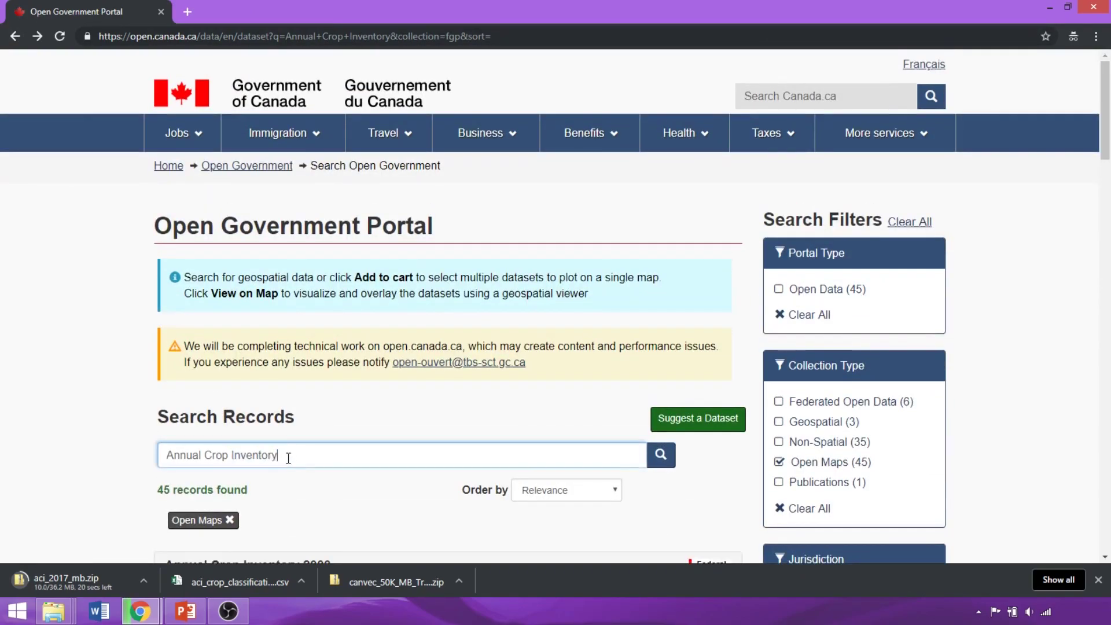
{"action": "key", "text": "BackSpace"}
{"action": "key", "text": "BackSpace"}
{"action": "key", "text": "BackSpace"}
{"action": "key", "text": "BackSpace"}
{"action": "key", "text": "BackSpace"}
{"action": "key", "text": "BackSpace"}
{"action": "key", "text": "BackSpace"}
{"action": "key", "text": "BackSpace"}
{"action": "key", "text": "BackSpace"}
{"action": "key", "text": "BackSpace"}
{"action": "key", "text": "BackSpace"}
{"action": "key", "text": "BackSpace"}
{"action": "key", "text": "BackSpace"}
{"action": "key", "text": "BackSpace"}
{"action": "key", "text": "BackSpace"}
{"action": "key", "text": "BackSpace"}
{"action": "key", "text": "BackSpace"}
{"action": "key", "text": "BackSpace"}
{"action": "key", "text": "BackSpace"}
{"action": "key", "text": "BackSpace"}
{"action": "type", "text": "l"}
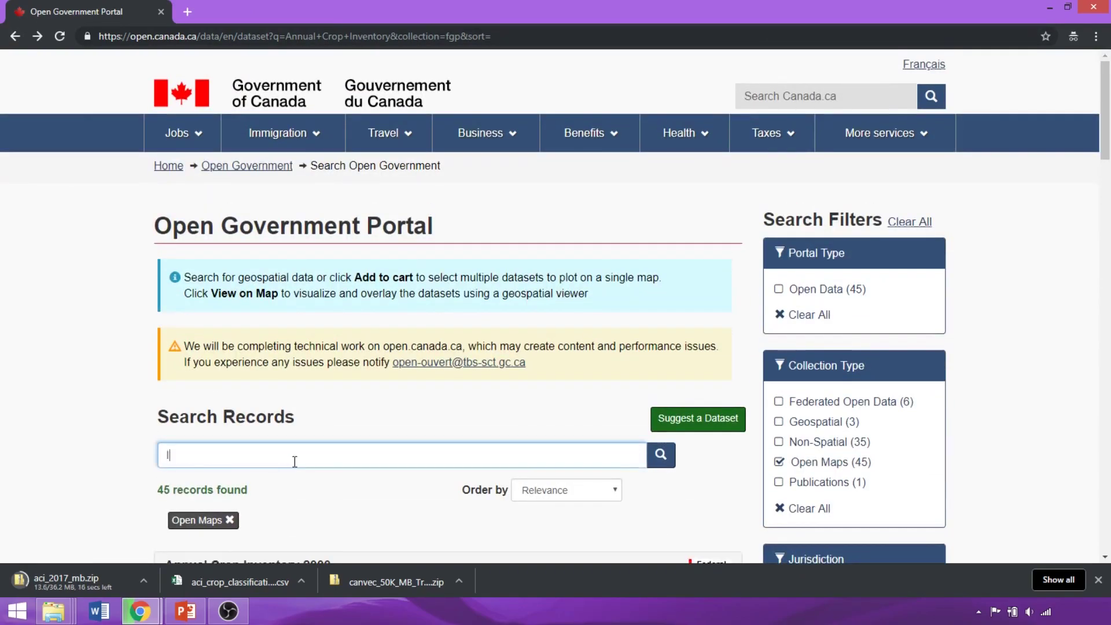
{"action": "type", "text": "and-cover"}
{"action": "key", "text": "Return"}
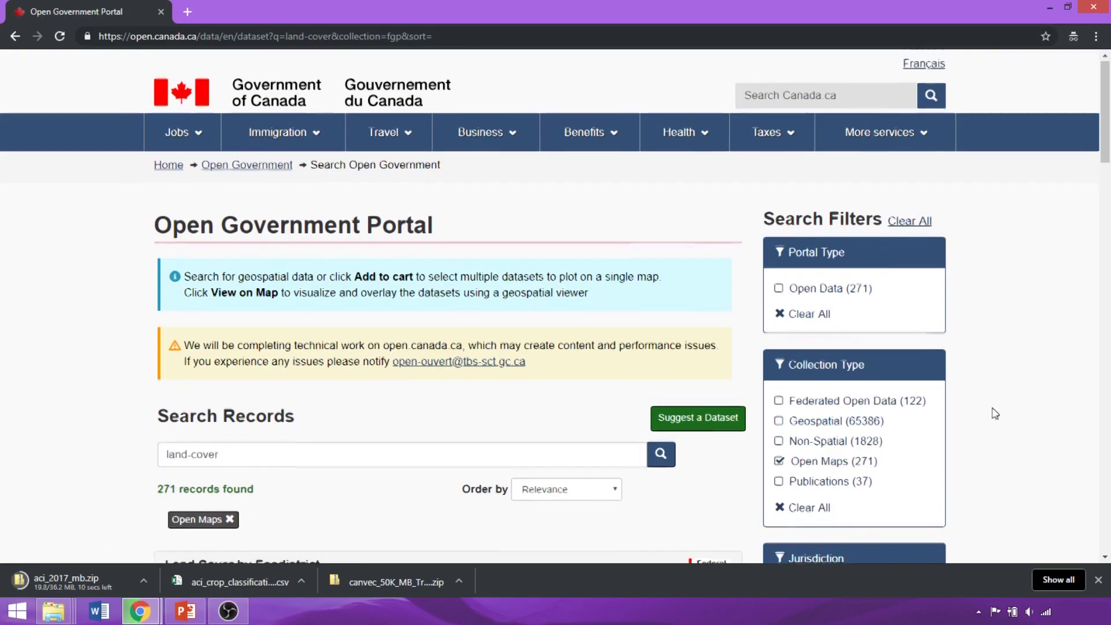
Limit the land-cover results to SHP format and open 'Canadian Land Cover, circa 2000 (Vector)'.
{"action": "scroll", "coordinate": [992, 416], "scroll_direction": "down", "scroll_amount": 15}
{"action": "scroll", "coordinate": [992, 416], "scroll_direction": "down", "scroll_amount": 7}
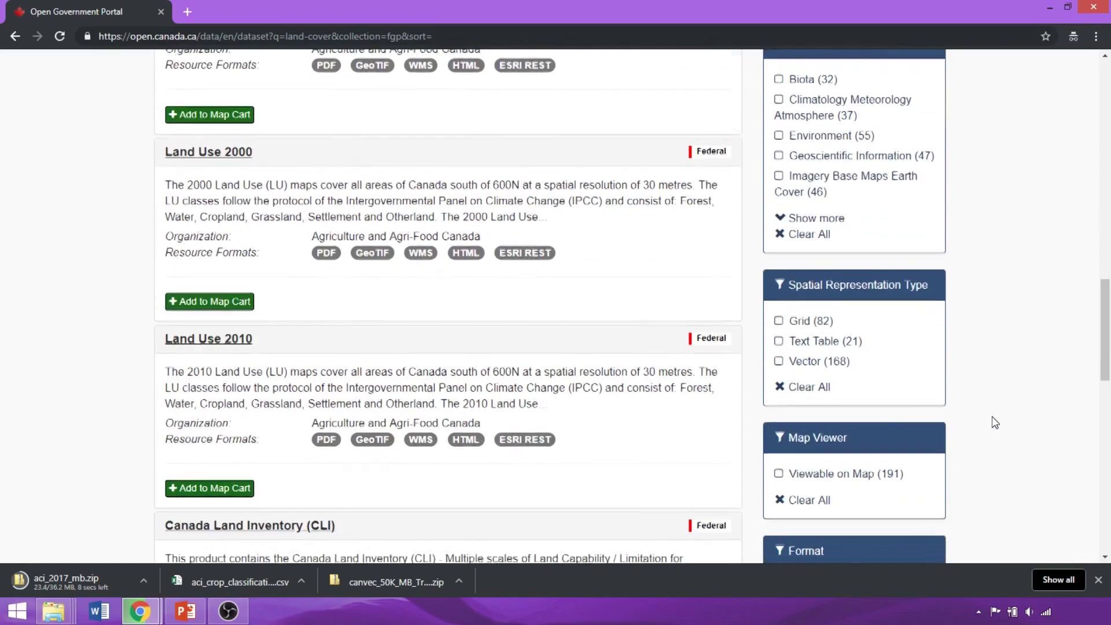
{"action": "left_click", "coordinate": [840, 417]}
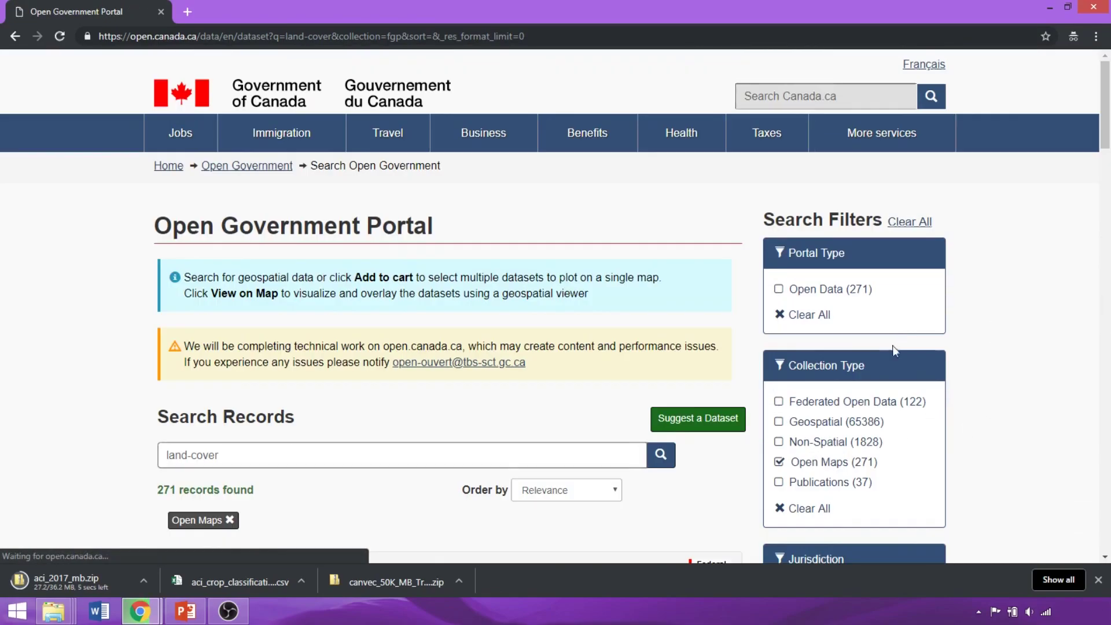
{"action": "scroll", "coordinate": [898, 335], "scroll_direction": "down", "scroll_amount": 20}
{"action": "scroll", "coordinate": [899, 335], "scroll_direction": "down", "scroll_amount": 7}
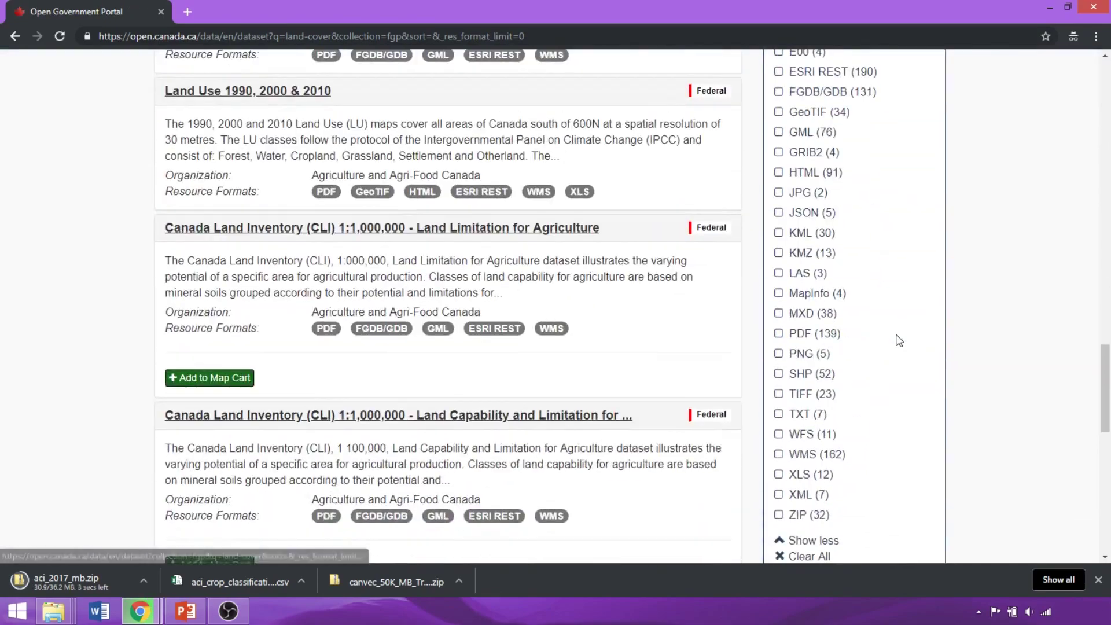
{"action": "left_click", "coordinate": [815, 376]}
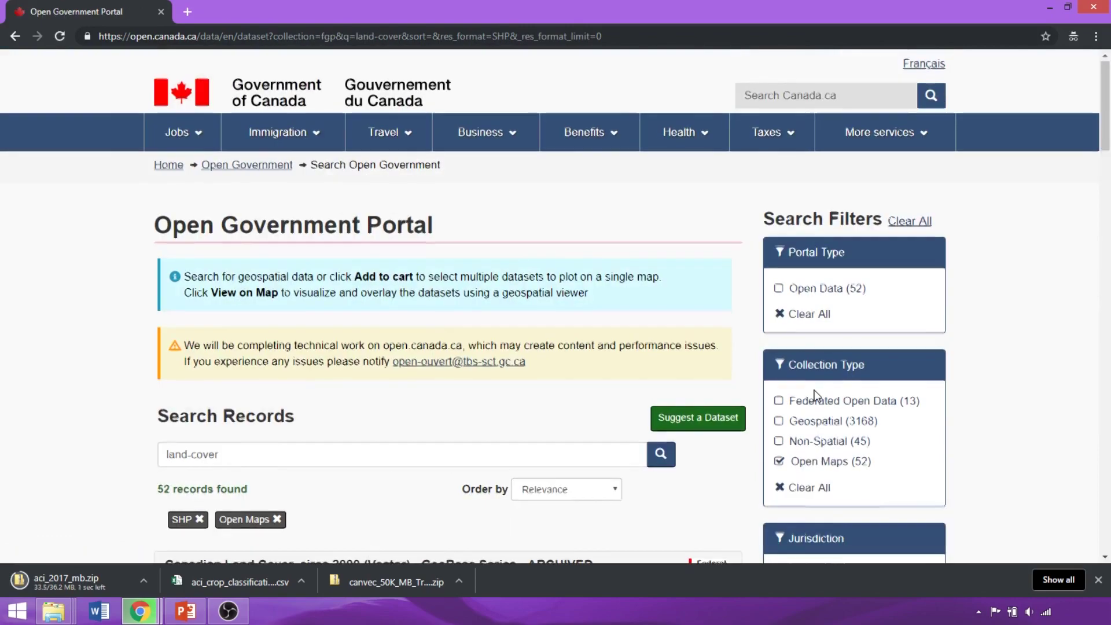
{"action": "scroll", "coordinate": [814, 392], "scroll_direction": "down", "scroll_amount": 4}
{"action": "left_click", "coordinate": [518, 358]}
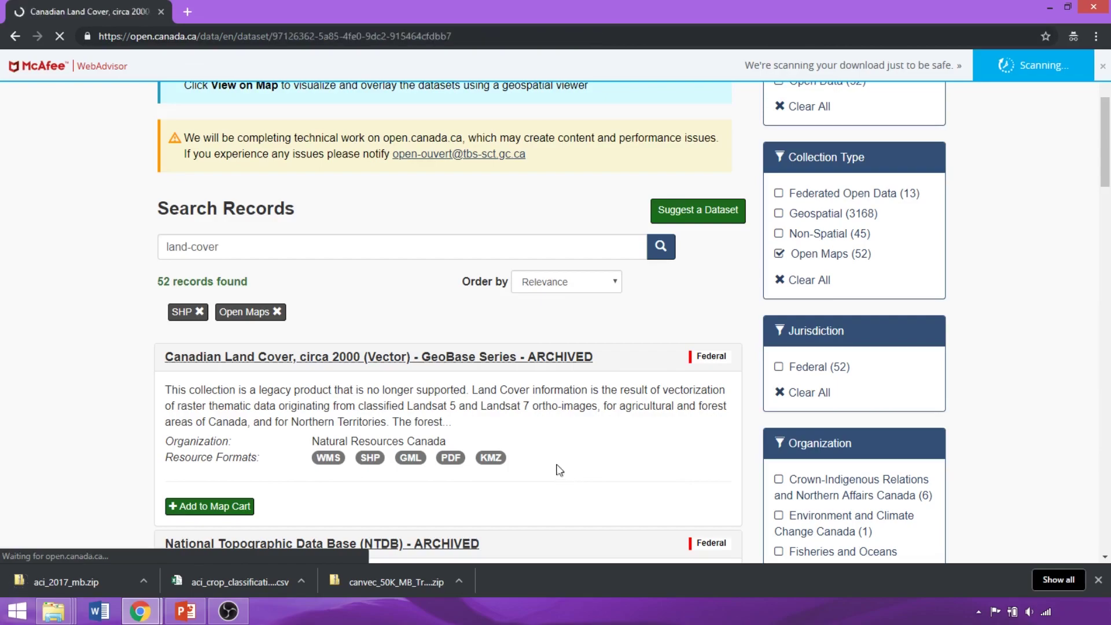
Open the 'Pre-packaged Shapefiles - English Version' directory from the Resources table.
{"action": "scroll", "coordinate": [558, 466], "scroll_direction": "down", "scroll_amount": 9}
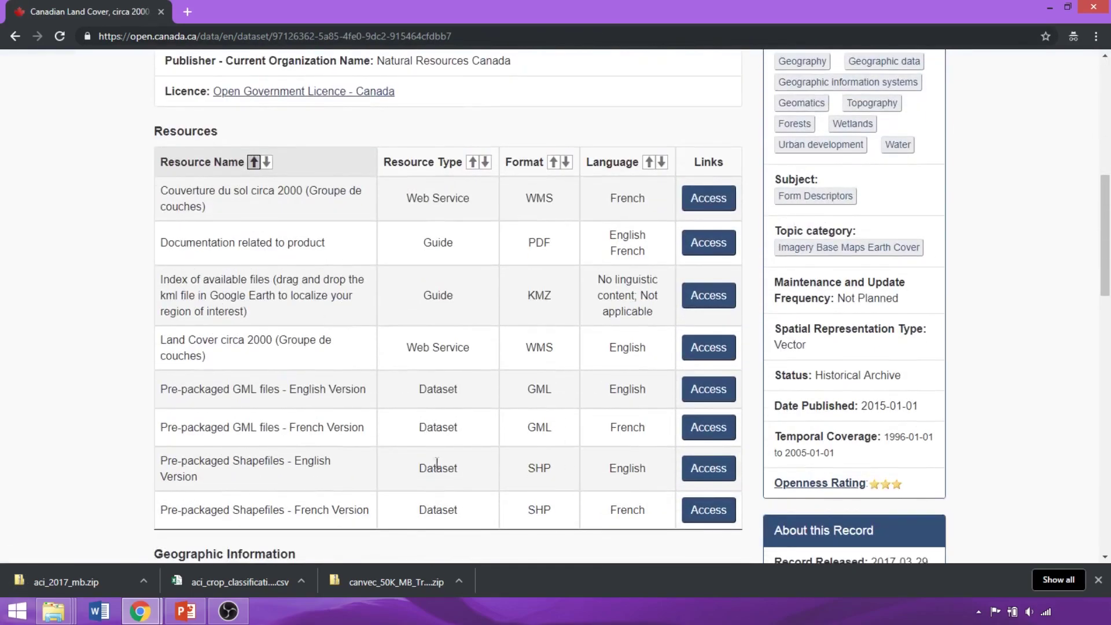
{"action": "left_click", "coordinate": [720, 470]}
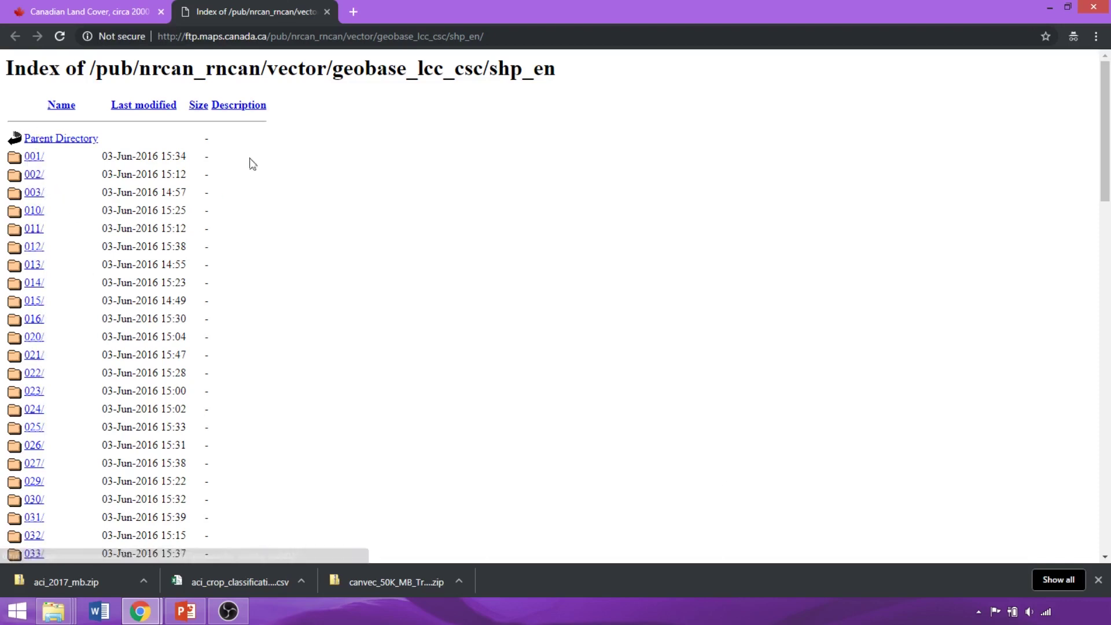
{"action": "left_click", "coordinate": [354, 10]}
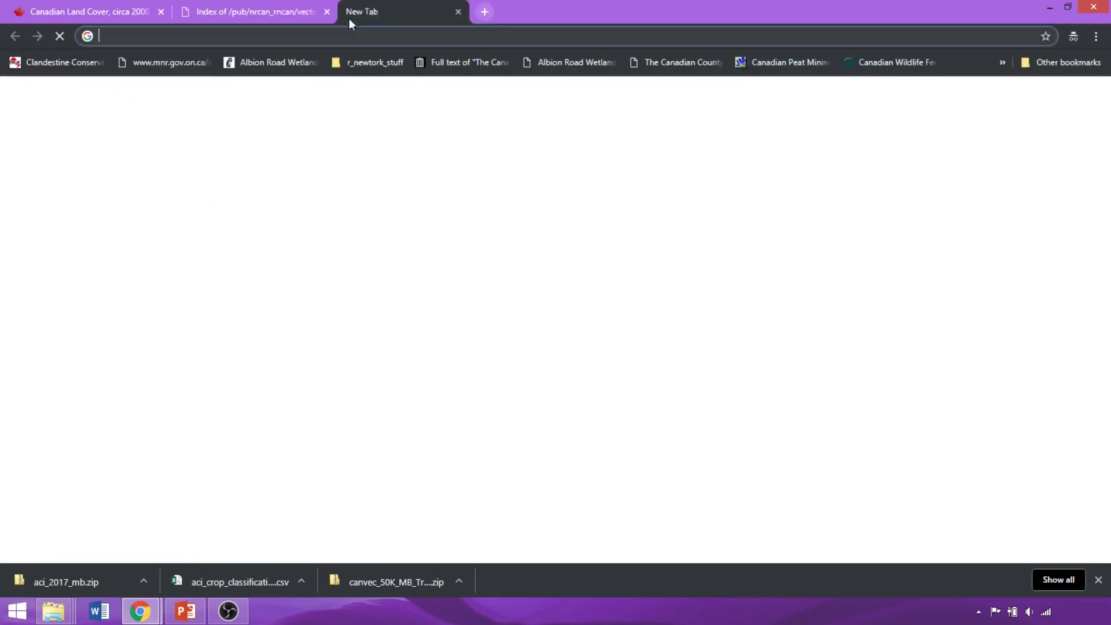
{"action": "type", "text": "NTS"}
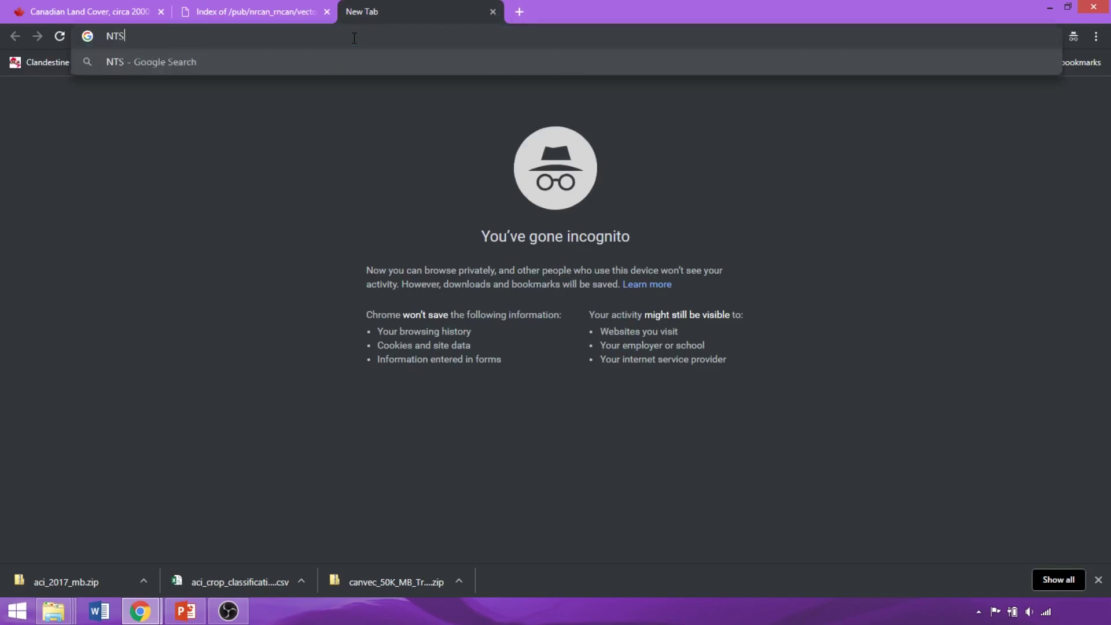
{"action": "type", "text": " Index Canada"}
{"action": "key", "text": "Return"}
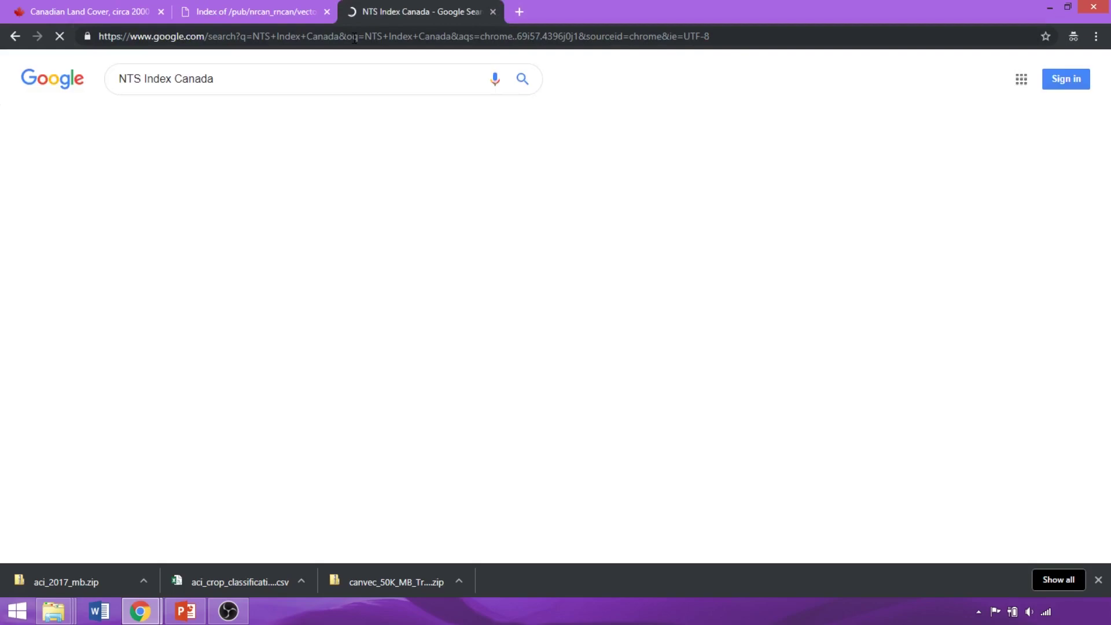
{"action": "left_click", "coordinate": [259, 323]}
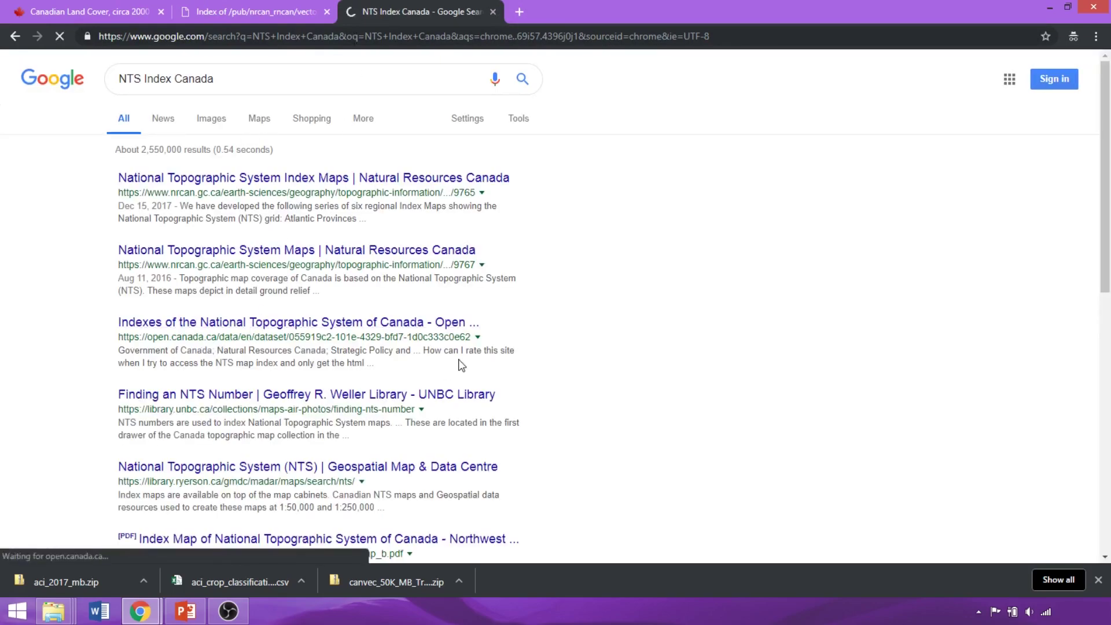
{"action": "scroll", "coordinate": [465, 327], "scroll_direction": "down", "scroll_amount": 3}
{"action": "scroll", "coordinate": [464, 328], "scroll_direction": "down", "scroll_amount": 2}
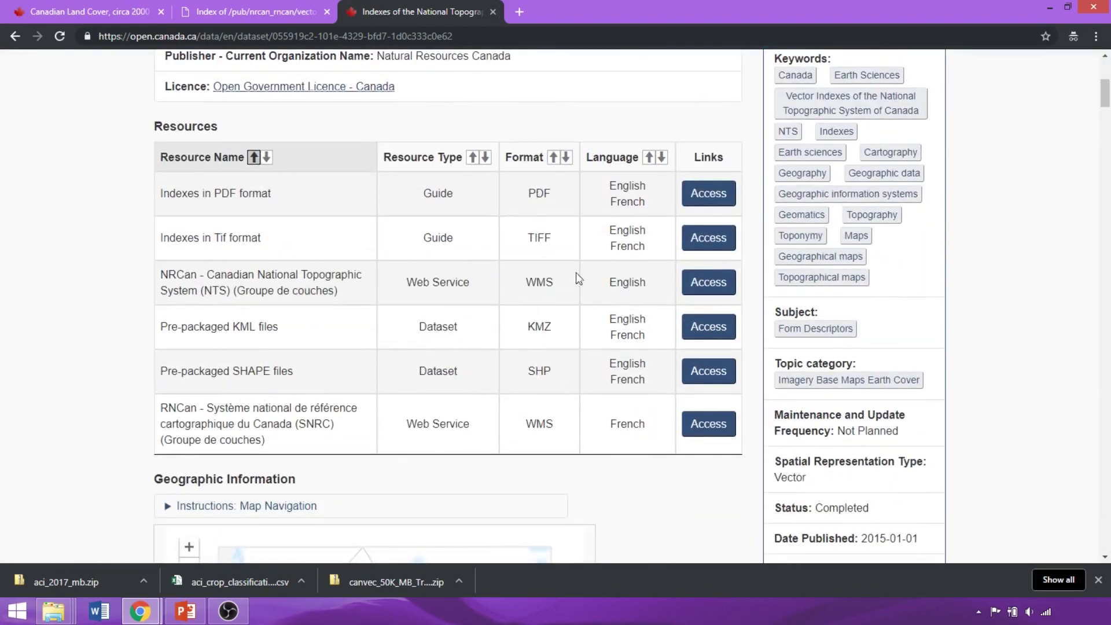
{"action": "left_click", "coordinate": [695, 191]}
{"action": "left_click", "coordinate": [145, 210]}
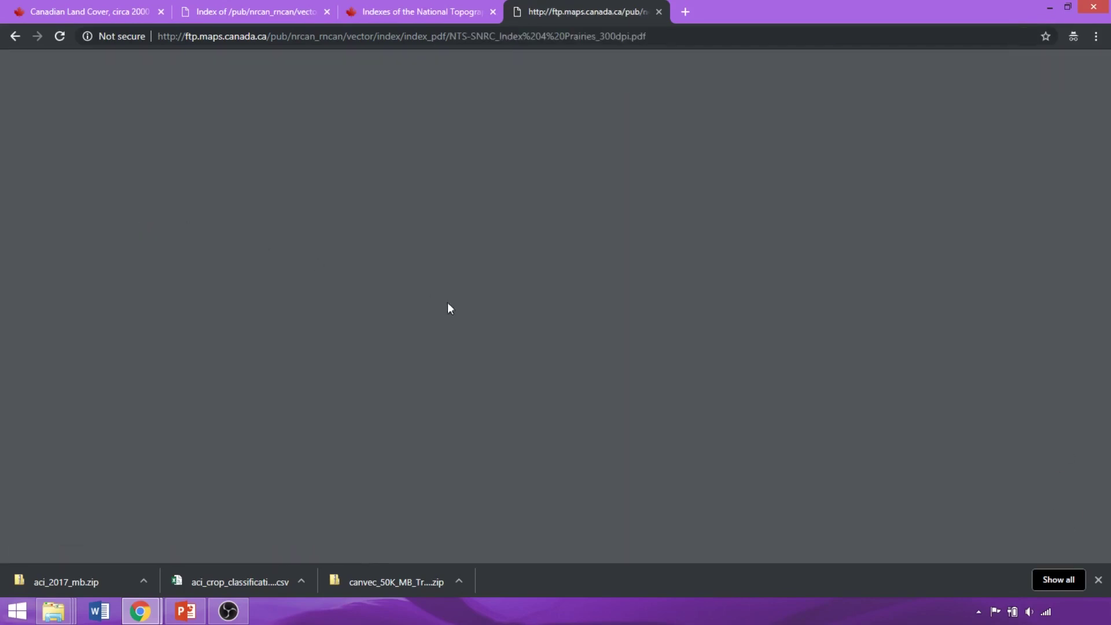
{"action": "scroll", "coordinate": [516, 341], "scroll_direction": "down", "scroll_amount": 6}
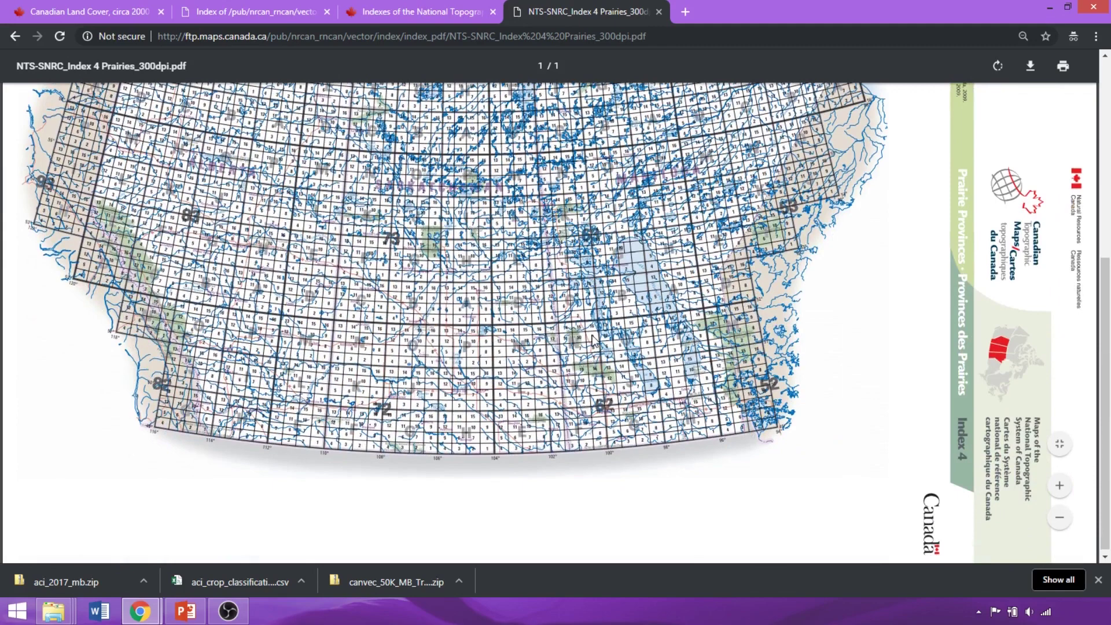
{"action": "scroll", "coordinate": [595, 431], "scroll_direction": "up", "scroll_amount": 3}
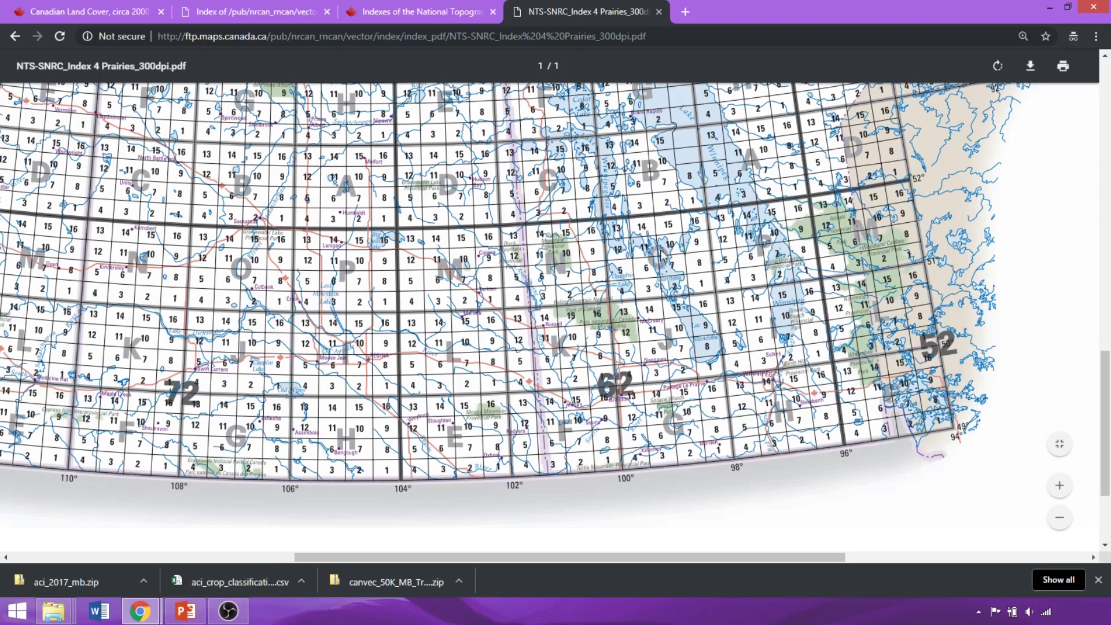
{"action": "left_click", "coordinate": [658, 12]}
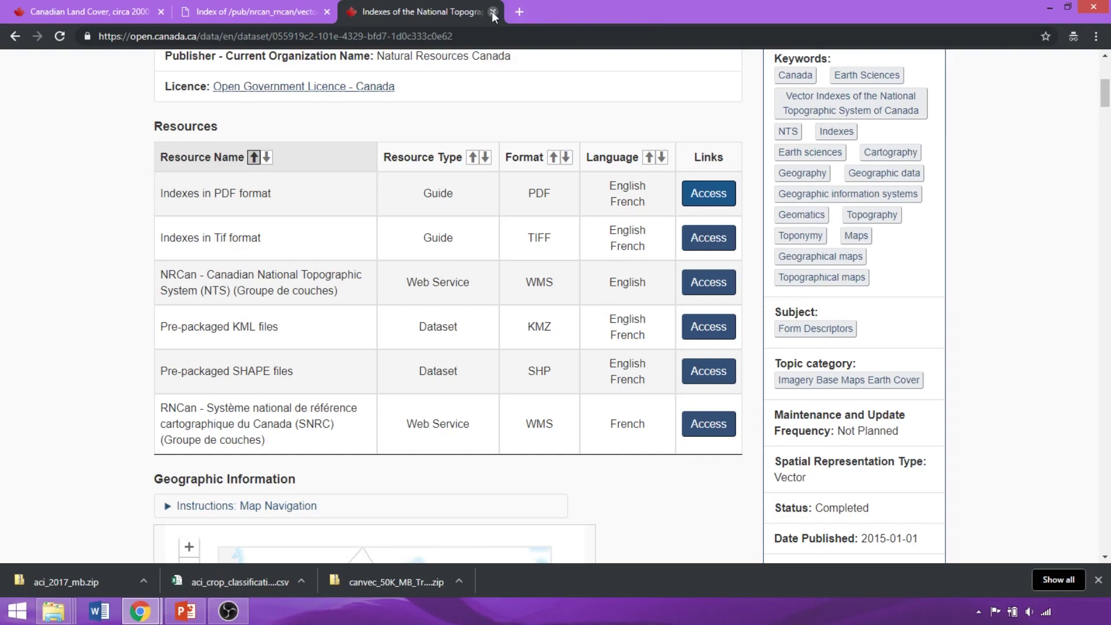
{"action": "left_click", "coordinate": [493, 12]}
Download the 062g, 062i and 062j land-cover ZIPs from the 062 folder, then close the listing.
{"action": "scroll", "coordinate": [240, 212], "scroll_direction": "down", "scroll_amount": 10}
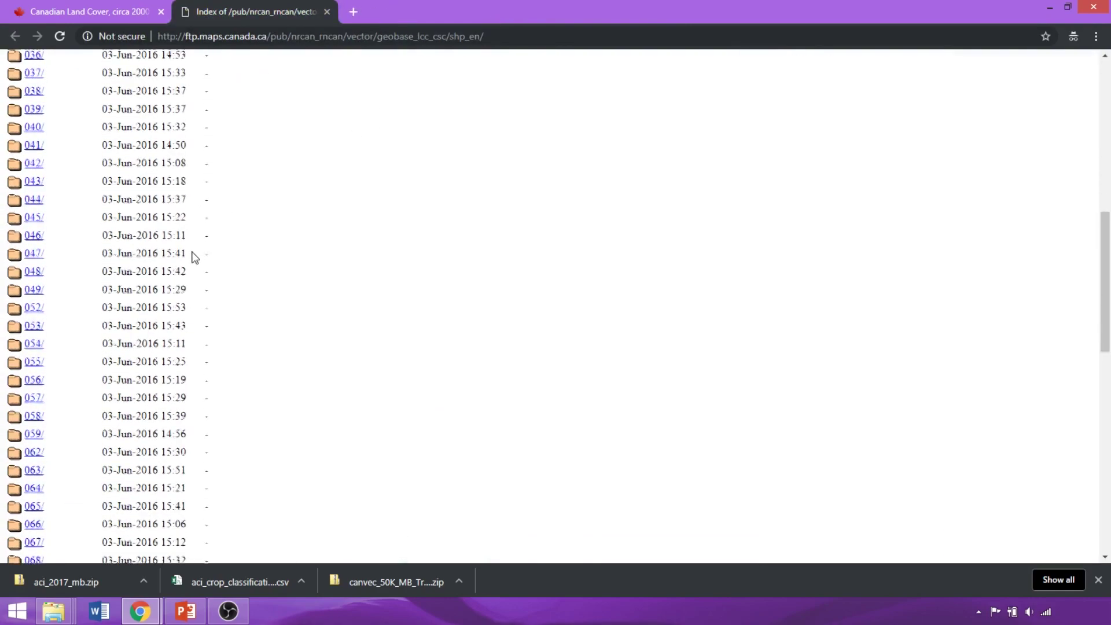
{"action": "left_click", "coordinate": [34, 379]}
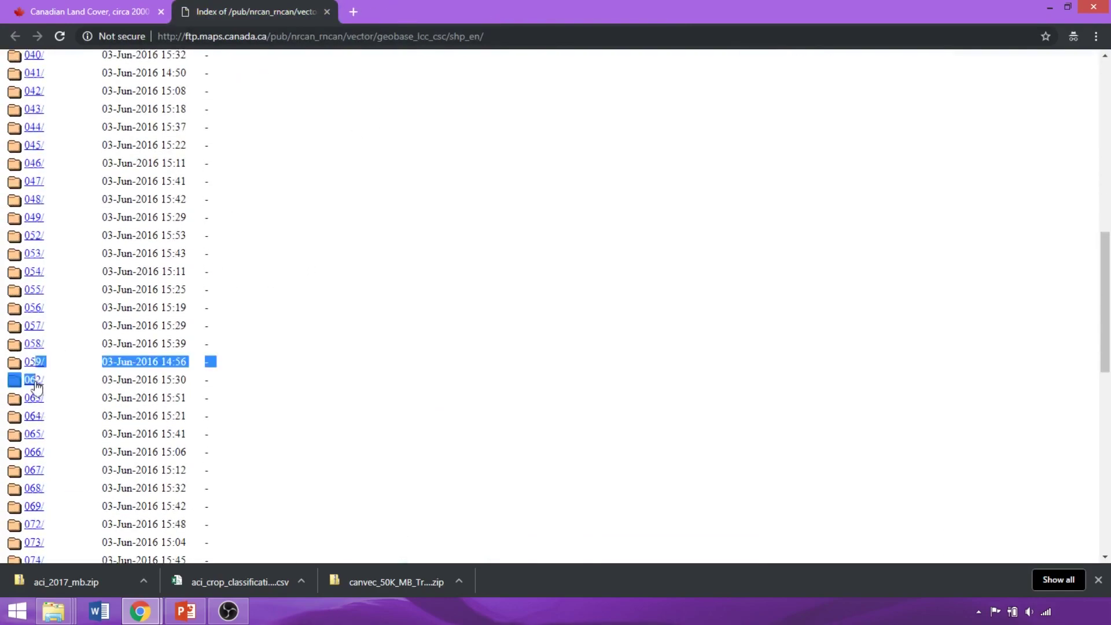
{"action": "left_click", "coordinate": [157, 194]}
{"action": "left_click", "coordinate": [148, 228]}
{"action": "left_click", "coordinate": [141, 245]}
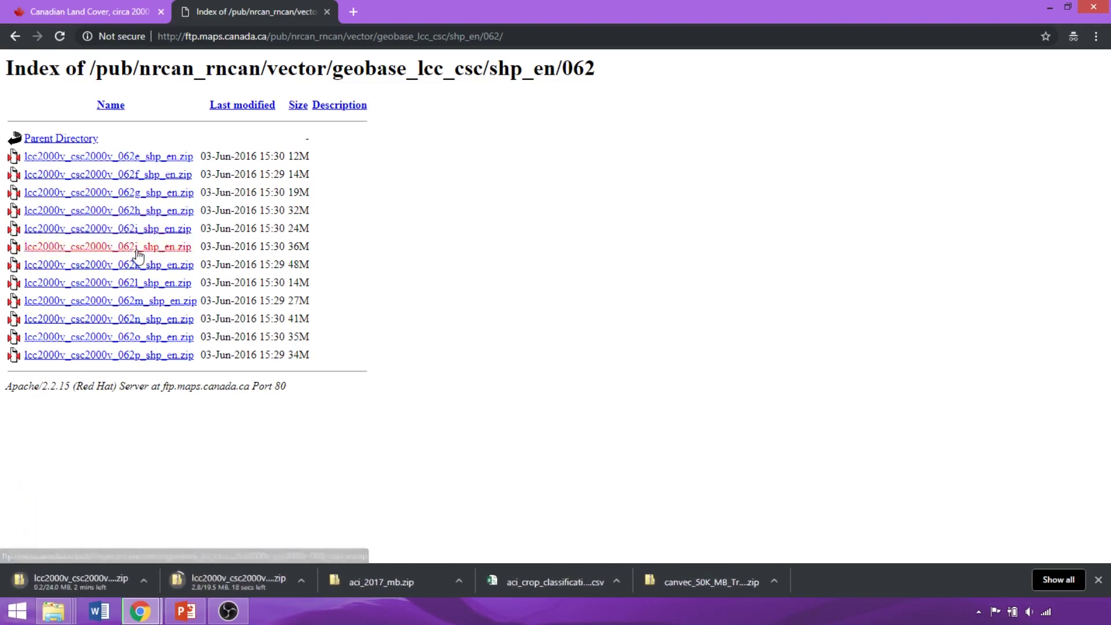
{"action": "left_click", "coordinate": [328, 11]}
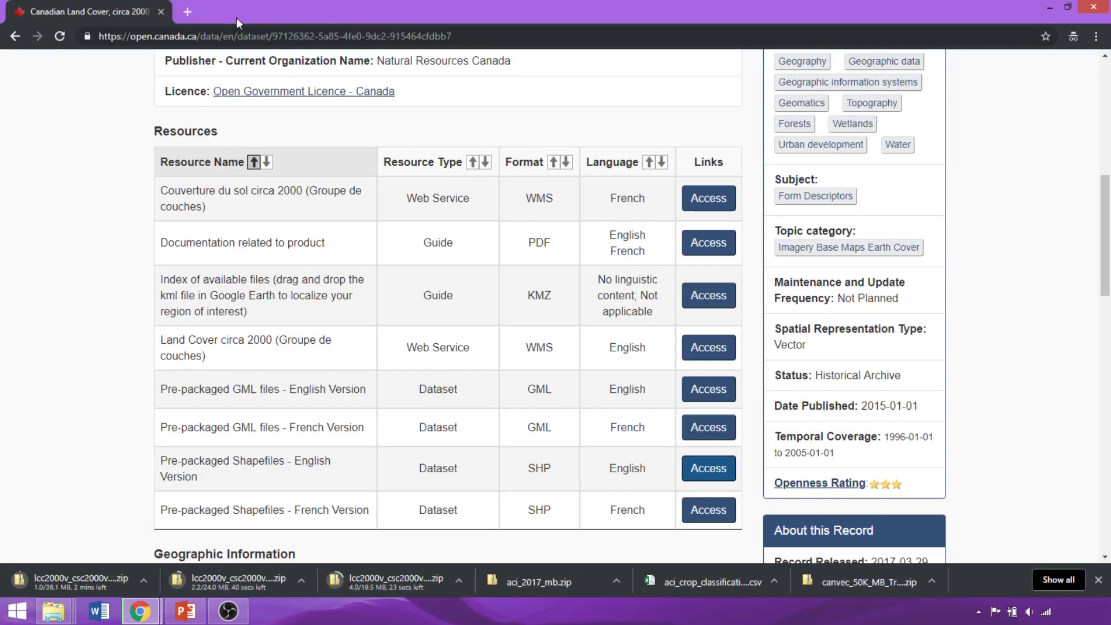
Search 'Statistics Canada Boundary Files' in a new tab and open the Boundary files page, viewing its figure.
{"action": "left_click", "coordinate": [189, 14]}
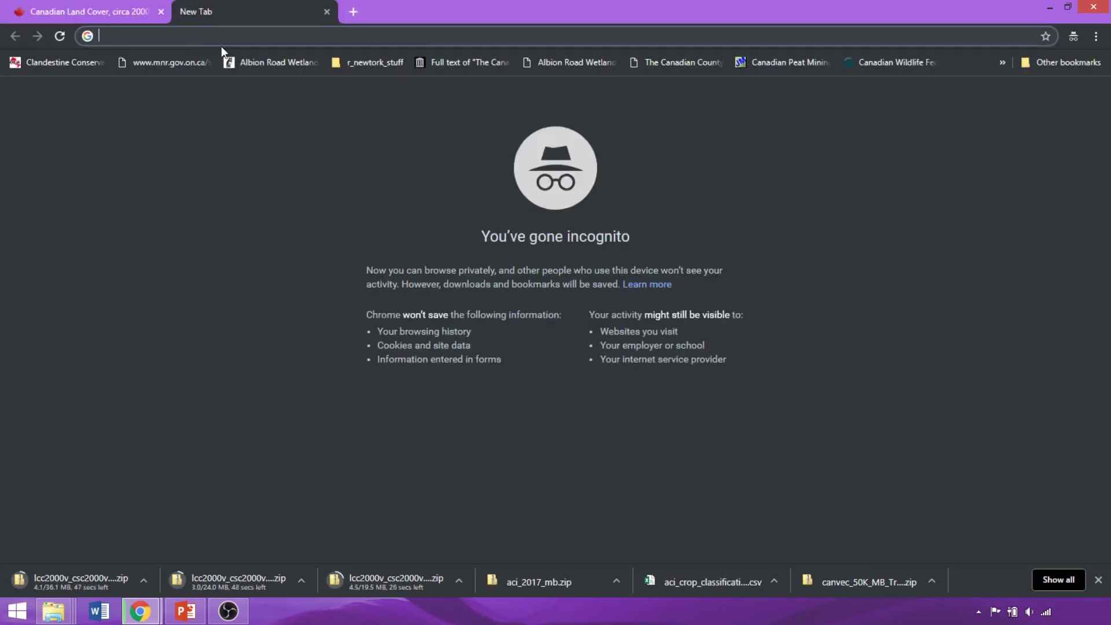
{"action": "type", "text": "Statisti"}
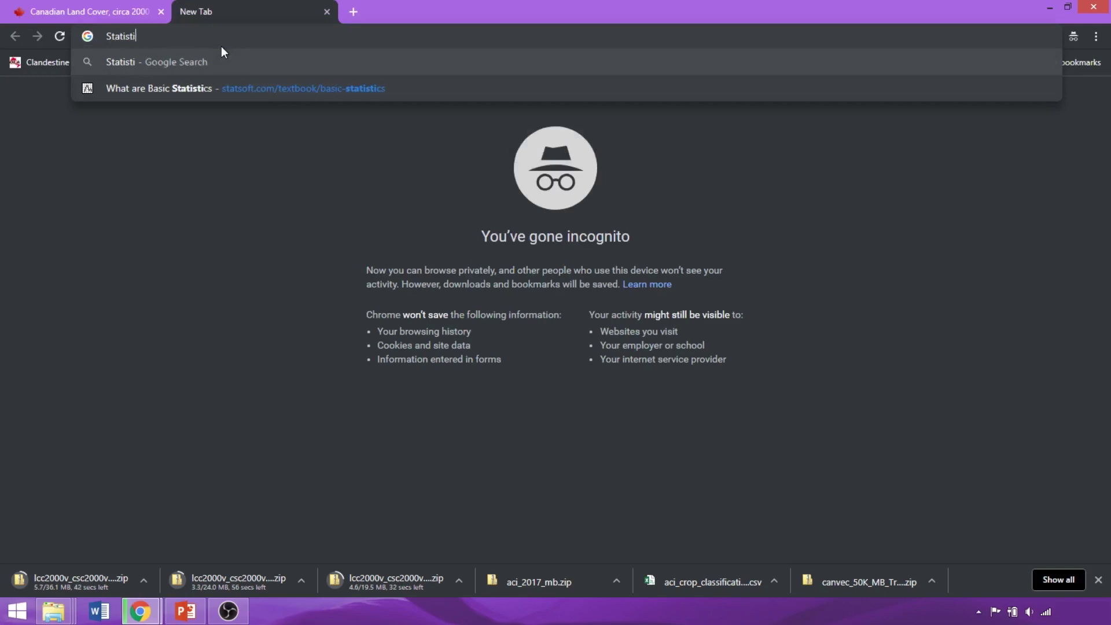
{"action": "type", "text": "cs Canada Boundary Files"}
{"action": "key", "text": "Return"}
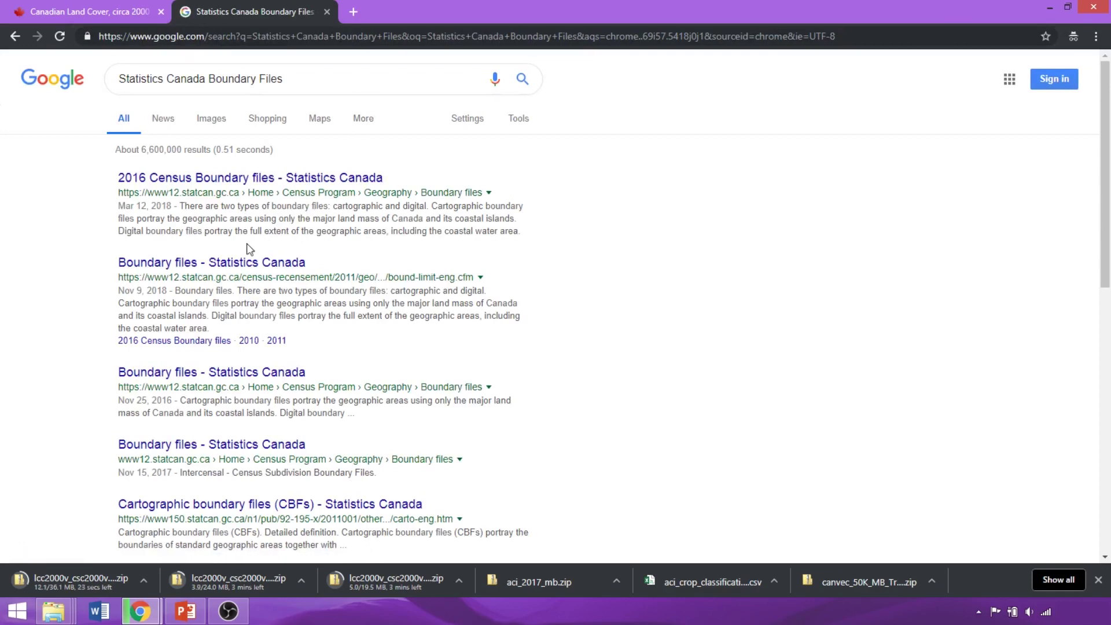
{"action": "left_click", "coordinate": [243, 262]}
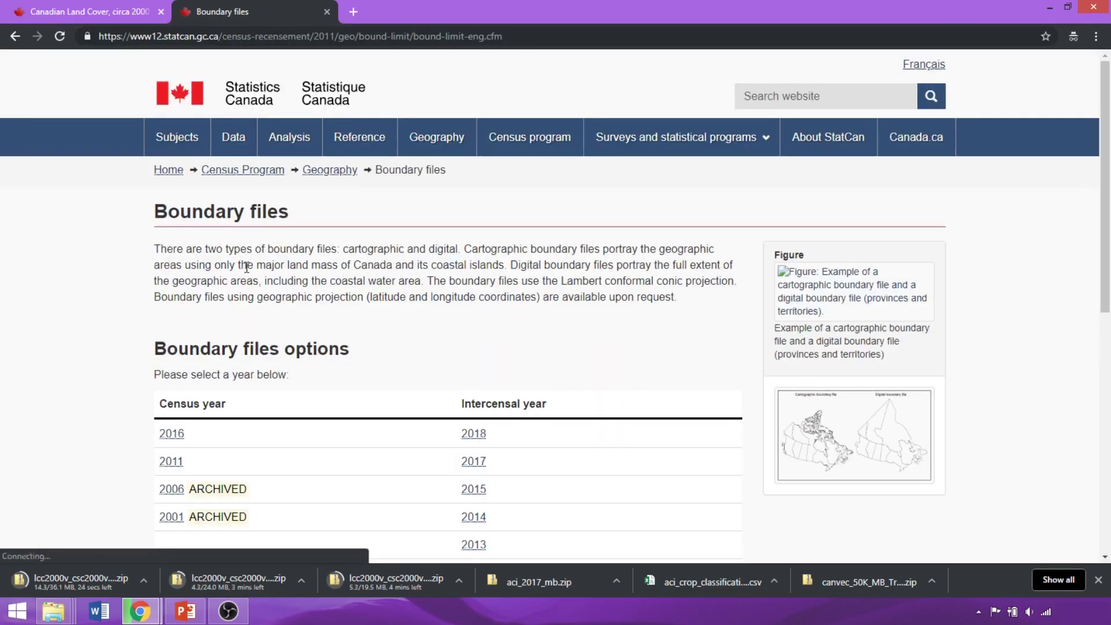
{"action": "left_click", "coordinate": [850, 415]}
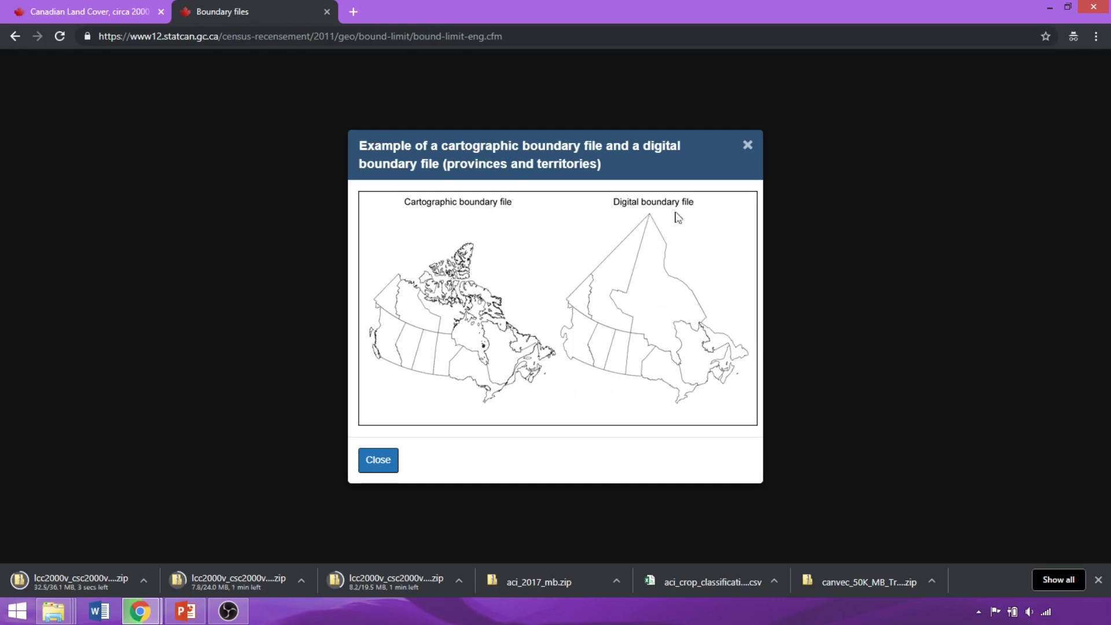
{"action": "left_click", "coordinate": [750, 153]}
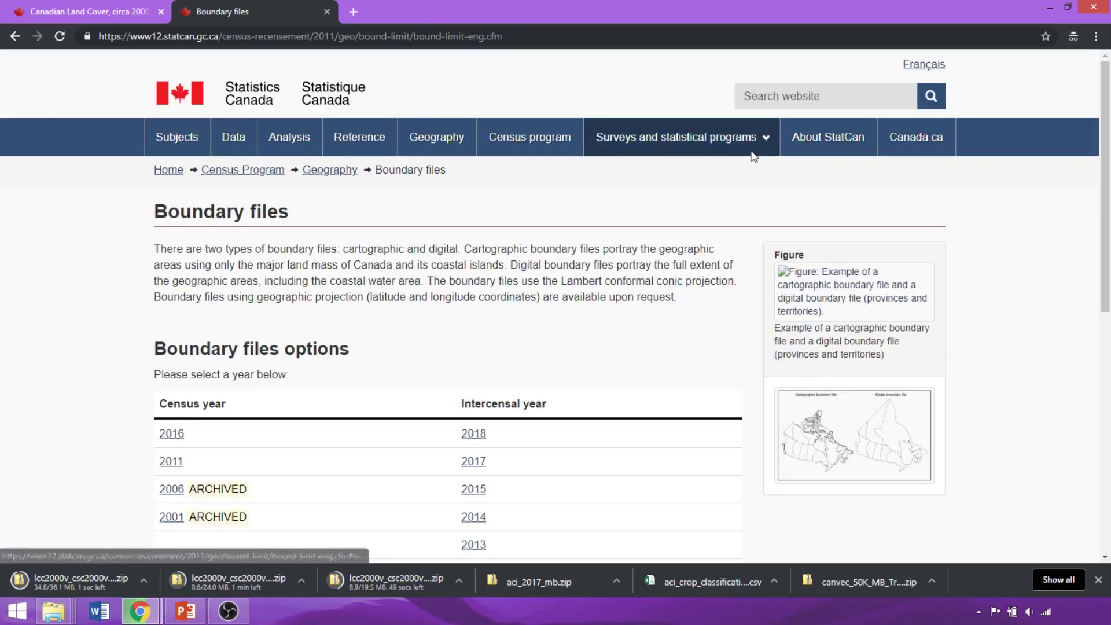
{"action": "scroll", "coordinate": [322, 250], "scroll_direction": "down", "scroll_amount": 2}
Download the 2016 census divisions boundary file lcd_000a16a_e.zip.
{"action": "left_click", "coordinate": [177, 296]}
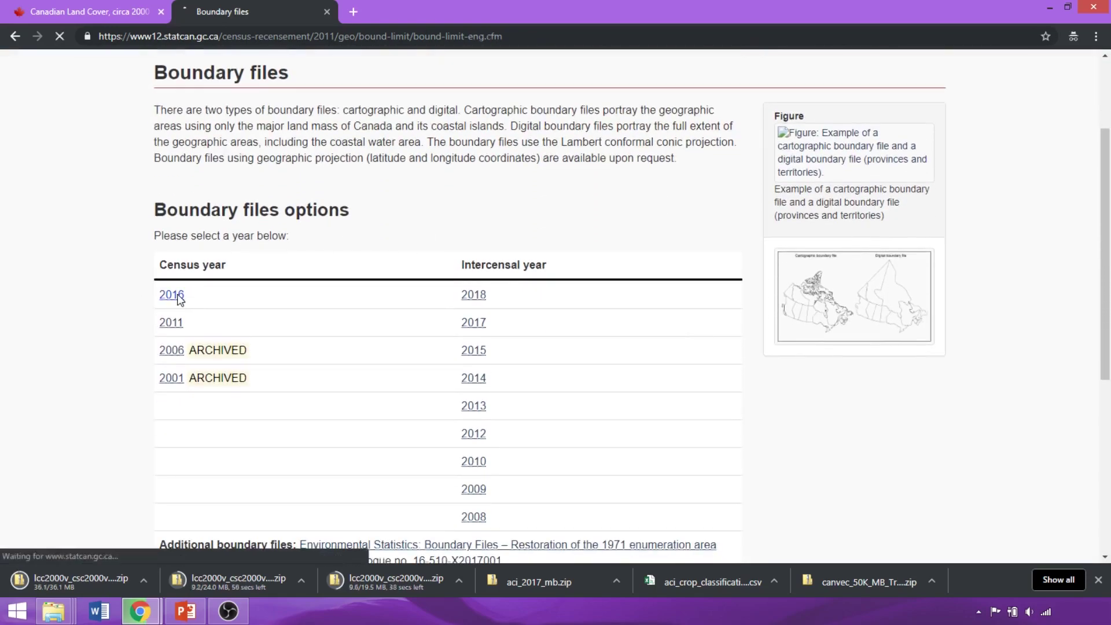
{"action": "scroll", "coordinate": [325, 230], "scroll_direction": "down", "scroll_amount": 7}
{"action": "scroll", "coordinate": [618, 226], "scroll_direction": "down", "scroll_amount": 2}
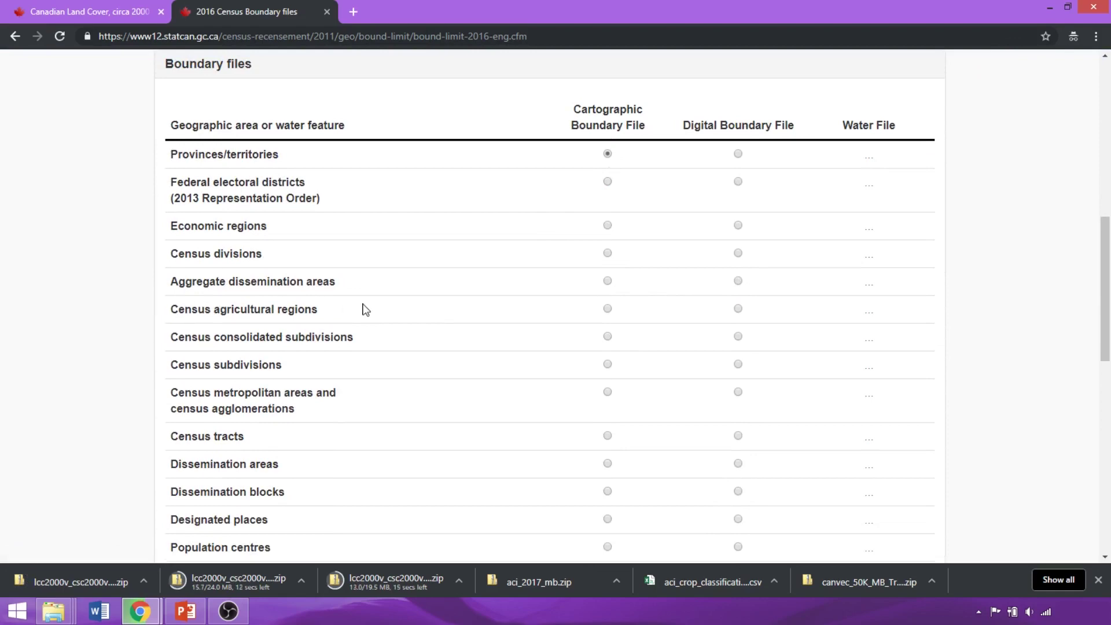
{"action": "left_click", "coordinate": [738, 253]}
{"action": "scroll", "coordinate": [654, 317], "scroll_direction": "down", "scroll_amount": 8}
{"action": "left_click", "coordinate": [587, 343]}
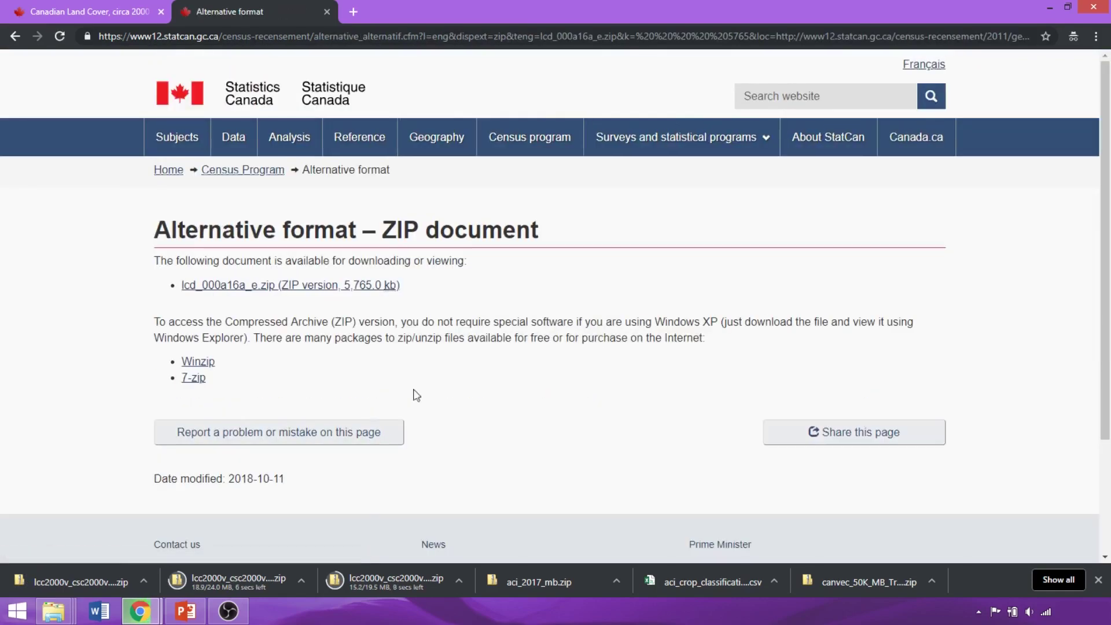
{"action": "left_click", "coordinate": [269, 289]}
Download the 2016 census subdivisions boundary file lcsd000b16a_e.zip.
{"action": "left_click", "coordinate": [13, 36]}
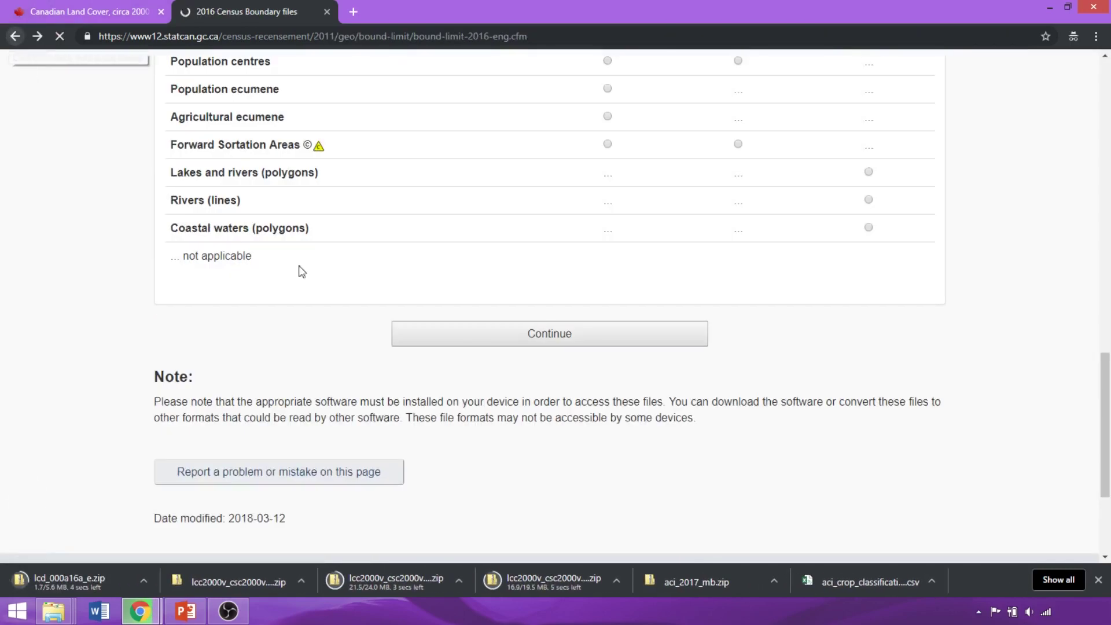
{"action": "scroll", "coordinate": [516, 282], "scroll_direction": "up", "scroll_amount": 5}
{"action": "scroll", "coordinate": [516, 286], "scroll_direction": "up", "scroll_amount": 2}
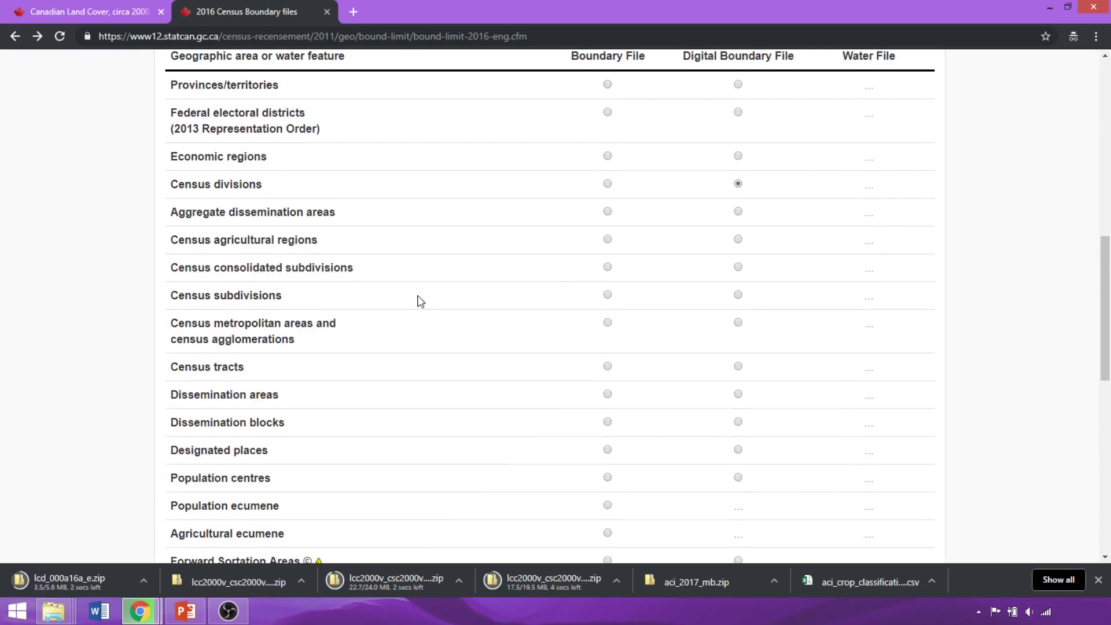
{"action": "scroll", "coordinate": [610, 316], "scroll_direction": "down", "scroll_amount": 8}
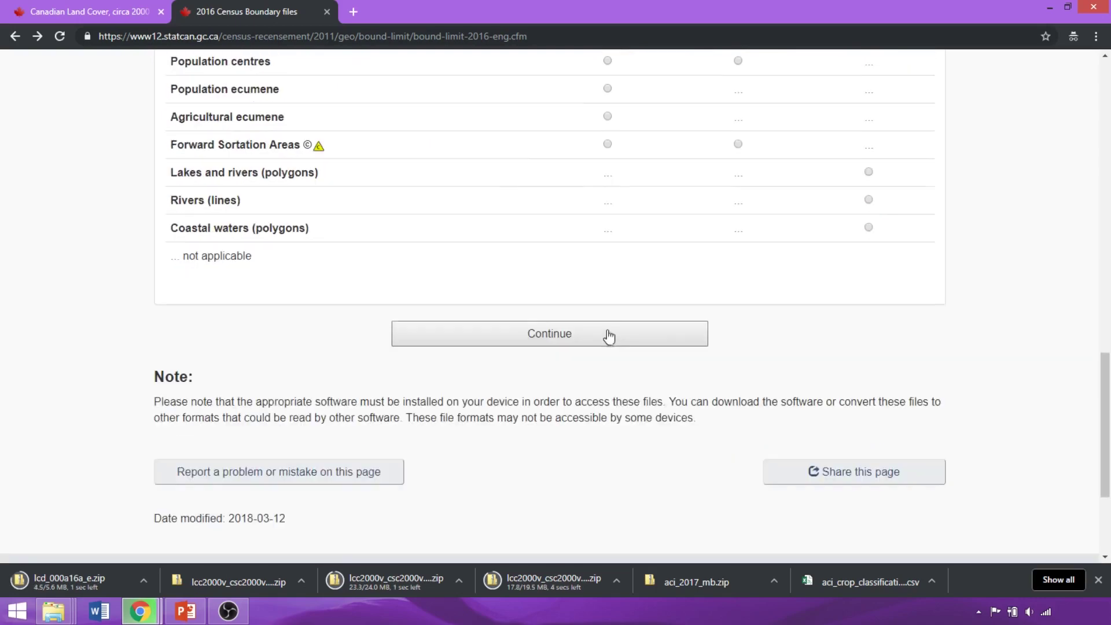
{"action": "left_click", "coordinate": [585, 340]}
{"action": "left_click", "coordinate": [362, 286]}
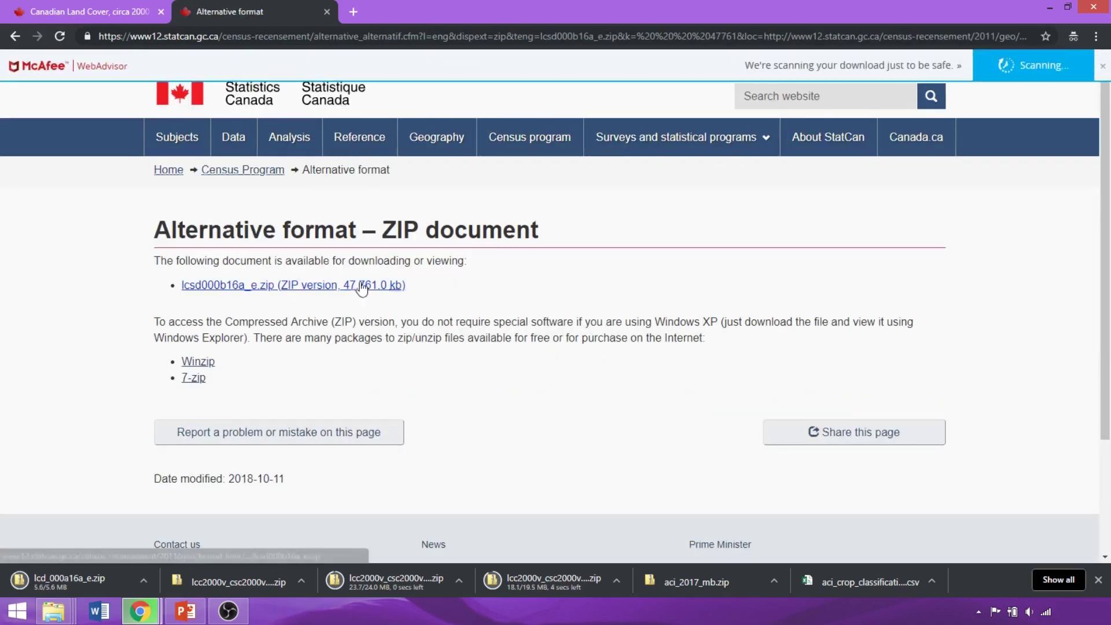
Pick the rivers lines water file option, then go to the Statistics Canada data catalogue.
{"action": "left_click", "coordinate": [15, 36]}
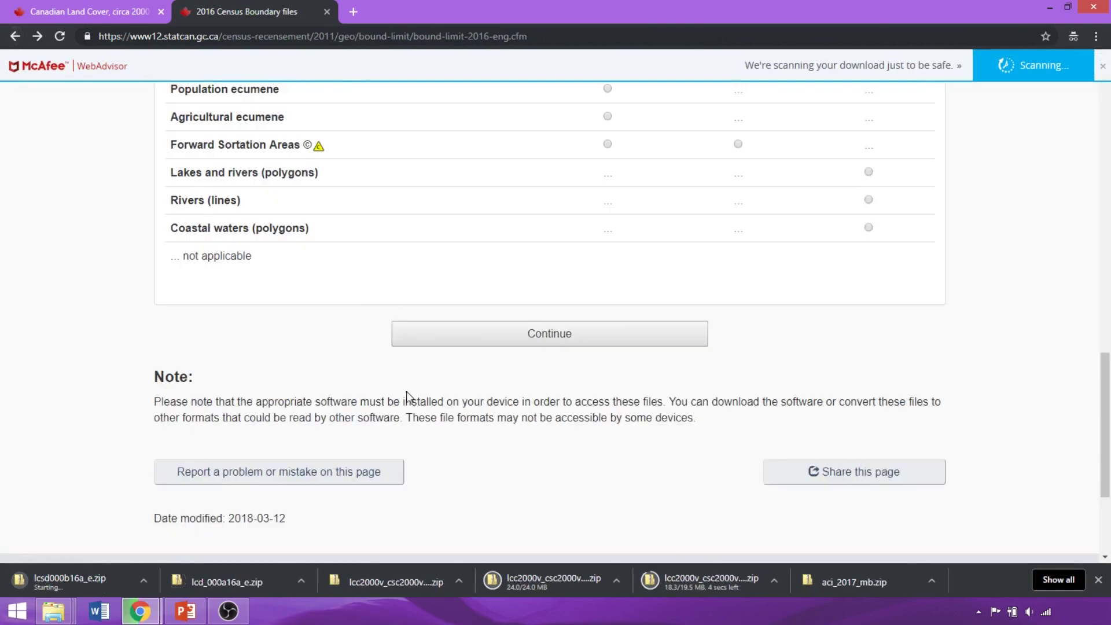
{"action": "scroll", "coordinate": [538, 412], "scroll_direction": "up", "scroll_amount": 5}
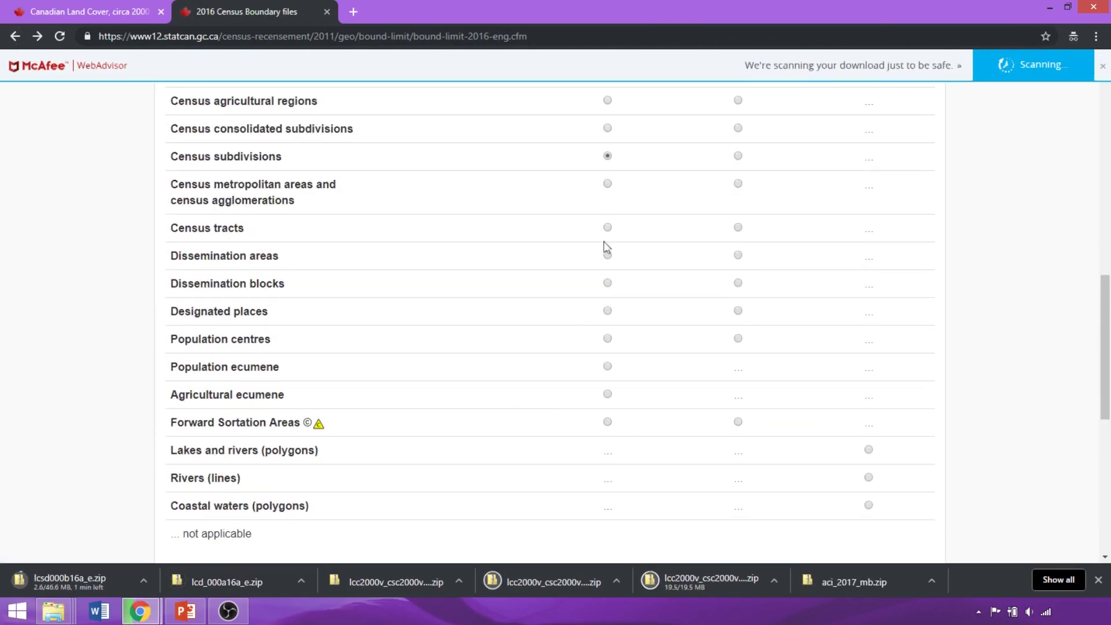
{"action": "scroll", "coordinate": [657, 374], "scroll_direction": "down", "scroll_amount": 2}
{"action": "left_click", "coordinate": [869, 311]}
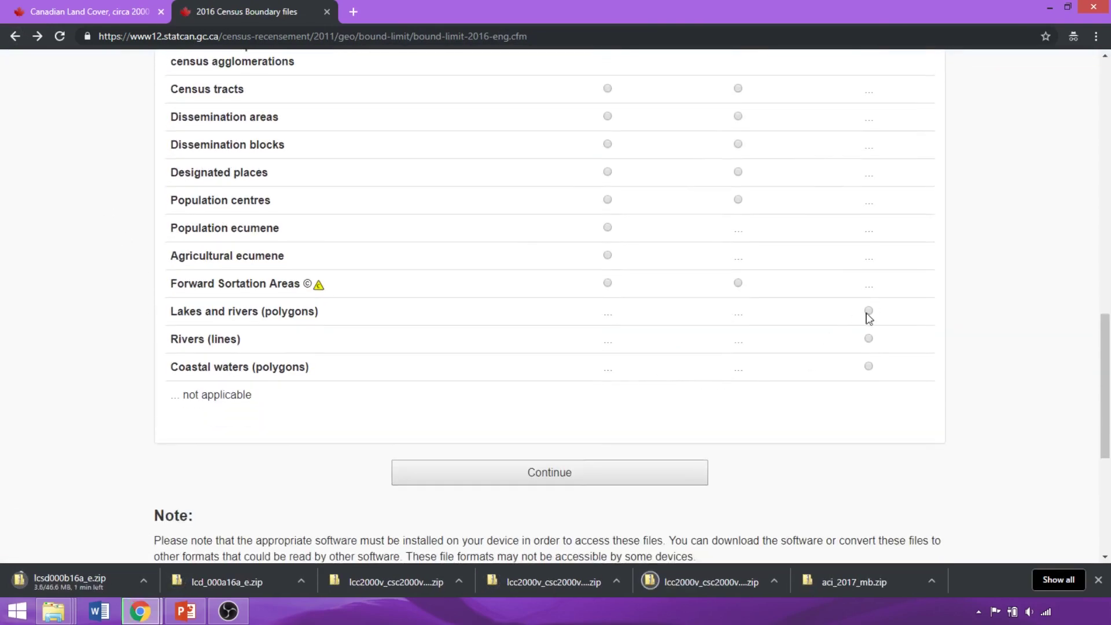
{"action": "left_click", "coordinate": [868, 338]}
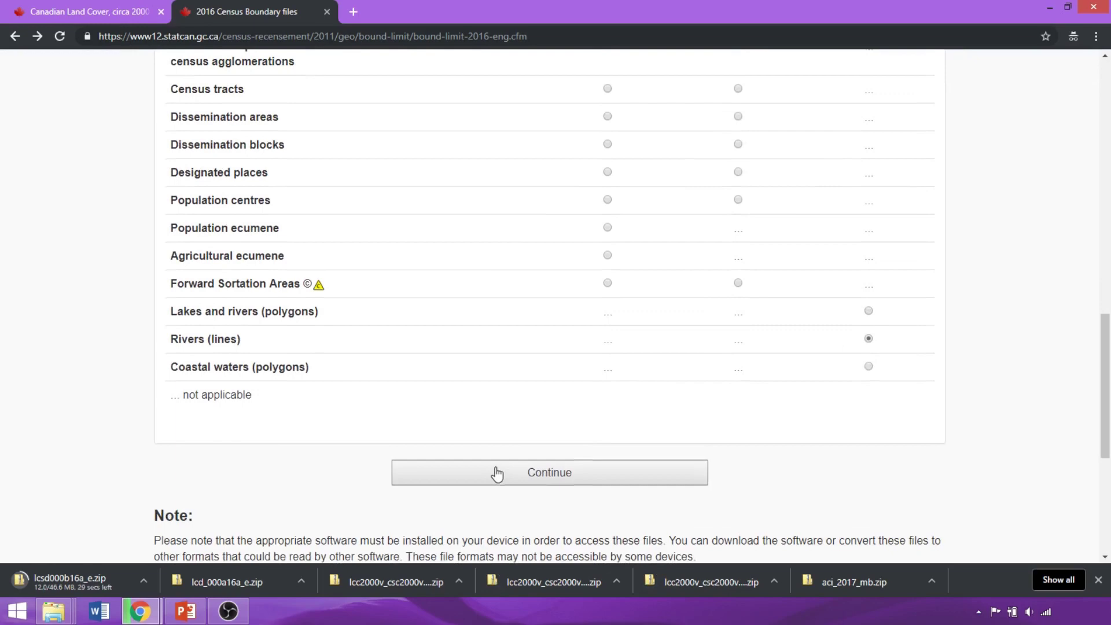
{"action": "scroll", "coordinate": [497, 474], "scroll_direction": "up", "scroll_amount": 20}
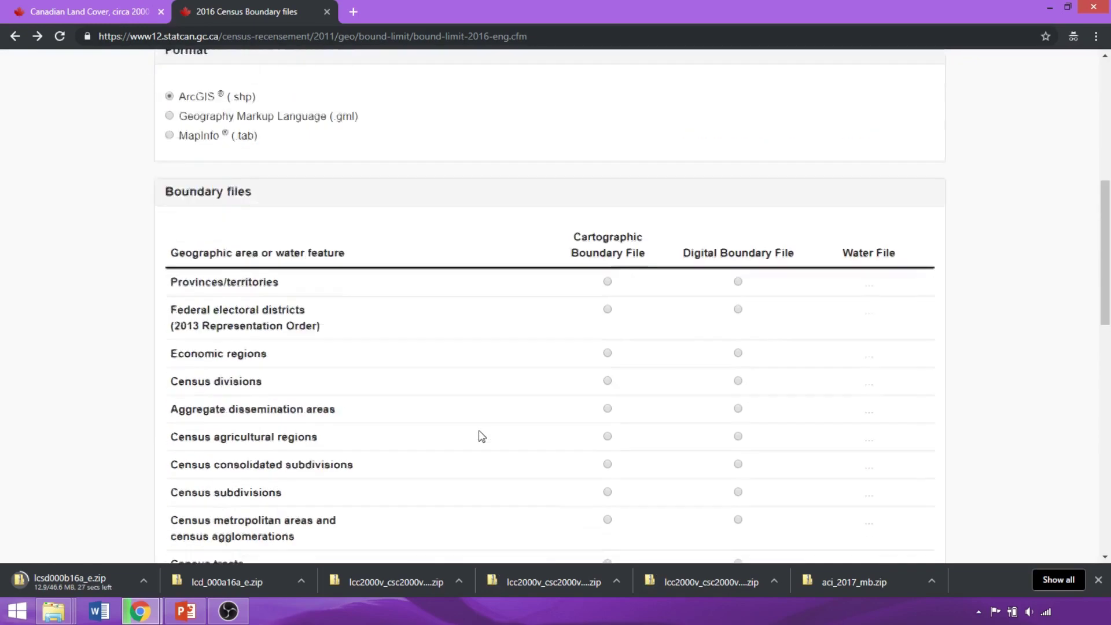
{"action": "left_click", "coordinate": [225, 140]}
Search the data for 'High' and reach the Highlight Tables' complete geographic-level downloads.
{"action": "scroll", "coordinate": [223, 136], "scroll_direction": "down", "scroll_amount": 2}
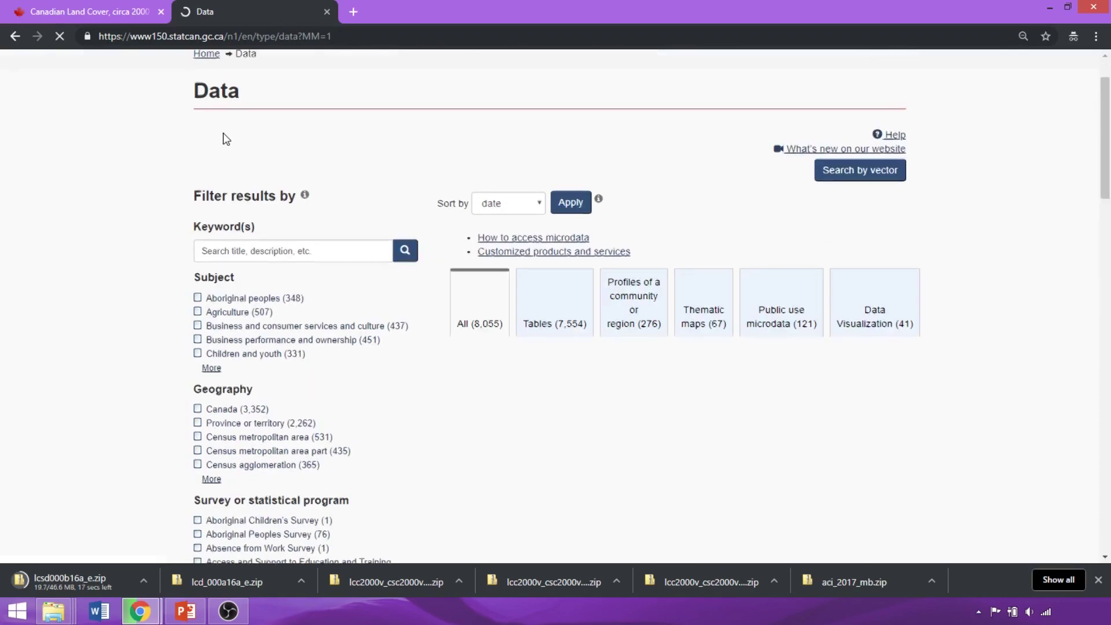
{"action": "left_click", "coordinate": [223, 183]}
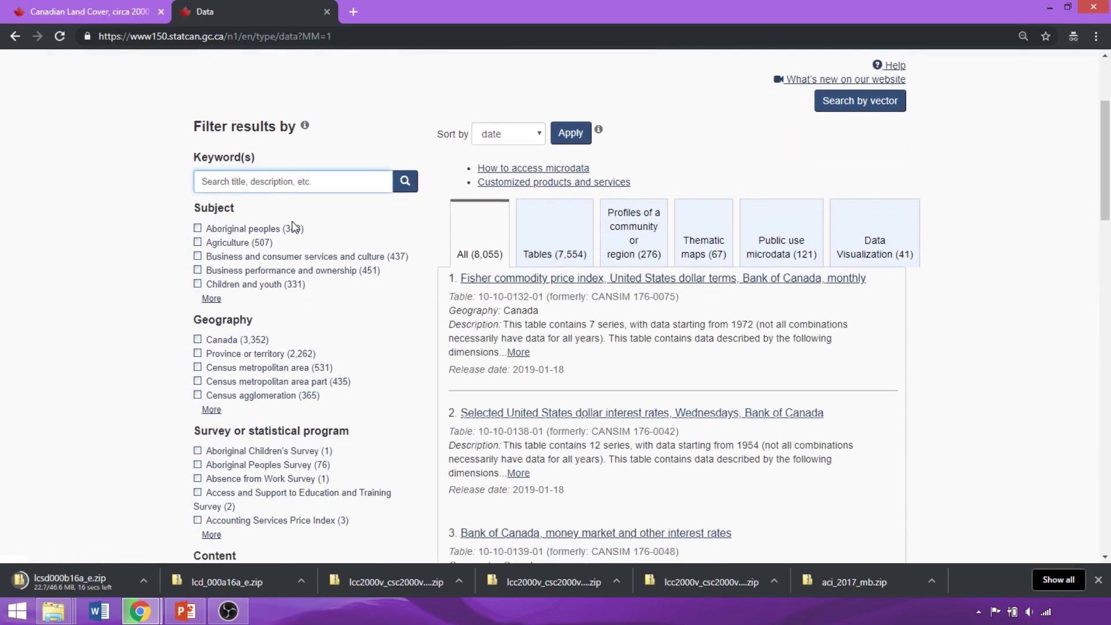
{"action": "type", "text": "Highlight"}
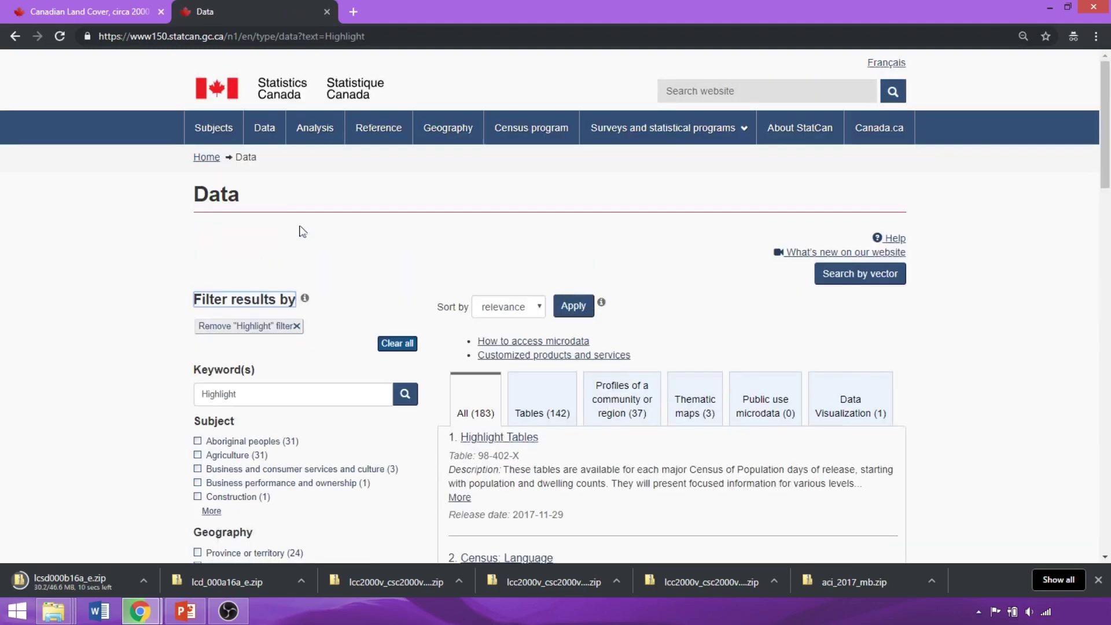
{"action": "left_click", "coordinate": [526, 442]}
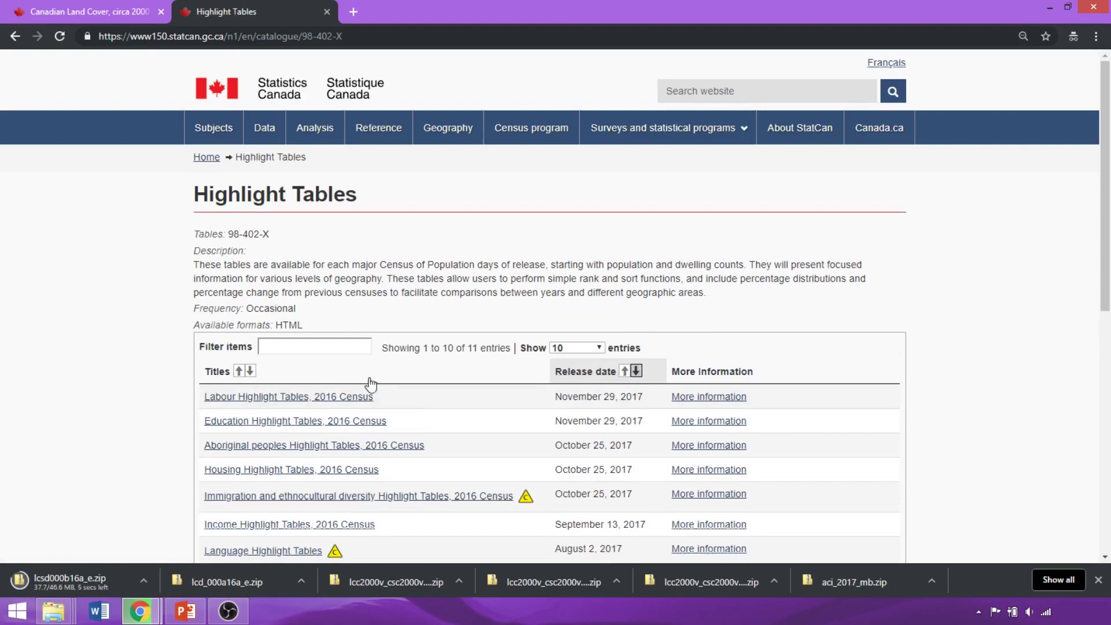
{"action": "scroll", "coordinate": [371, 384], "scroll_direction": "down", "scroll_amount": 3}
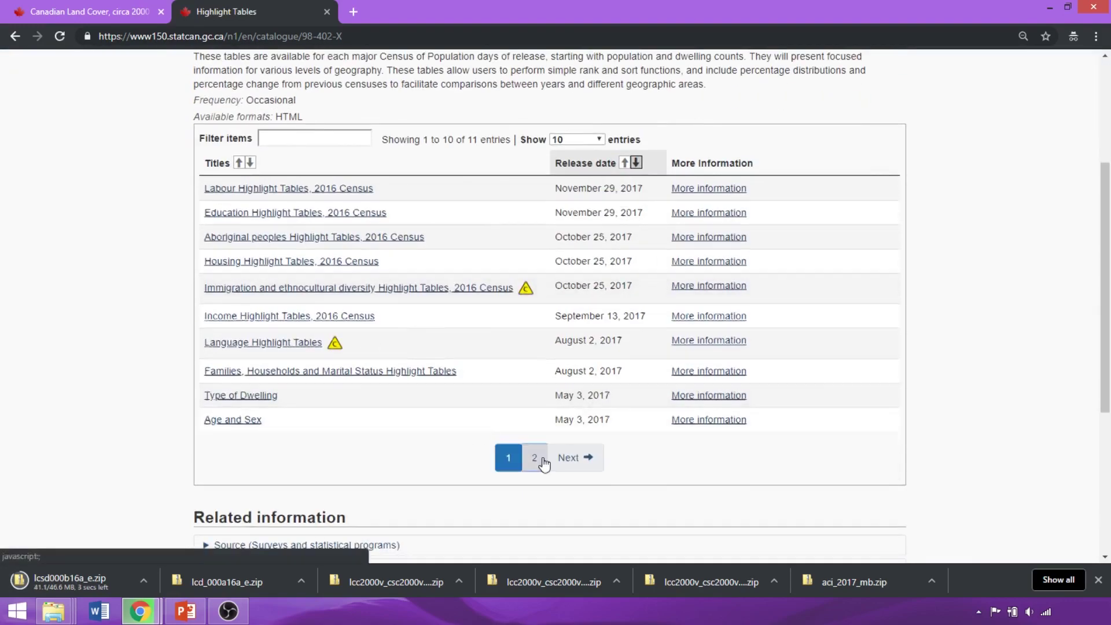
{"action": "left_click", "coordinate": [543, 459]}
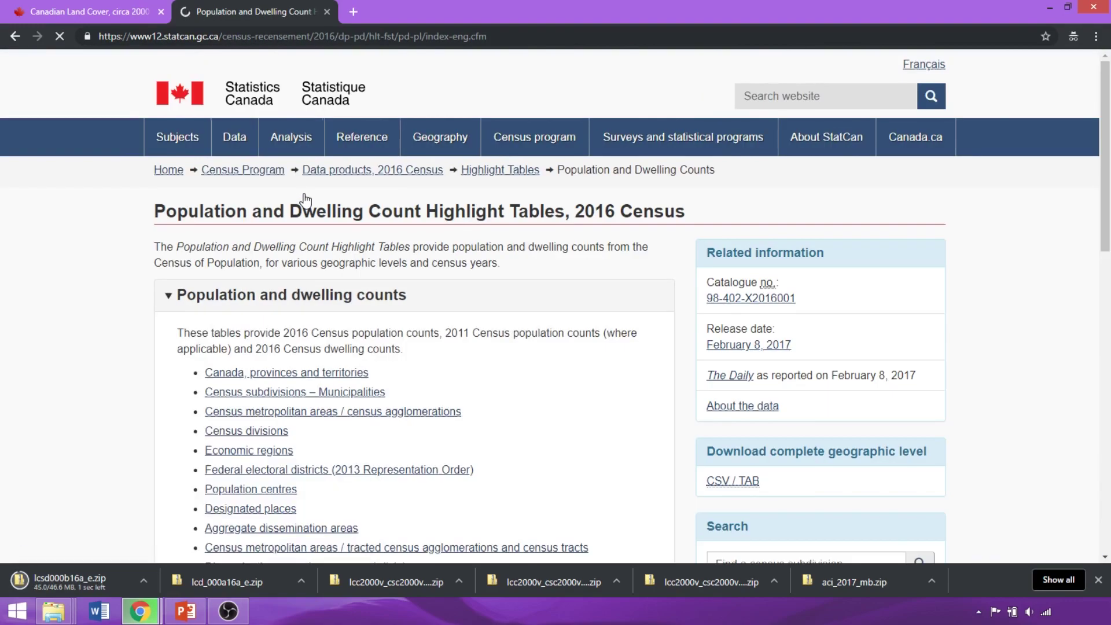
{"action": "scroll", "coordinate": [300, 262], "scroll_direction": "down", "scroll_amount": 2}
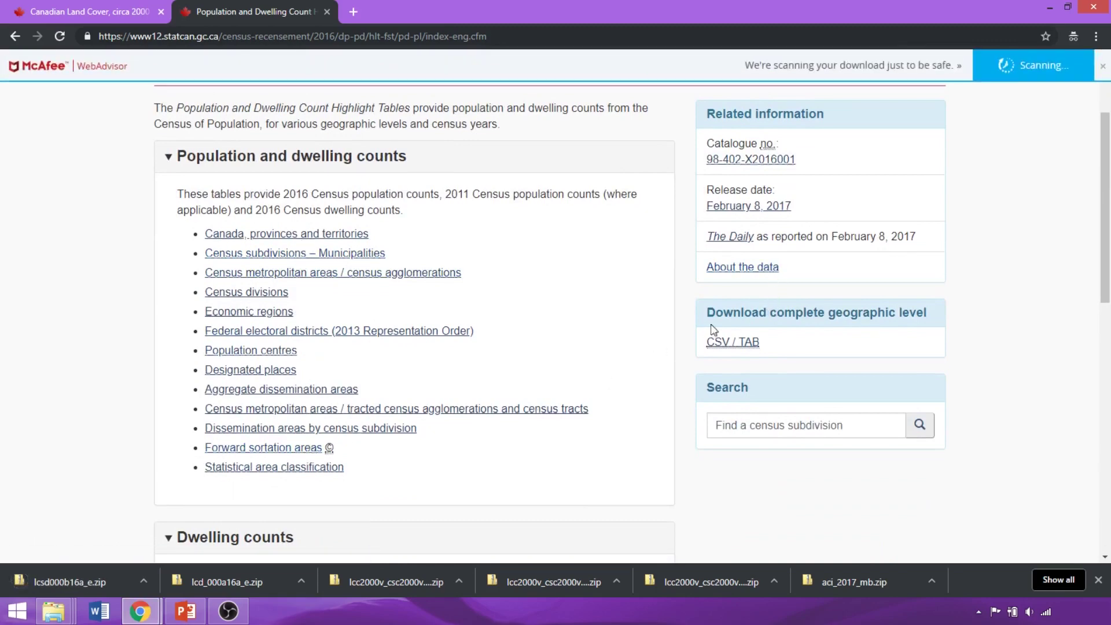
{"action": "left_click", "coordinate": [735, 344]}
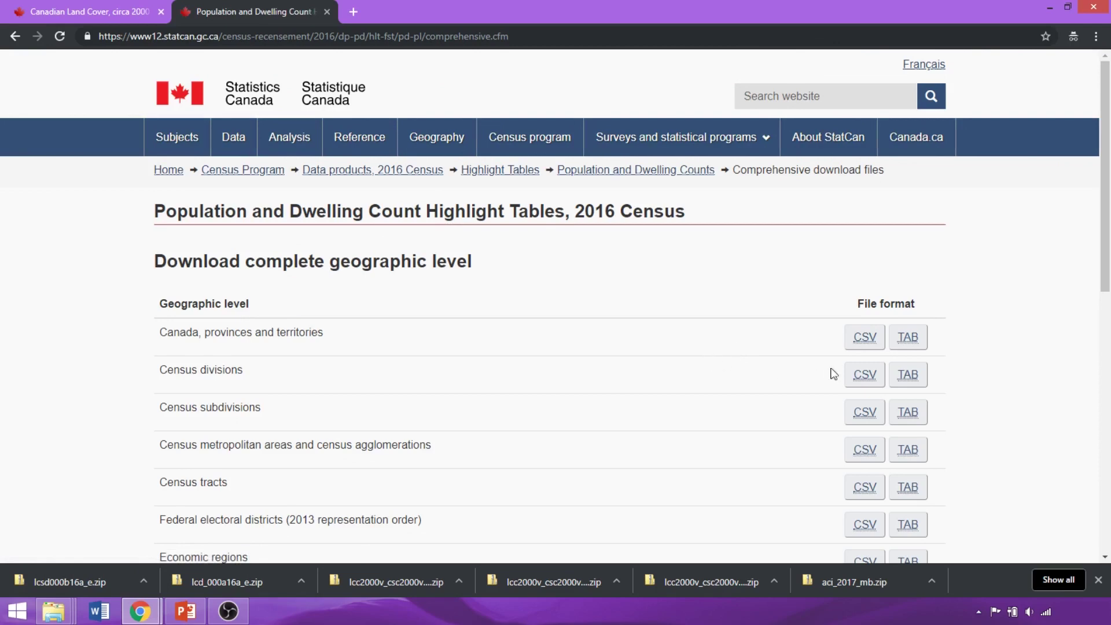
Download the population CSVs for census divisions, census subdivisions and census tracts.
{"action": "left_click", "coordinate": [864, 375]}
{"action": "left_click", "coordinate": [860, 413]}
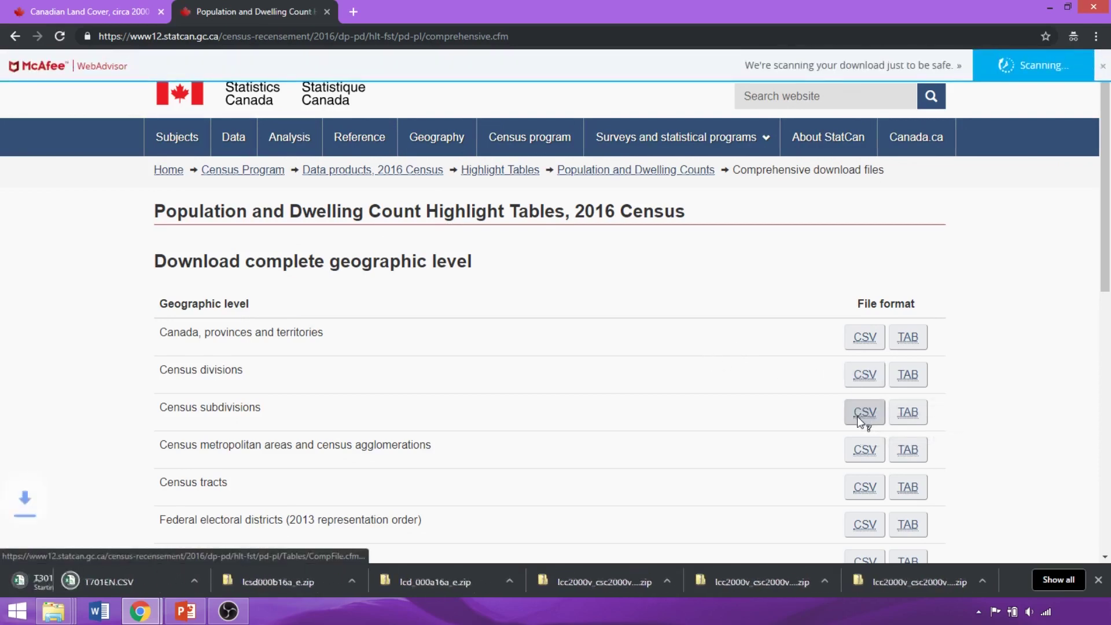
{"action": "scroll", "coordinate": [860, 415], "scroll_direction": "down", "scroll_amount": 2}
{"action": "left_click", "coordinate": [862, 350]}
{"action": "scroll", "coordinate": [496, 275], "scroll_direction": "up", "scroll_amount": 3}
Filter the data catalogue to Agriculture, search 'Farm Capital', and open the Farms classified by total farm capital table.
{"action": "left_click", "coordinate": [243, 139]}
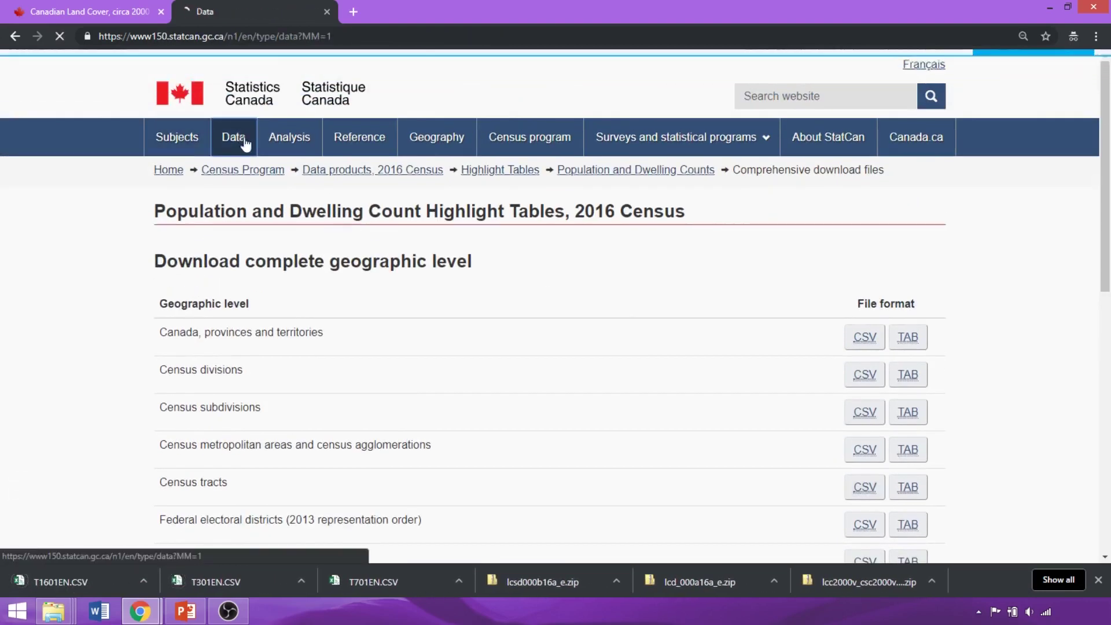
{"action": "scroll", "coordinate": [241, 194], "scroll_direction": "down", "scroll_amount": 4}
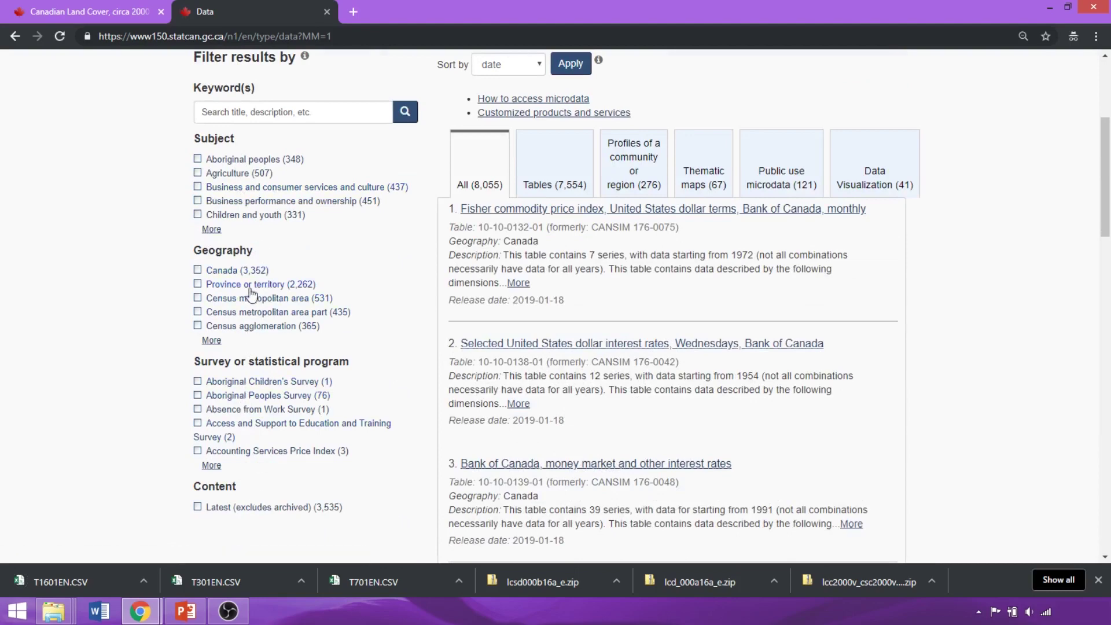
{"action": "left_click", "coordinate": [197, 172]}
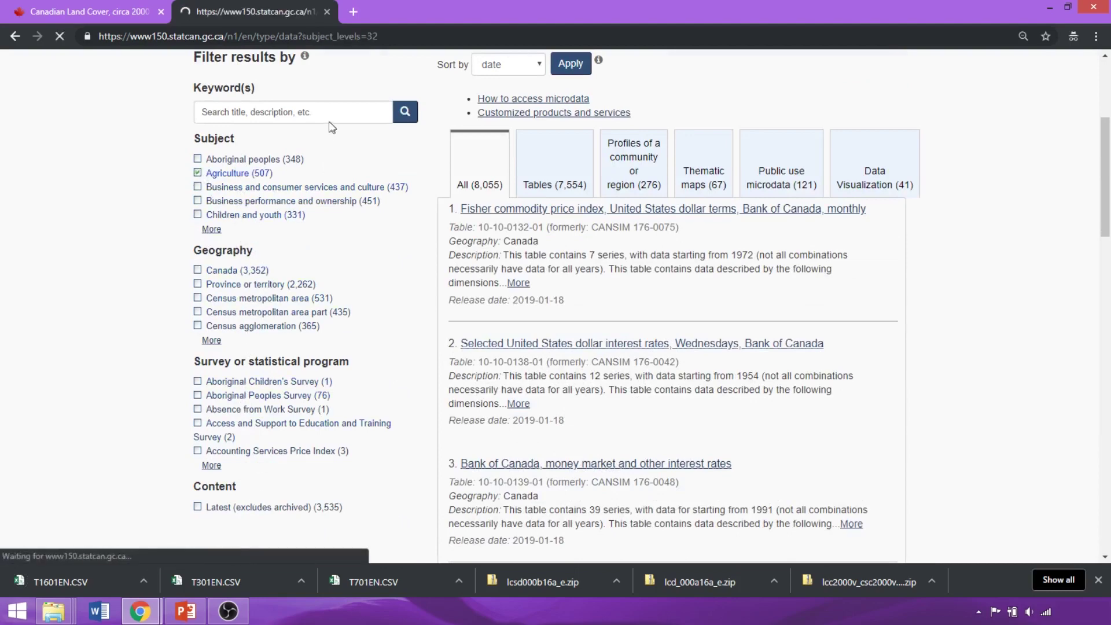
{"action": "left_click", "coordinate": [294, 324]}
{"action": "type", "text": "Farm Capital"}
{"action": "key", "text": "Return"}
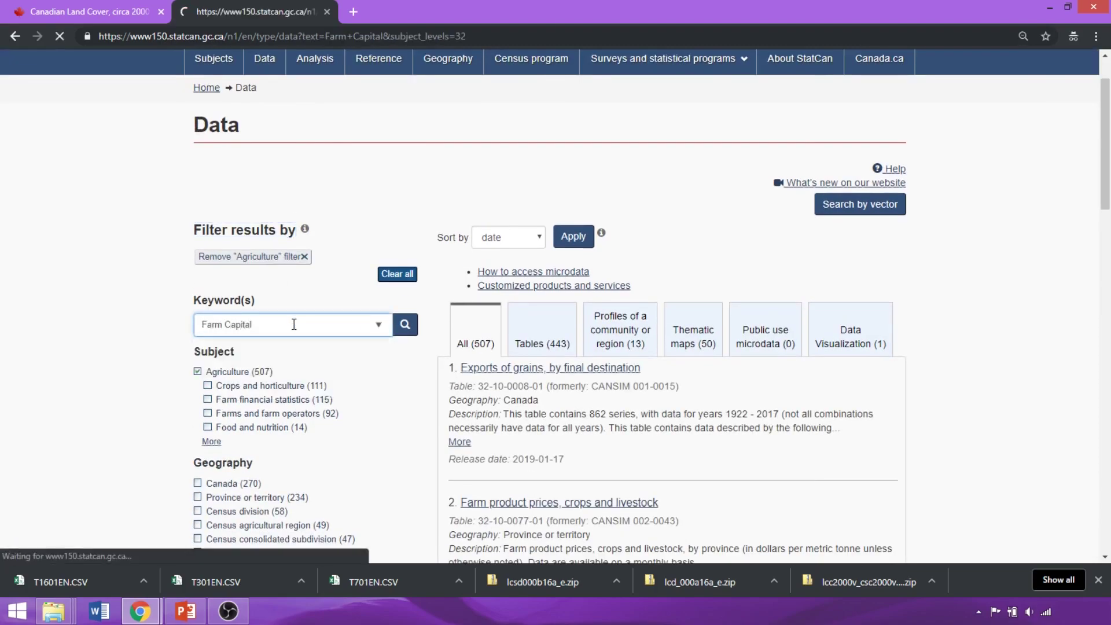
{"action": "scroll", "coordinate": [868, 375], "scroll_direction": "down", "scroll_amount": 2}
{"action": "scroll", "coordinate": [862, 373], "scroll_direction": "down", "scroll_amount": 12}
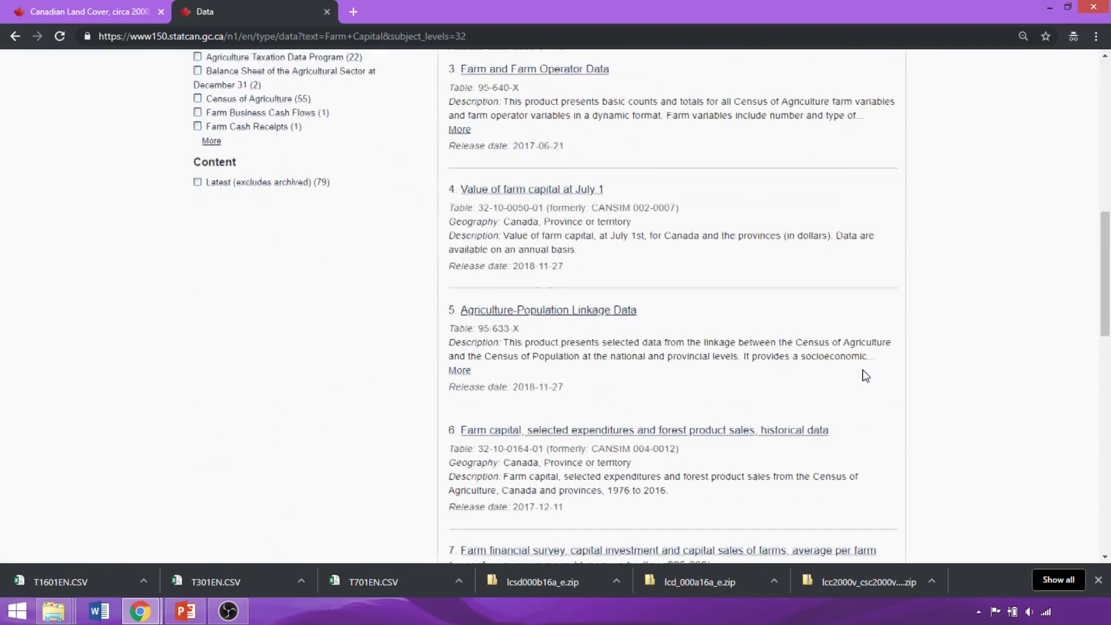
{"action": "left_click", "coordinate": [630, 427]}
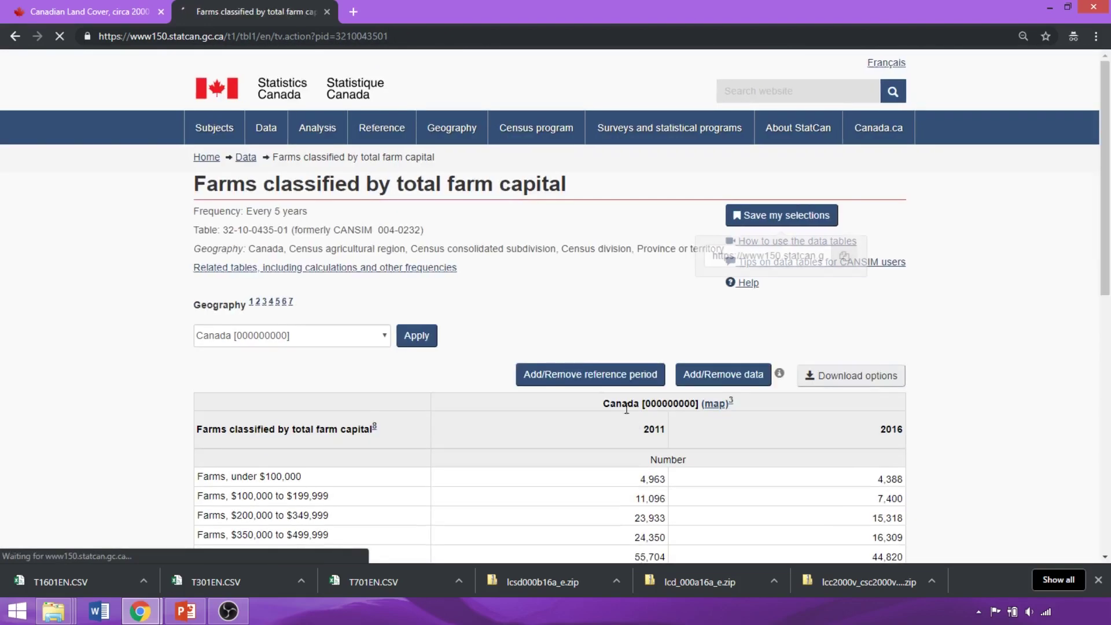
Open the table's customization and expand the geography tree down to Division No. 1.
{"action": "scroll", "coordinate": [600, 402], "scroll_direction": "down", "scroll_amount": 4}
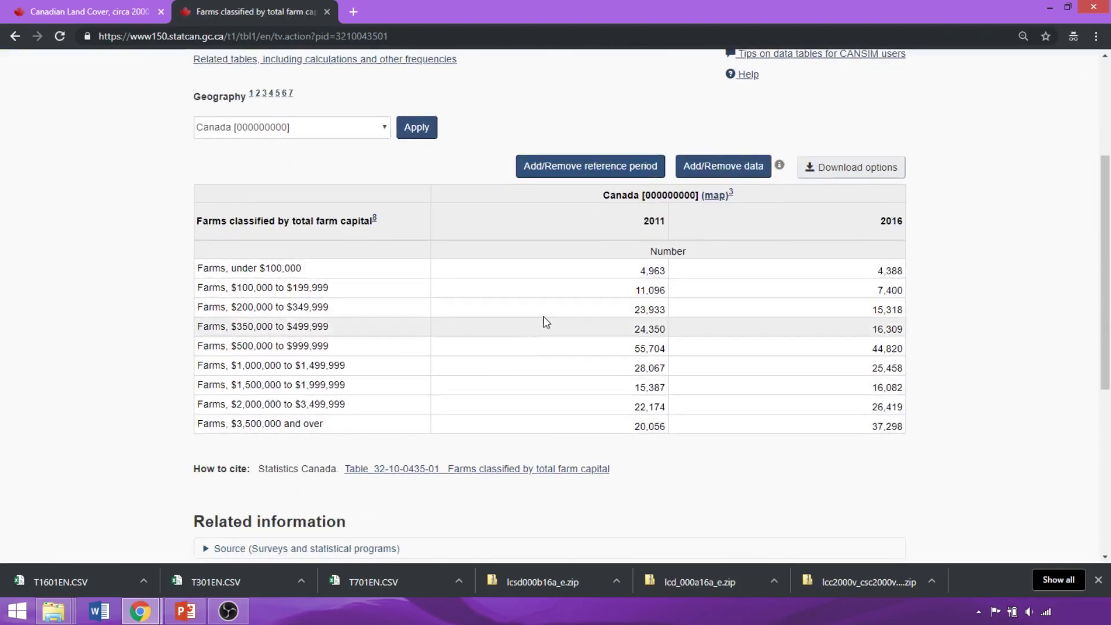
{"action": "left_click", "coordinate": [715, 169]}
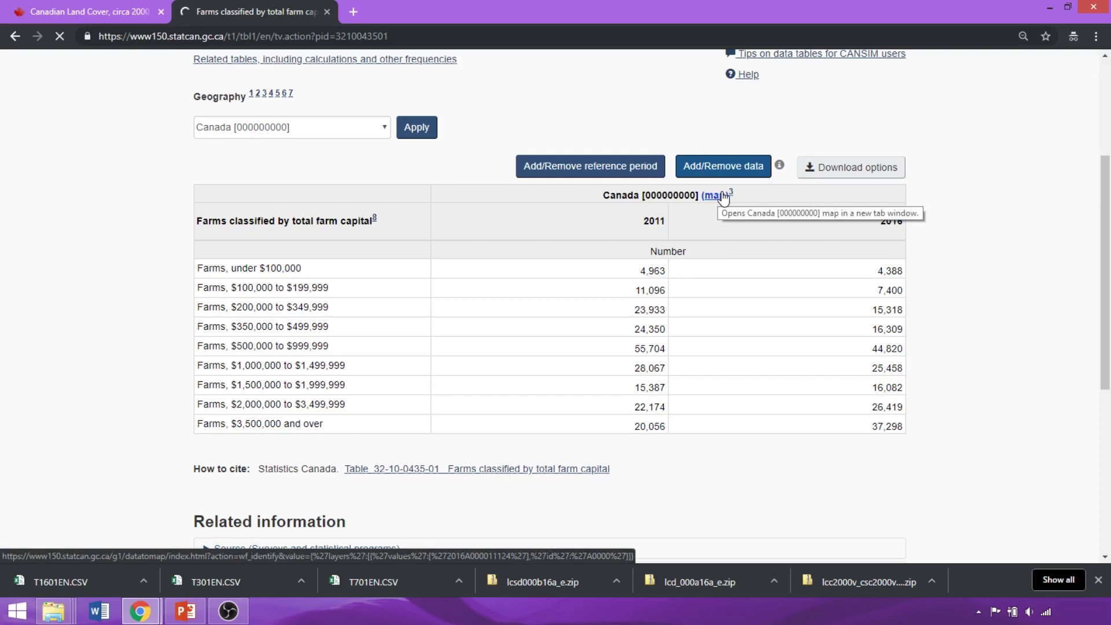
{"action": "scroll", "coordinate": [374, 276], "scroll_direction": "down", "scroll_amount": 2}
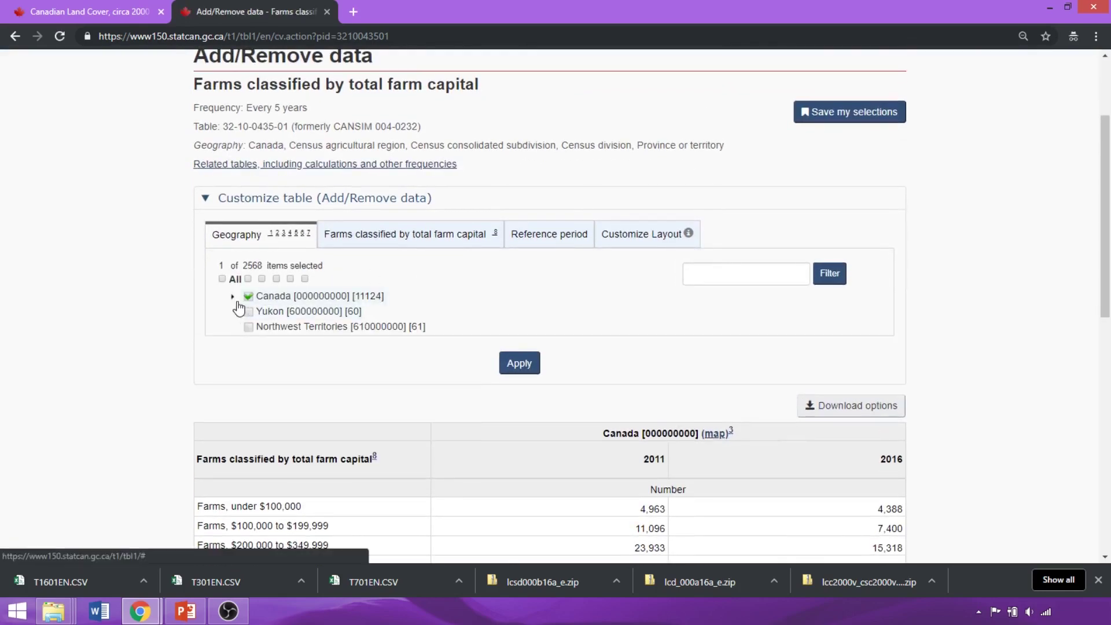
{"action": "left_click", "coordinate": [236, 301]}
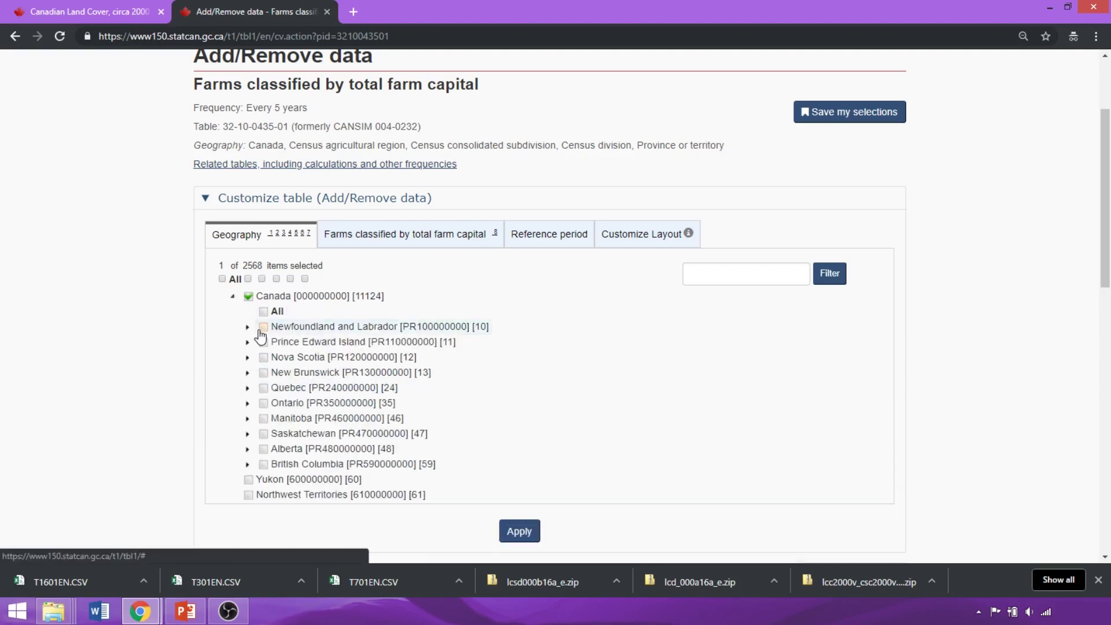
{"action": "left_click", "coordinate": [247, 327]}
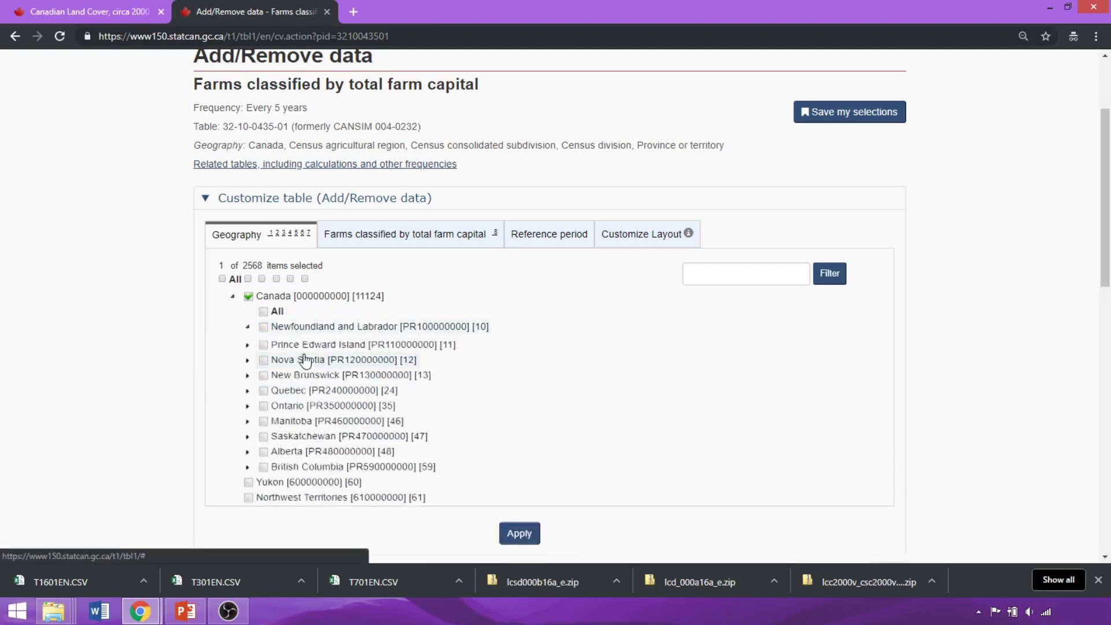
{"action": "left_click", "coordinate": [262, 358]}
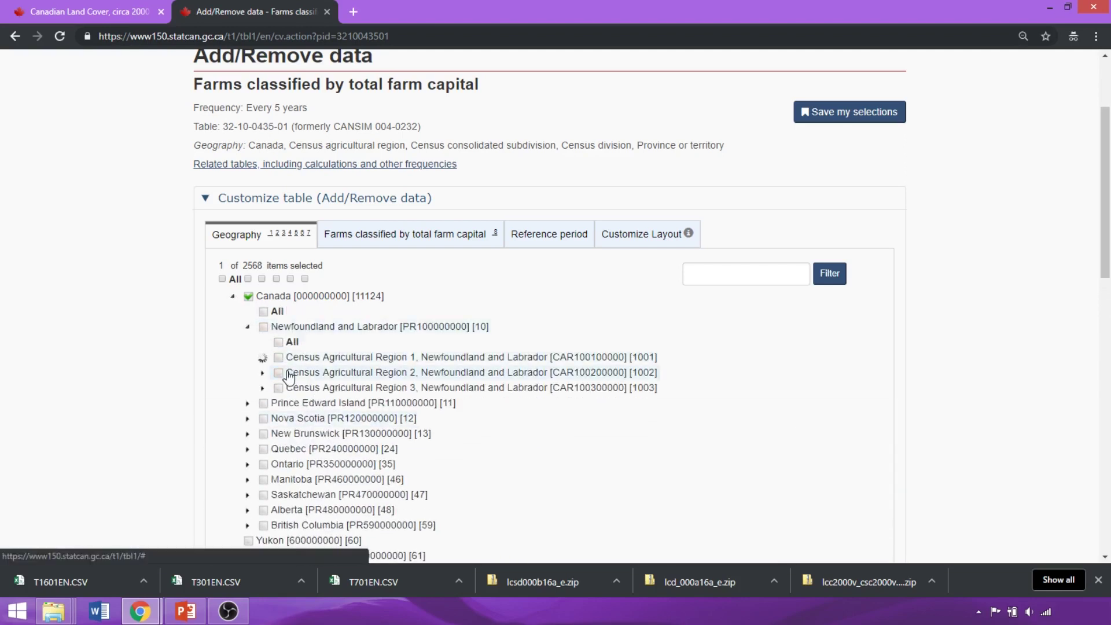
{"action": "left_click", "coordinate": [277, 388]}
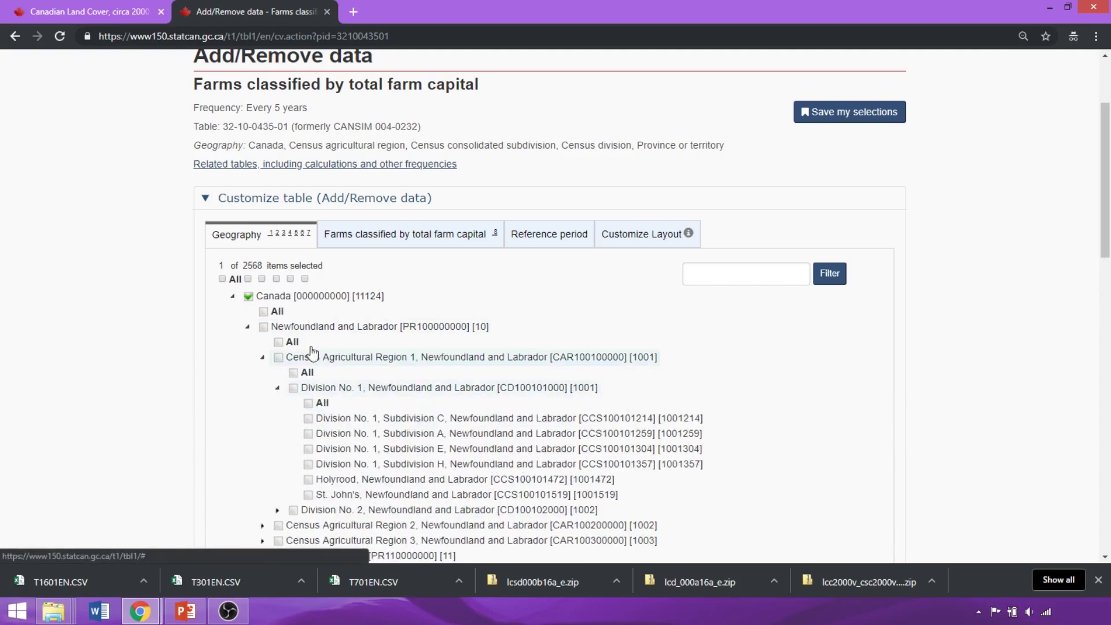
Select all census agricultural regions as the geography and review the farm capital categories.
{"action": "left_click", "coordinate": [305, 279]}
{"action": "left_click", "coordinate": [305, 279]}
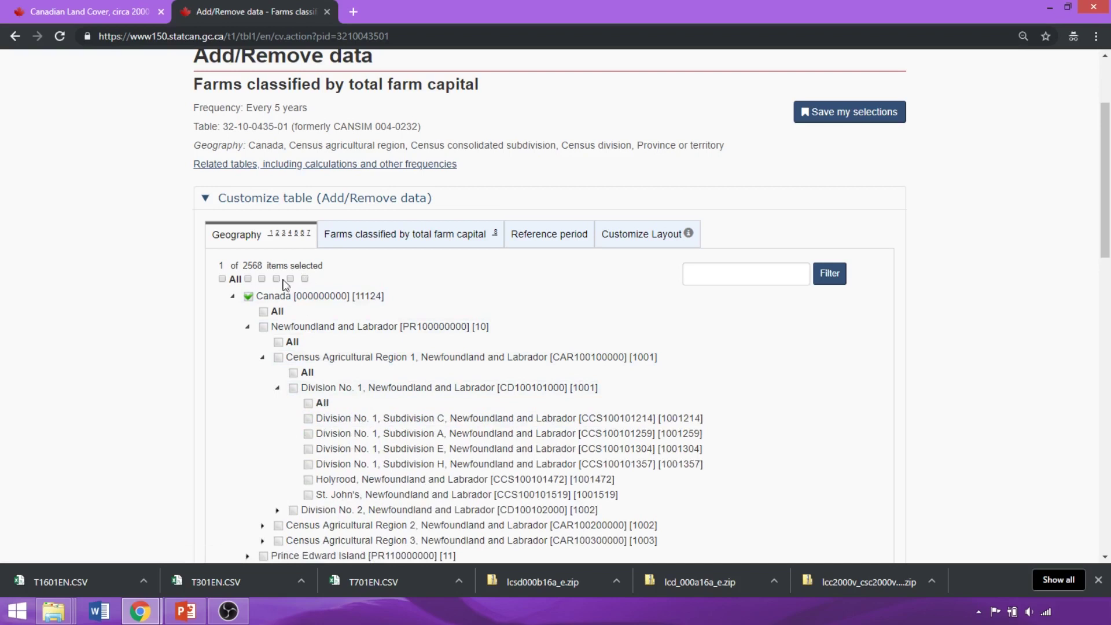
{"action": "left_click", "coordinate": [276, 279]}
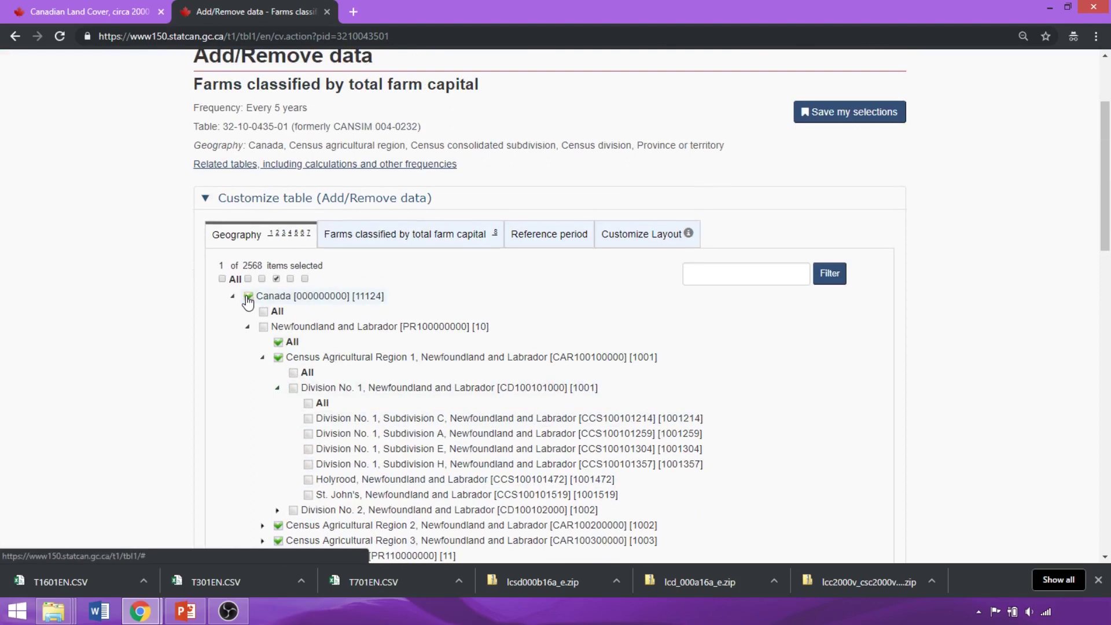
{"action": "left_click", "coordinate": [449, 250]}
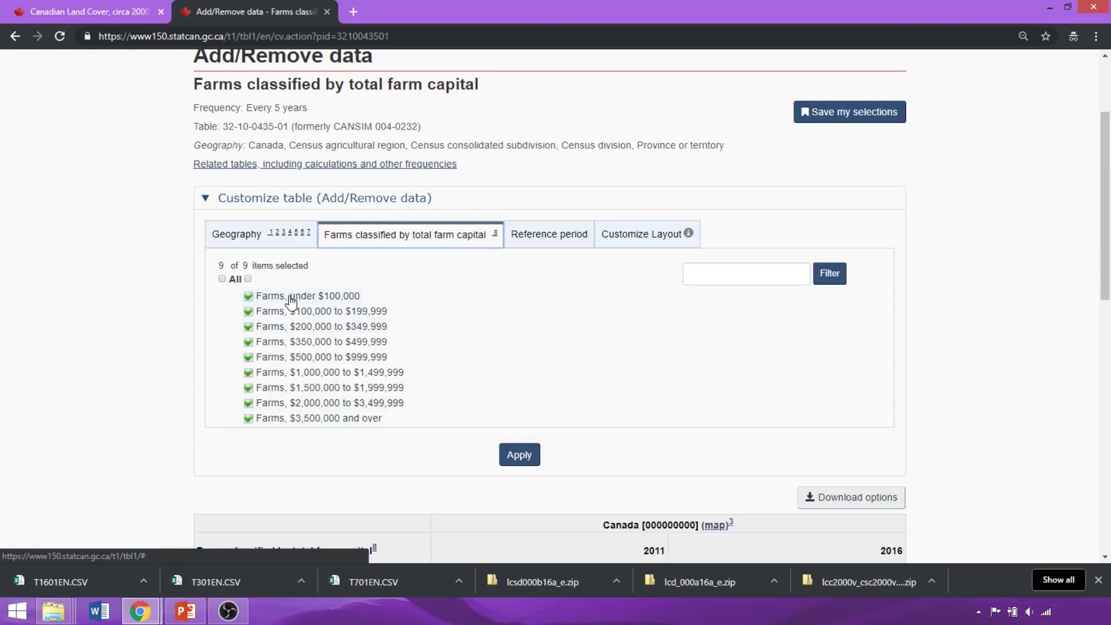
Check the reference period and lay out Geography as rows.
{"action": "left_click", "coordinate": [548, 243]}
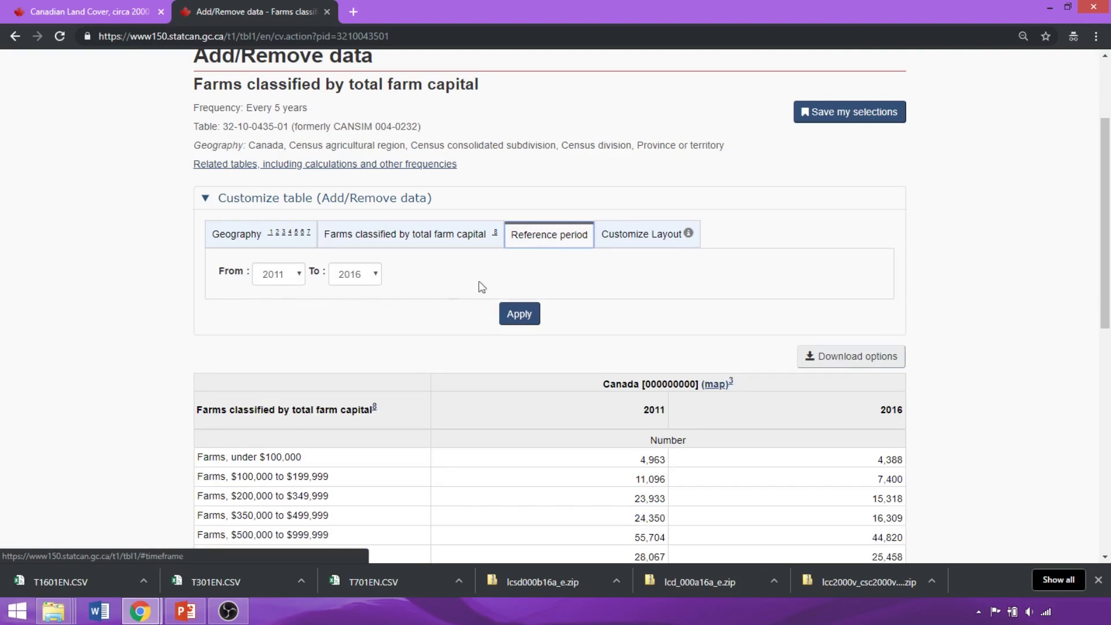
{"action": "left_click", "coordinate": [636, 249]}
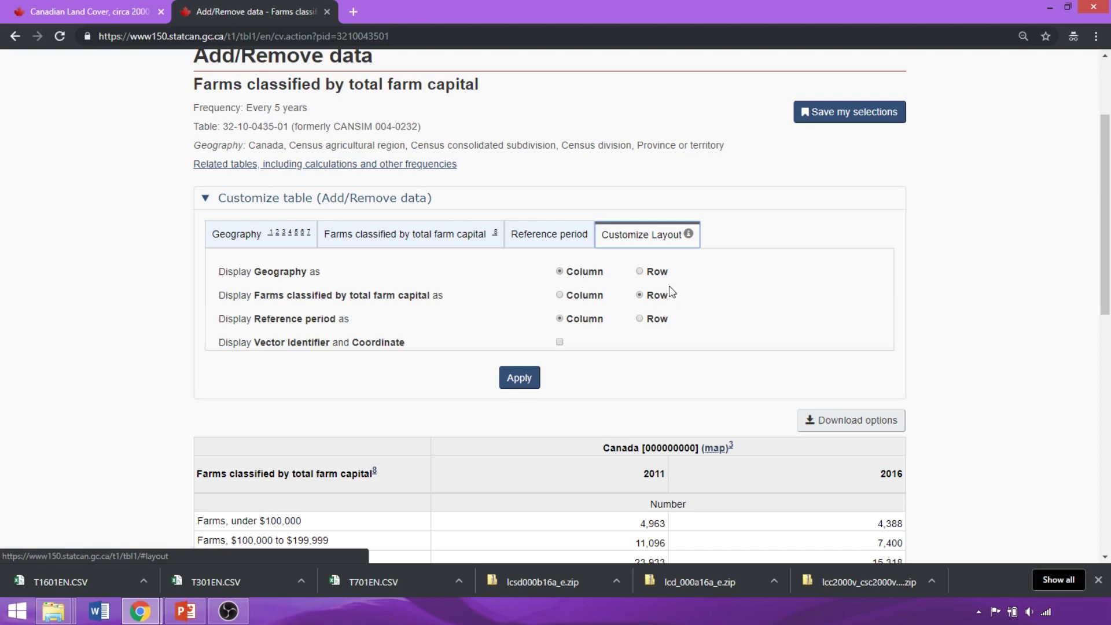
{"action": "left_click", "coordinate": [660, 272]}
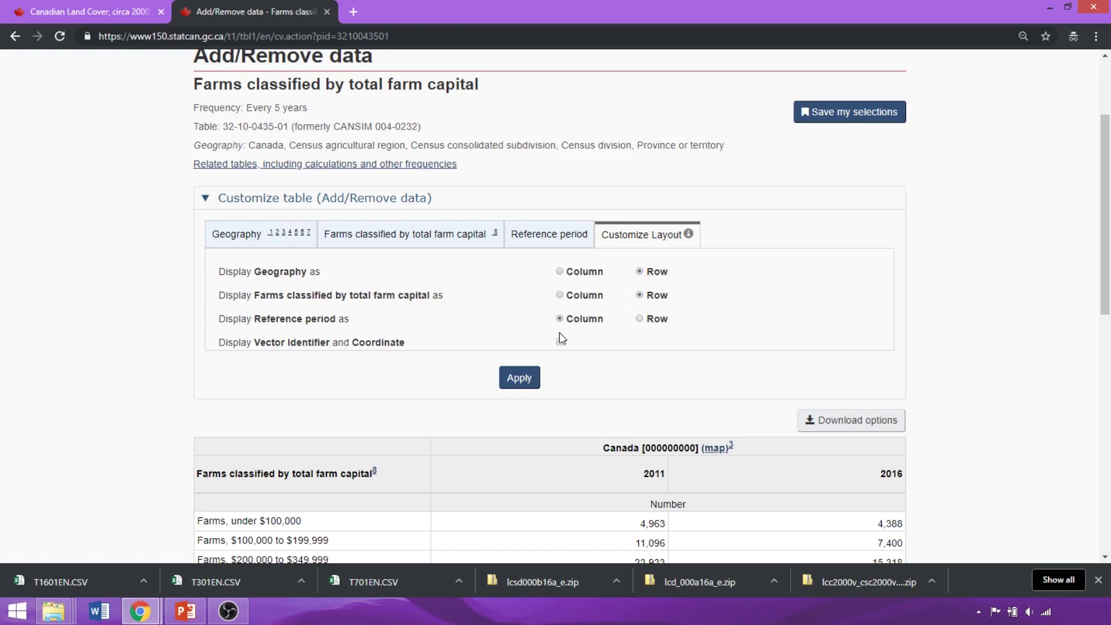
{"action": "left_click", "coordinate": [519, 377]}
Download the farm capital table as a CSV without symbols.
{"action": "scroll", "coordinate": [534, 387], "scroll_direction": "down", "scroll_amount": 4}
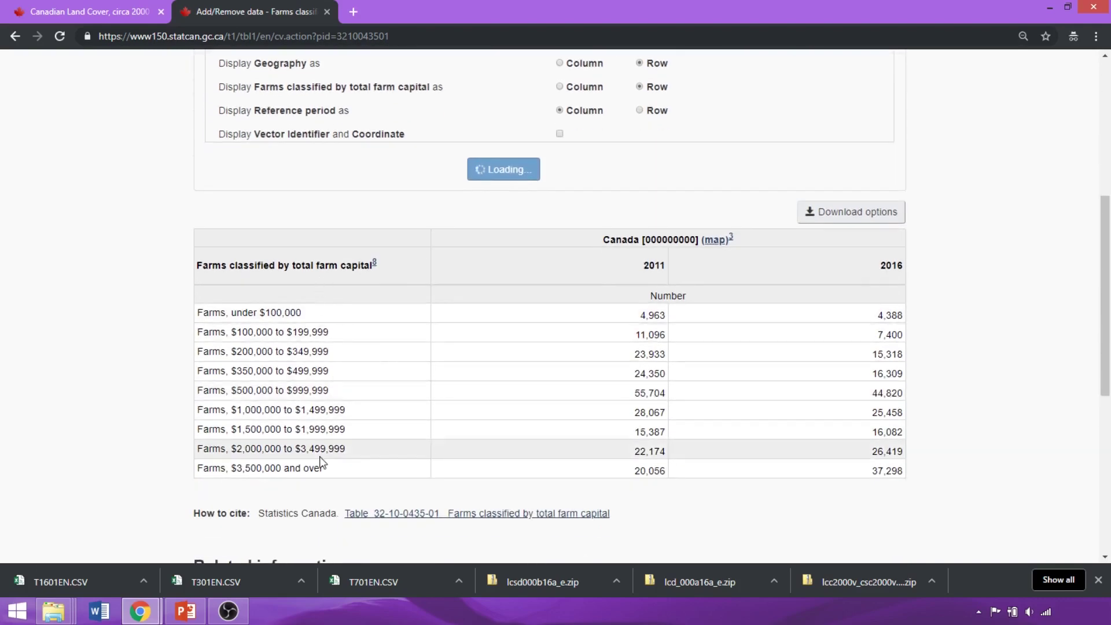
{"action": "left_click", "coordinate": [865, 212]}
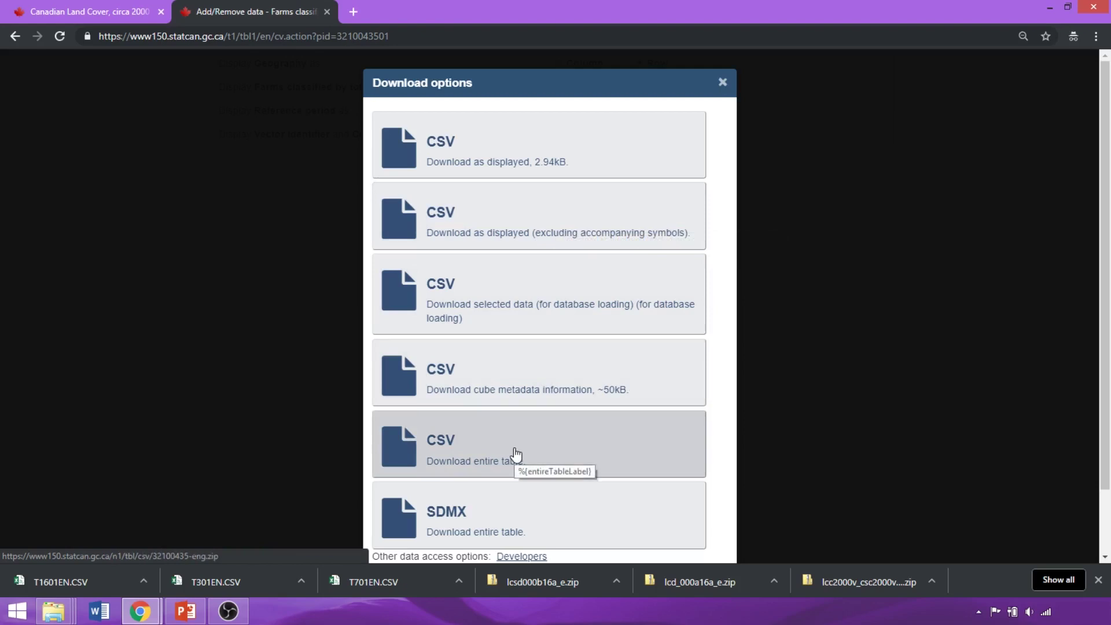
{"action": "left_click", "coordinate": [627, 225]}
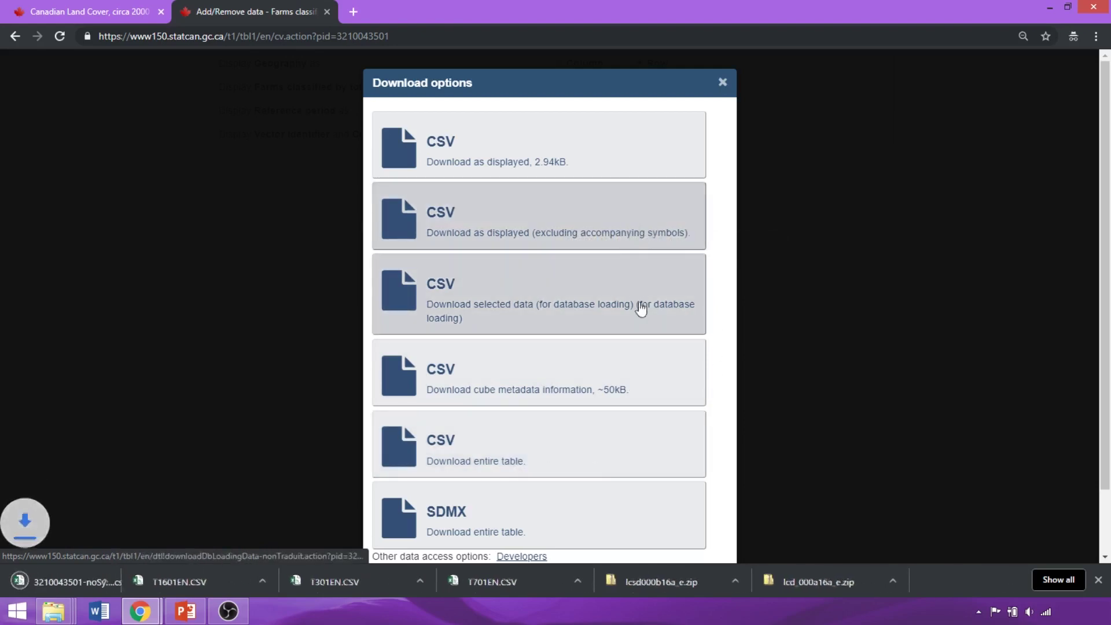
{"action": "left_click", "coordinate": [722, 87]}
{"action": "left_click", "coordinate": [686, 584]}
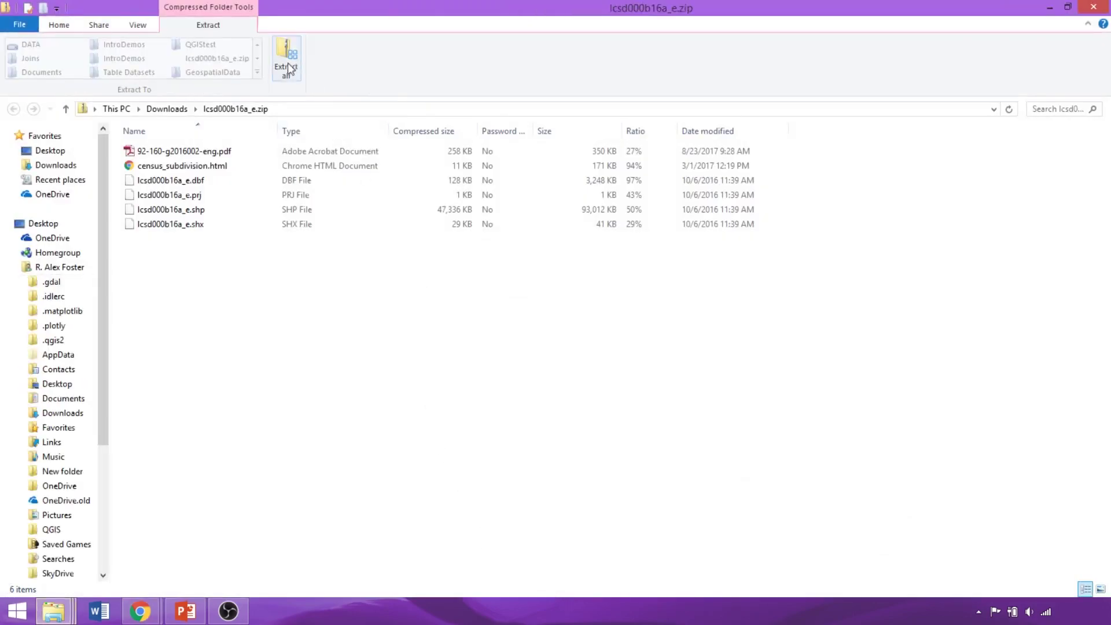
Extract lcsd000b16a_e.zip into a new Documents\GeospatialData folder.
{"action": "left_click", "coordinate": [283, 67]}
{"action": "left_click", "coordinate": [709, 248]}
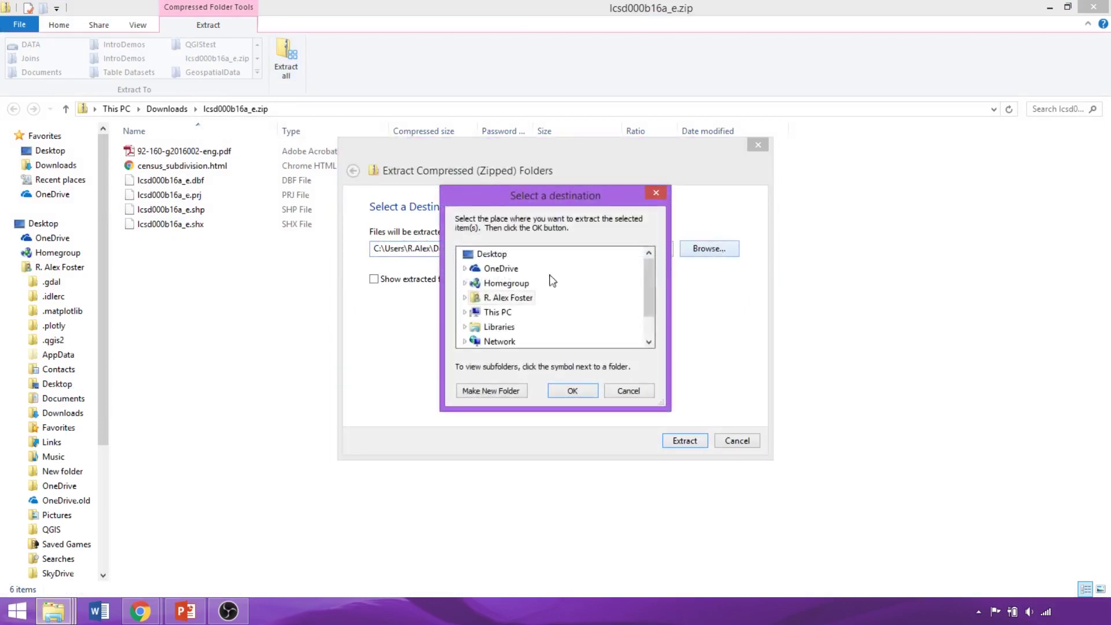
{"action": "left_click", "coordinate": [464, 298]}
{"action": "scroll", "coordinate": [489, 277], "scroll_direction": "down", "scroll_amount": 3}
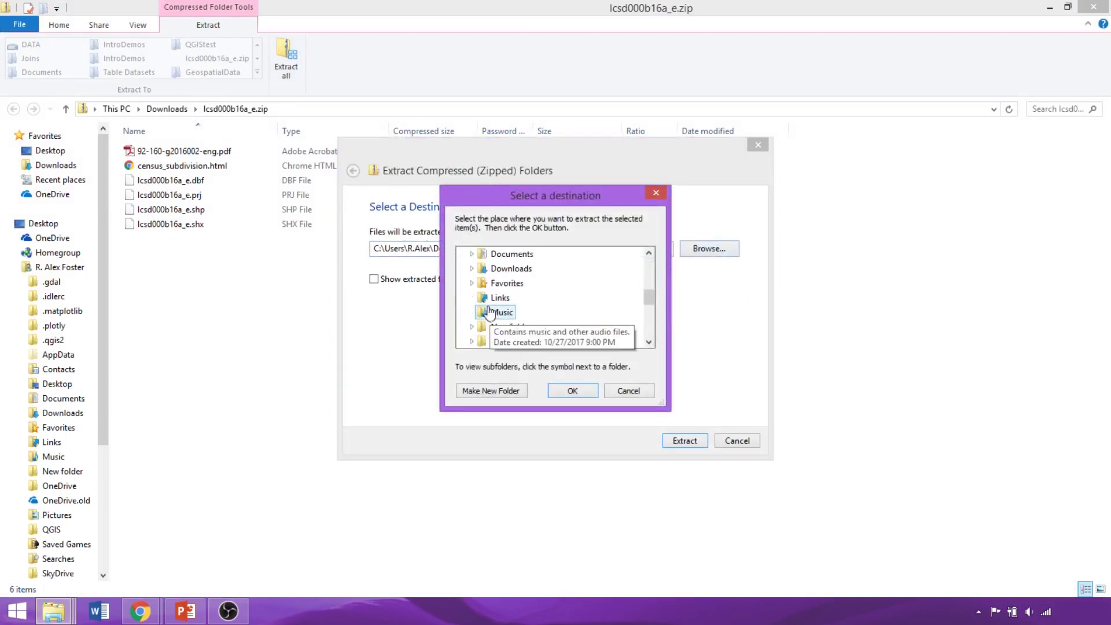
{"action": "left_click", "coordinate": [497, 254]}
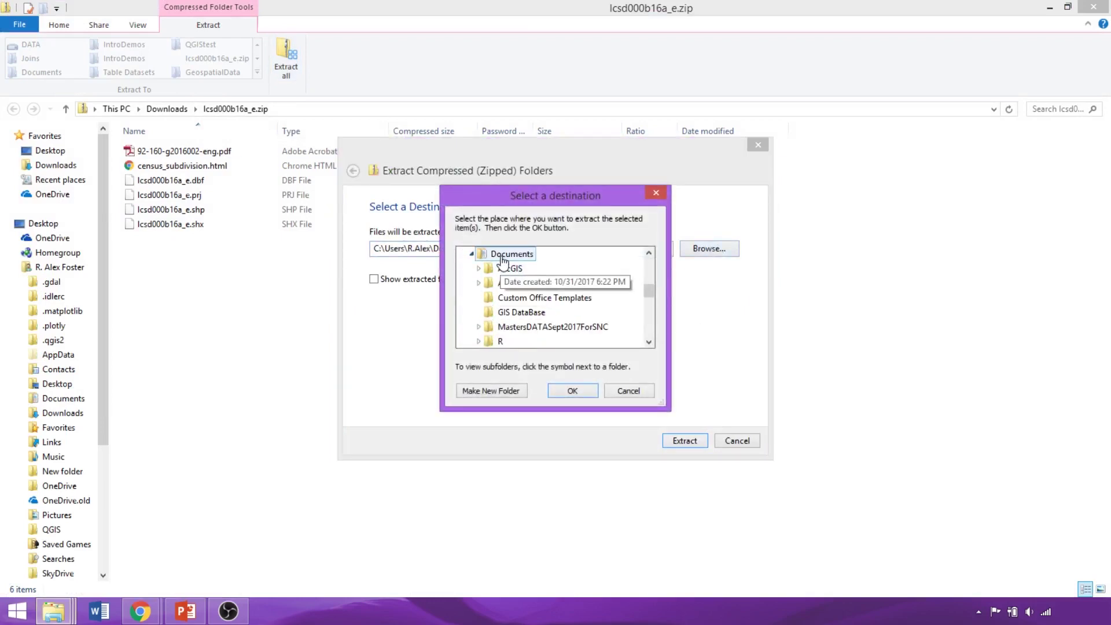
{"action": "left_click", "coordinate": [493, 394]}
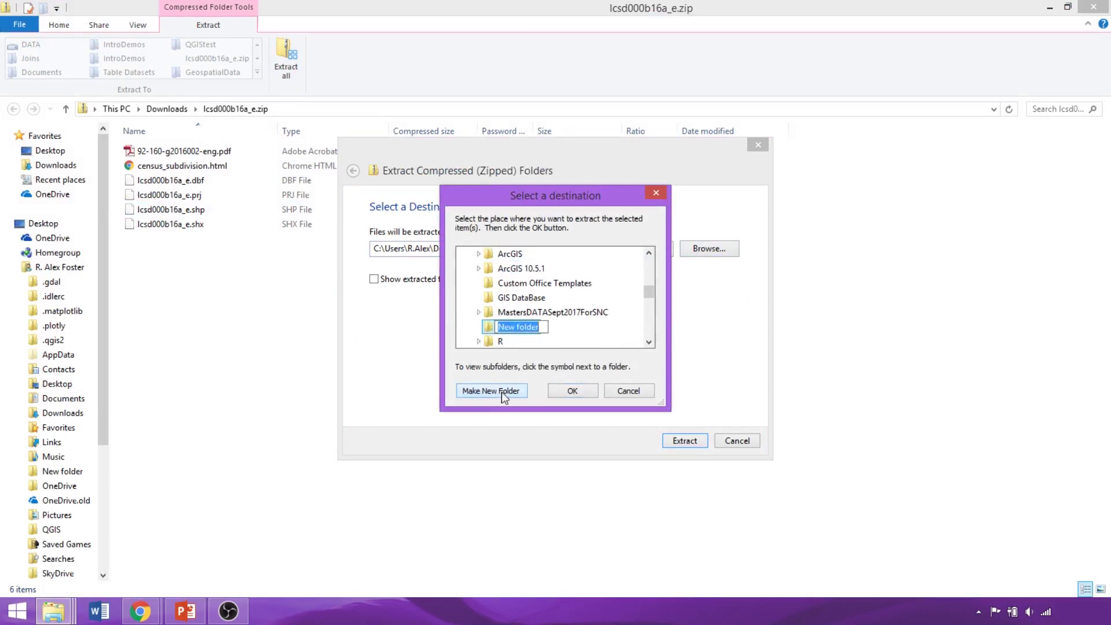
{"action": "type", "text": "GeospatialData"}
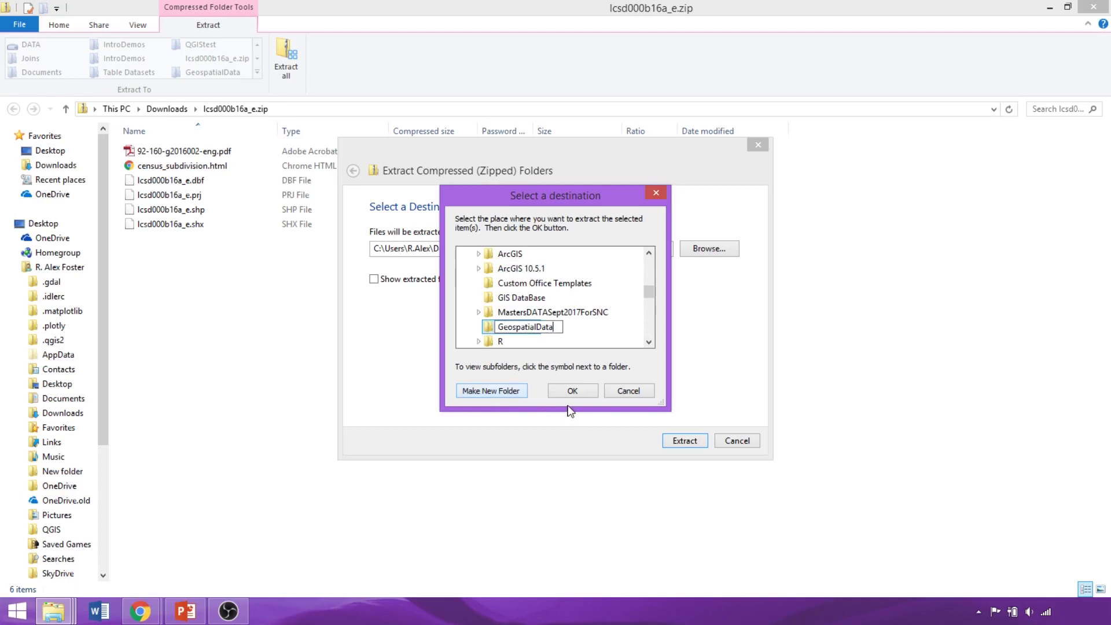
{"action": "left_click", "coordinate": [572, 391]}
{"action": "left_click_drag", "start_coordinate": [548, 247], "coordinate": [362, 226]}
{"action": "key", "text": "ctrl+c"}
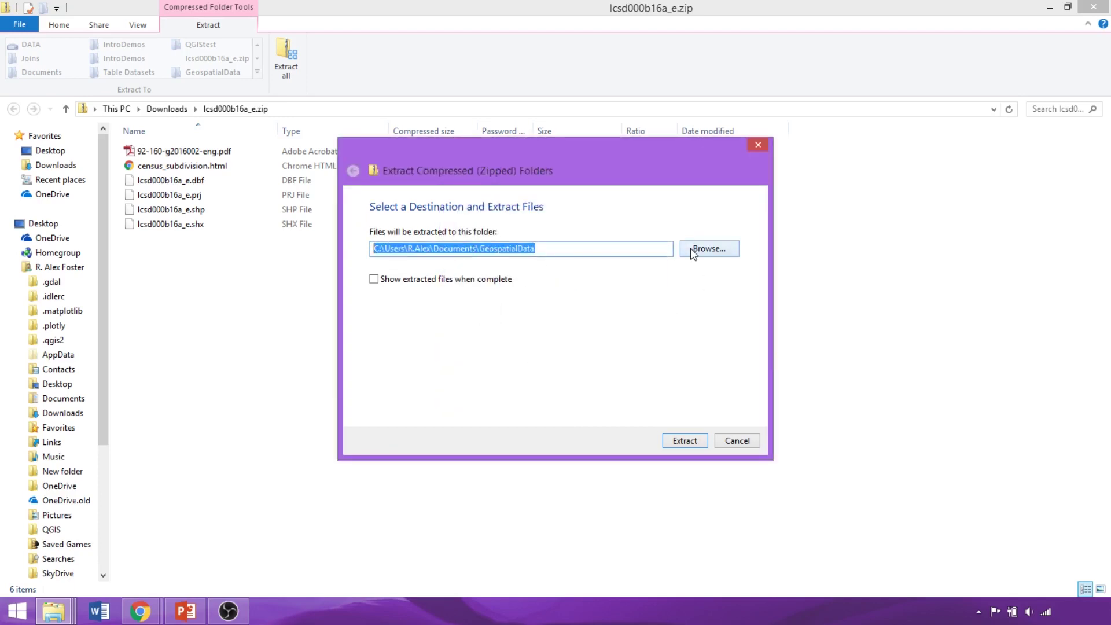
{"action": "left_click", "coordinate": [684, 441]}
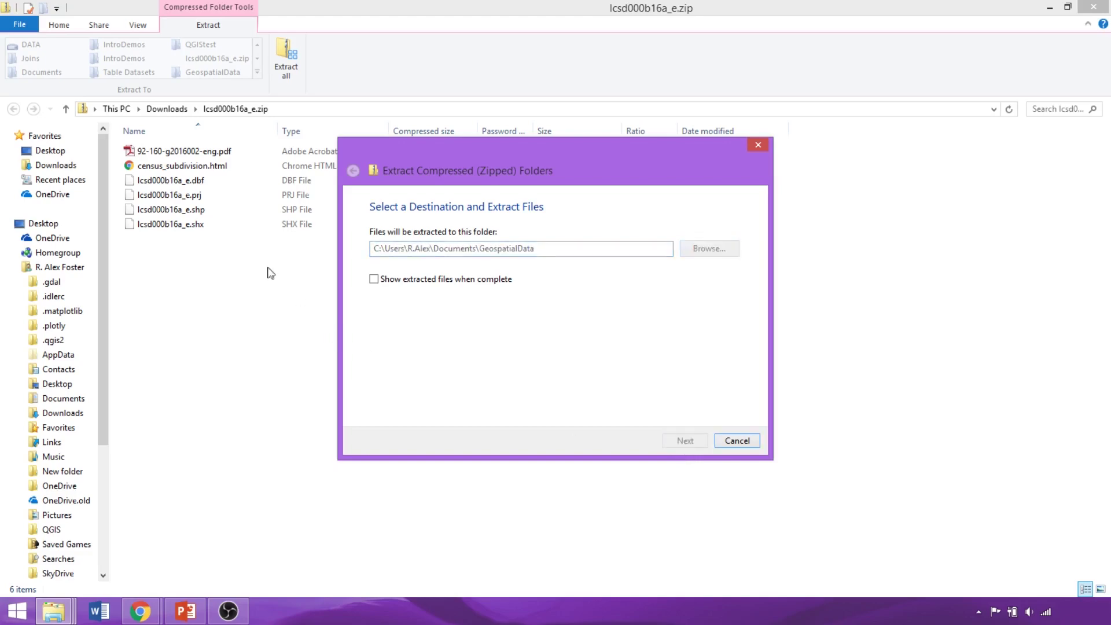
Extract the 062j land cover ZIP into GeospatialData, then open the 062i ZIP.
{"action": "left_click", "coordinate": [167, 110]}
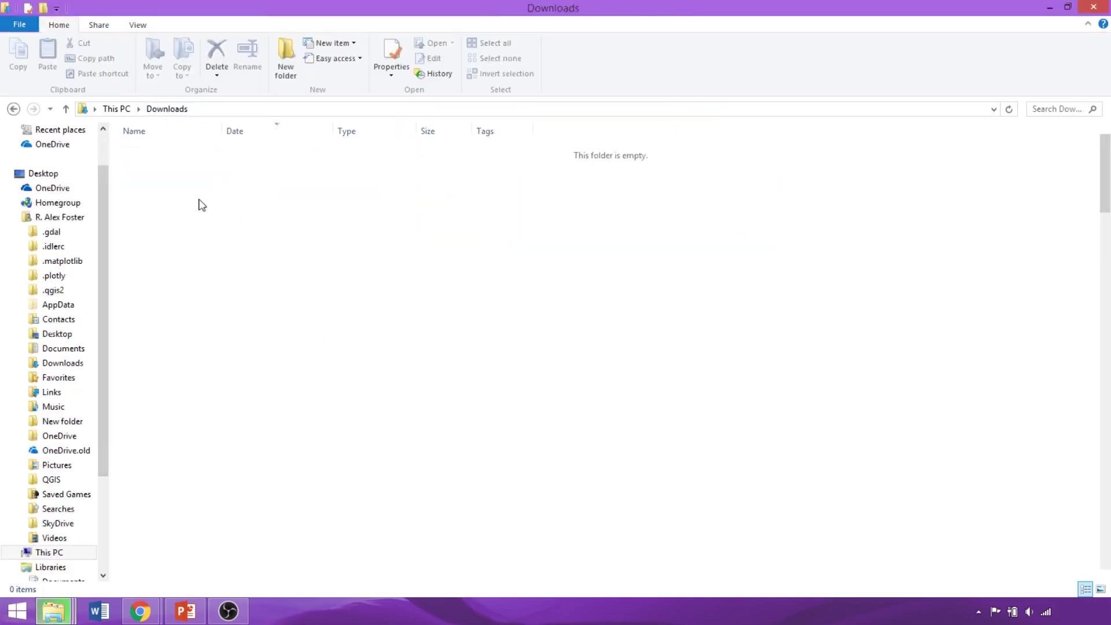
{"action": "double_click", "coordinate": [165, 234]}
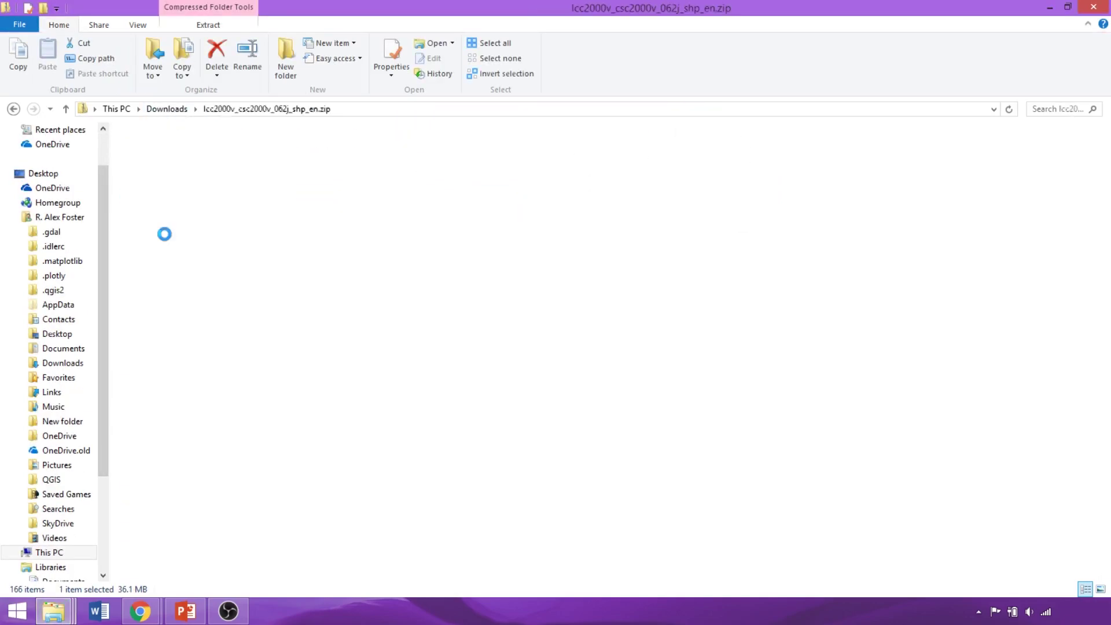
{"action": "left_click", "coordinate": [463, 58]}
{"action": "key", "text": "ctrl+v"}
{"action": "left_click", "coordinate": [686, 440]}
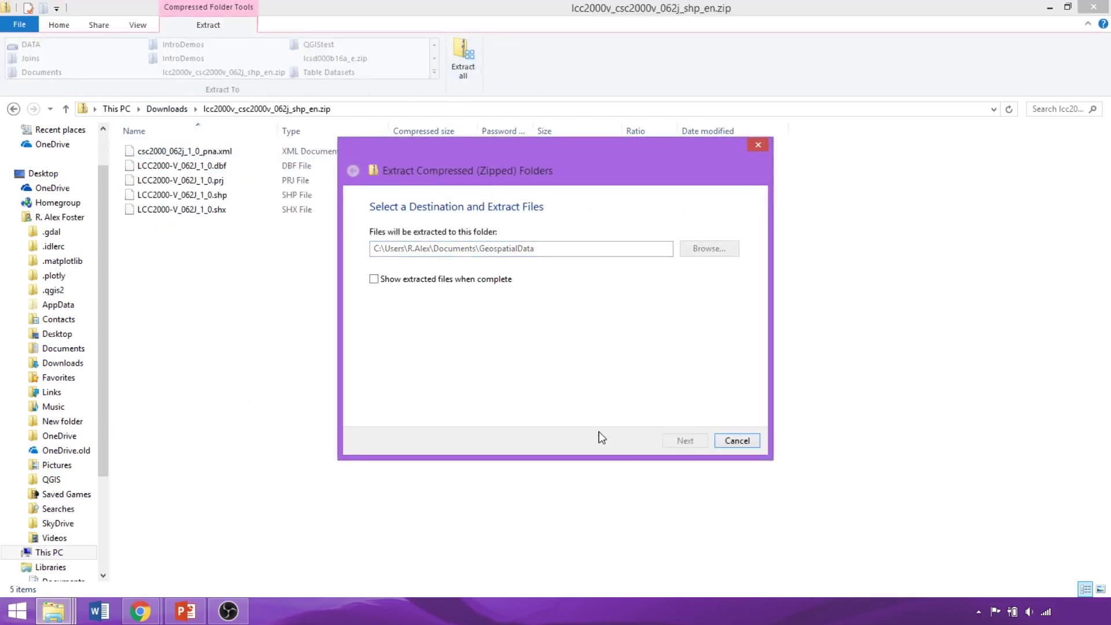
{"action": "key", "text": "alt+Left"}
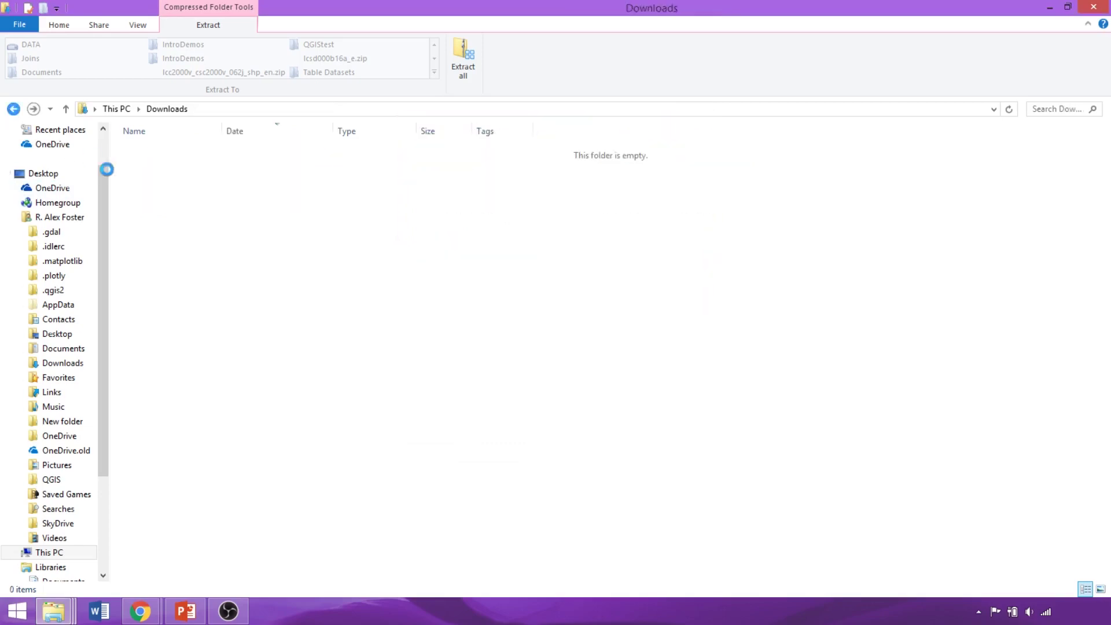
{"action": "double_click", "coordinate": [191, 267]}
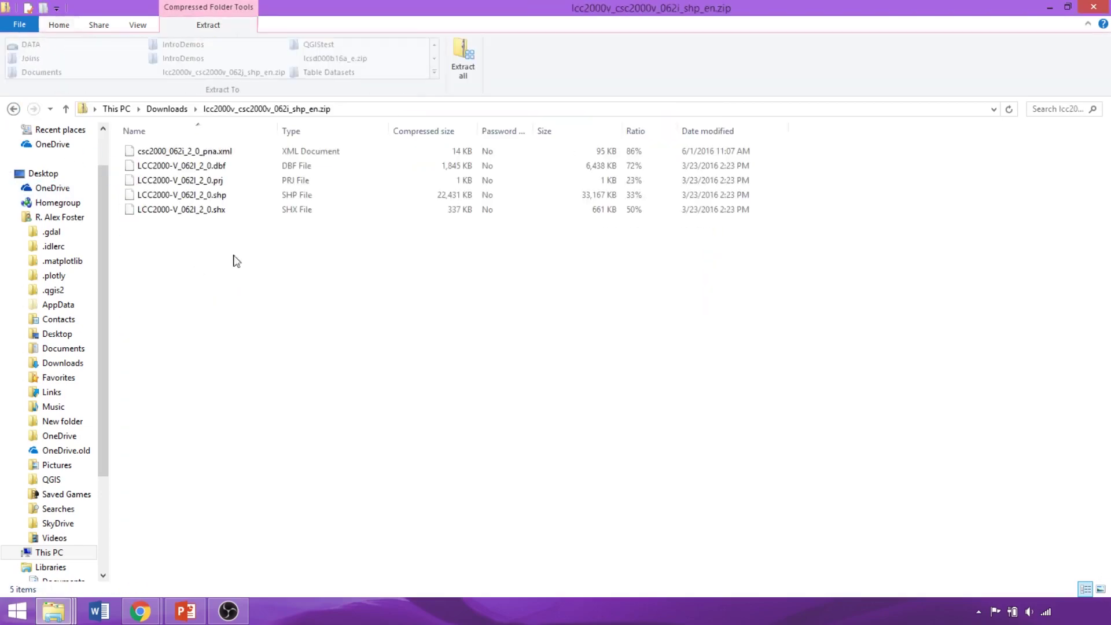